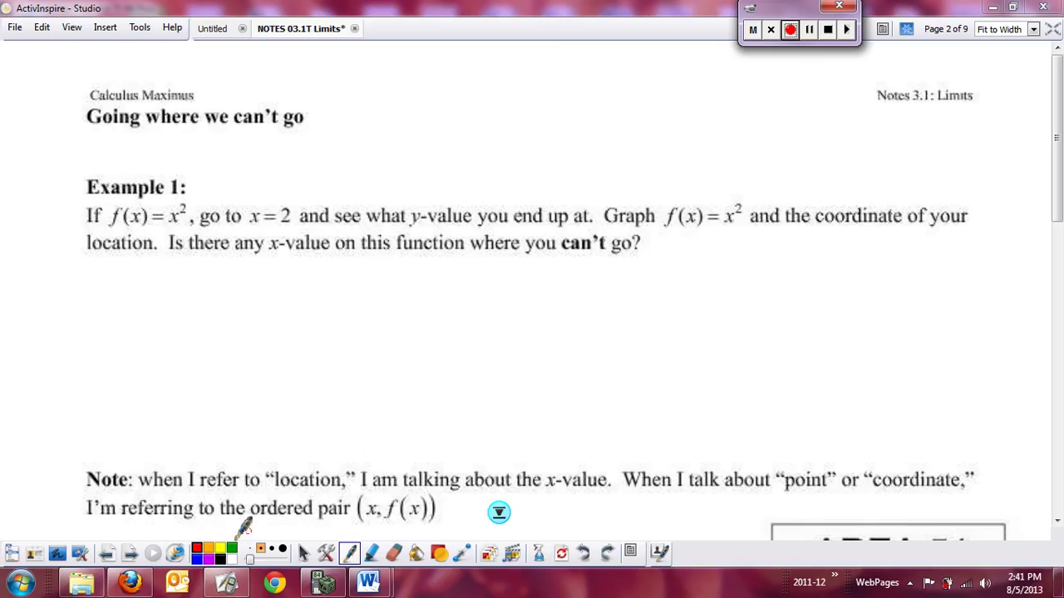
# Switch to TI-SmartView and trace the Y1=X² graph at X=2.
pyautogui.moveTo(328, 587)
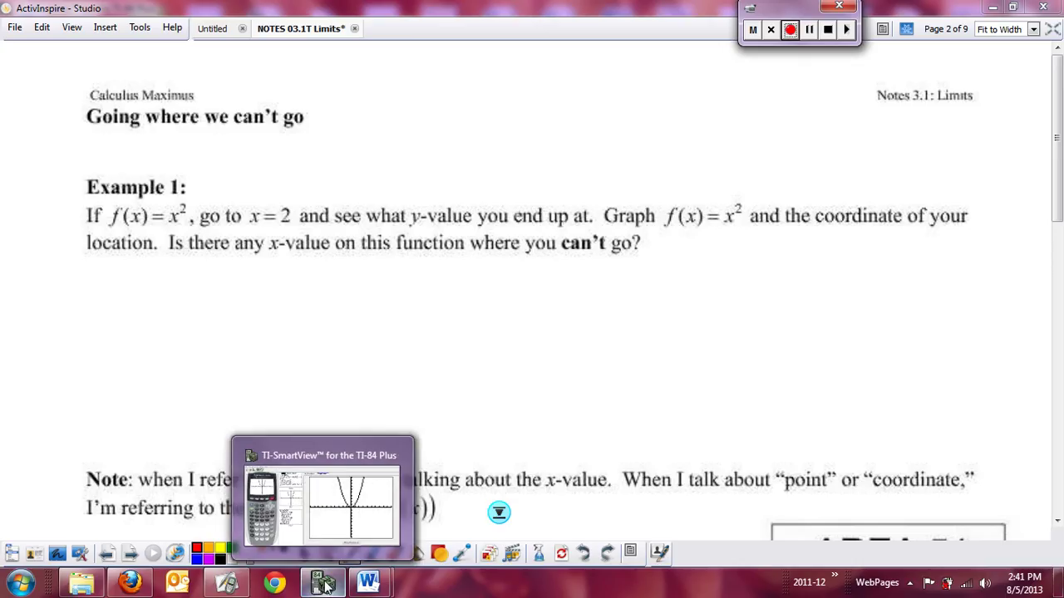
pyautogui.click(323, 583)
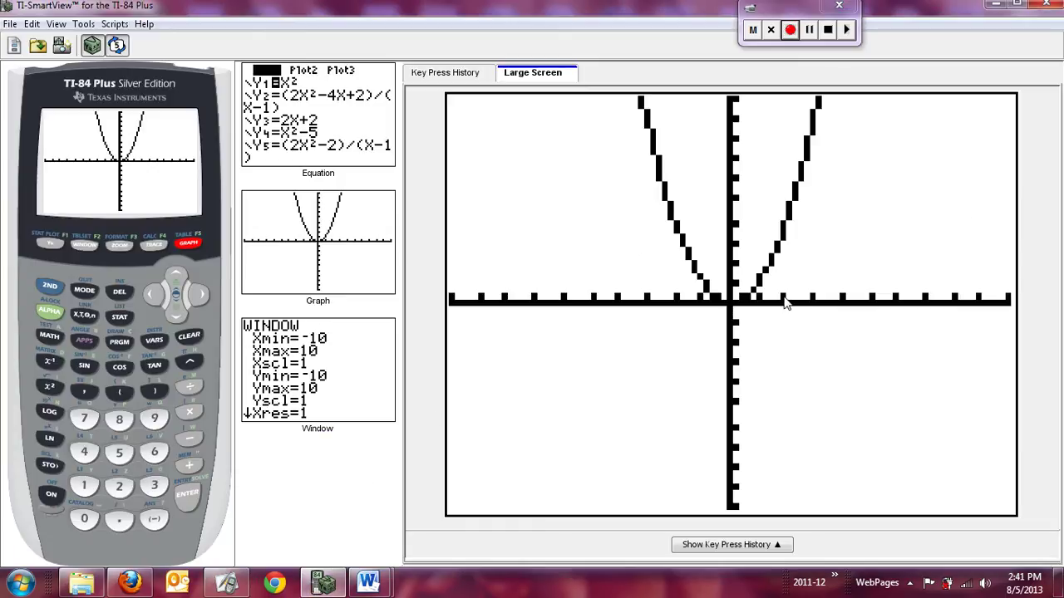
pyautogui.click(158, 246)
pyautogui.click(119, 487)
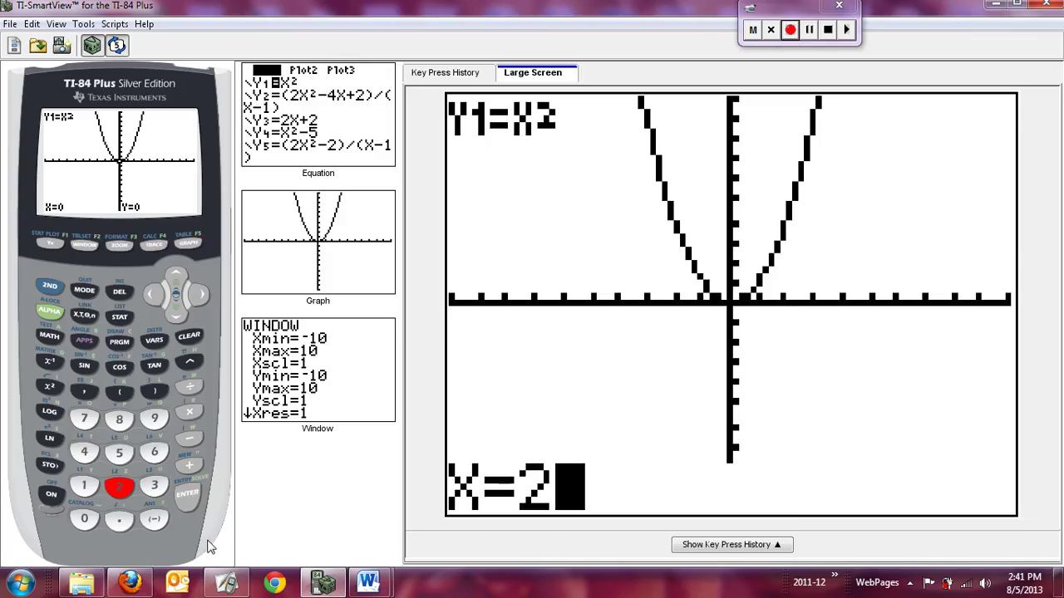
pyautogui.click(186, 493)
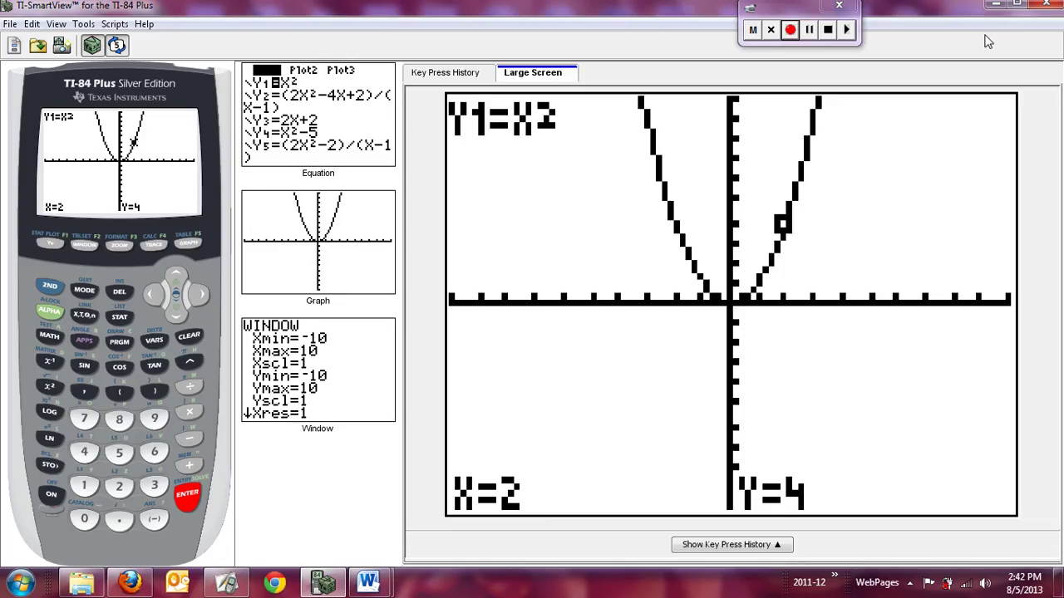
# Return to the ActivInspire notes and handwrite "f(2)=4" and "(2,4)" in red above the Example 1 question.
pyautogui.click(995, 5)
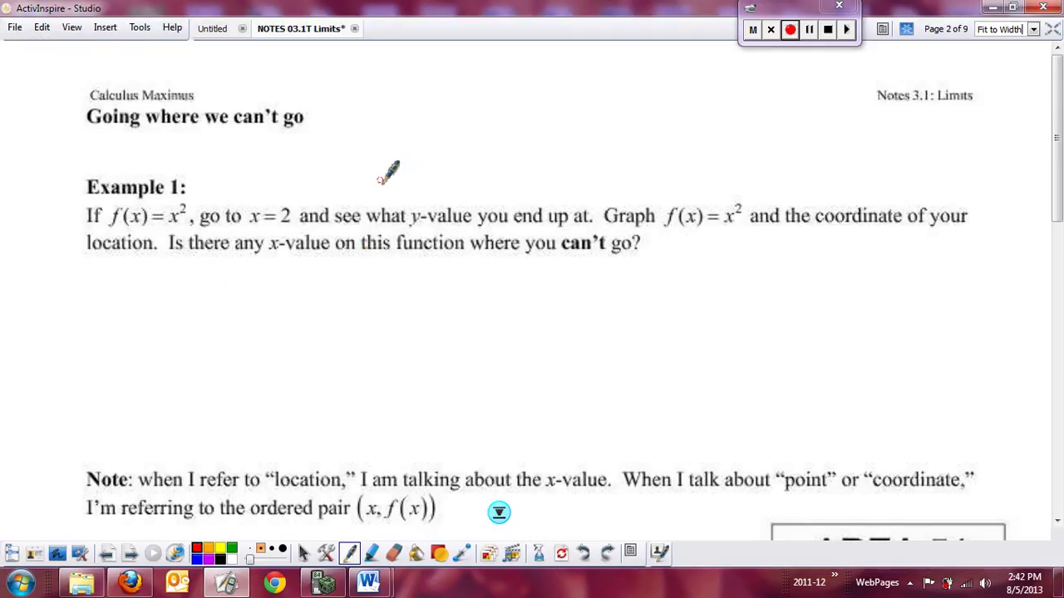
pyautogui.moveTo(384, 178)
pyautogui.mouseDown()
pyautogui.moveTo(407, 197)
pyautogui.moveTo(421, 183)
pyautogui.moveTo(439, 200)
pyautogui.moveTo(462, 183)
pyautogui.mouseUp()
pyautogui.moveTo(449, 191); pyautogui.dragTo(462, 191)
pyautogui.moveTo(476, 172); pyautogui.dragTo(486, 197)
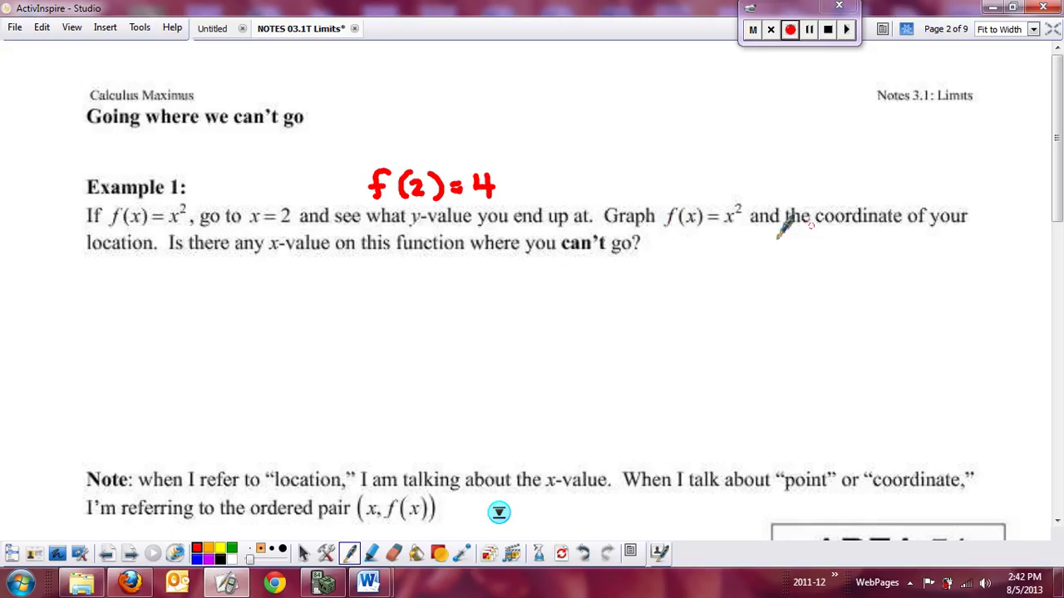
pyautogui.moveTo(847, 176)
pyautogui.mouseDown()
pyautogui.moveTo(840, 203)
pyautogui.moveTo(861, 188)
pyautogui.moveTo(873, 198)
pyautogui.moveTo(926, 201)
pyautogui.mouseUp()
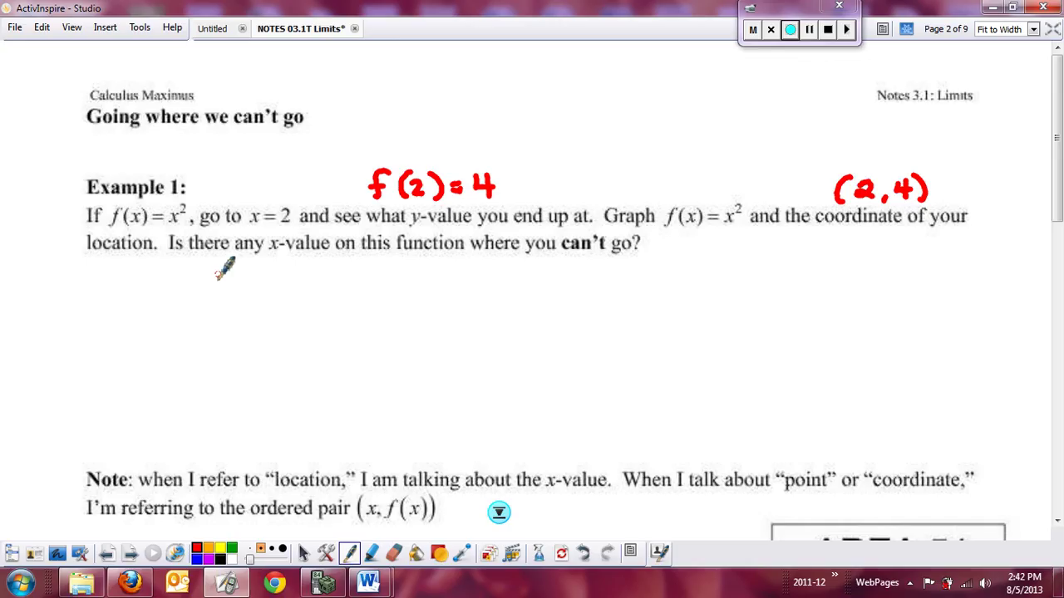
# Handwrite "Is f(x) undef. for any x? NO" in red under the Example 1 question, undoing the stray second "is".
pyautogui.moveTo(218, 270)
pyautogui.mouseDown()
pyautogui.moveTo(288, 266)
pyautogui.moveTo(288, 277)
pyautogui.moveTo(361, 282)
pyautogui.mouseUp()
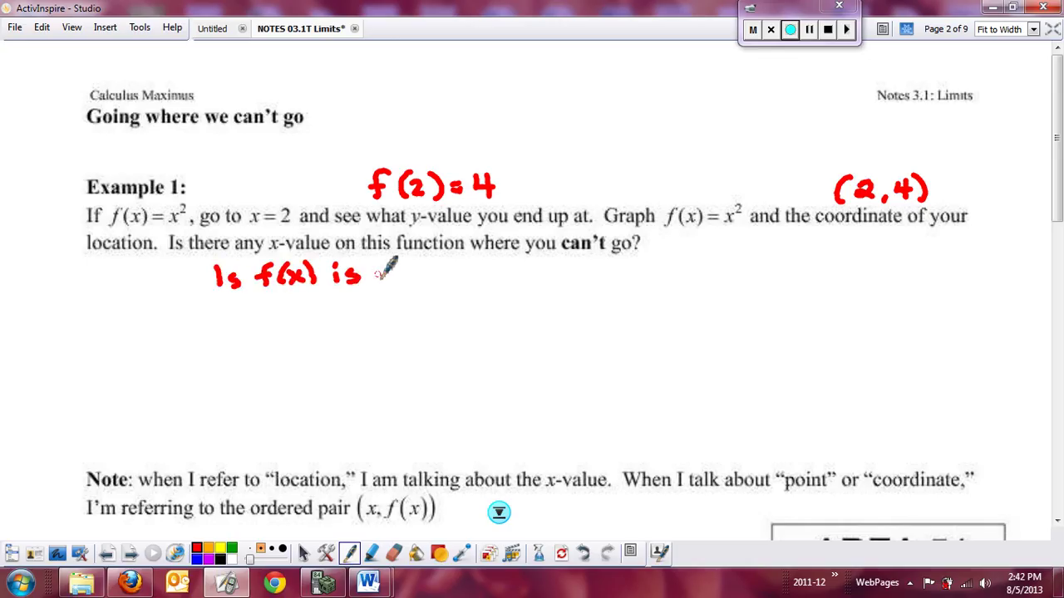
pyautogui.click(585, 555)
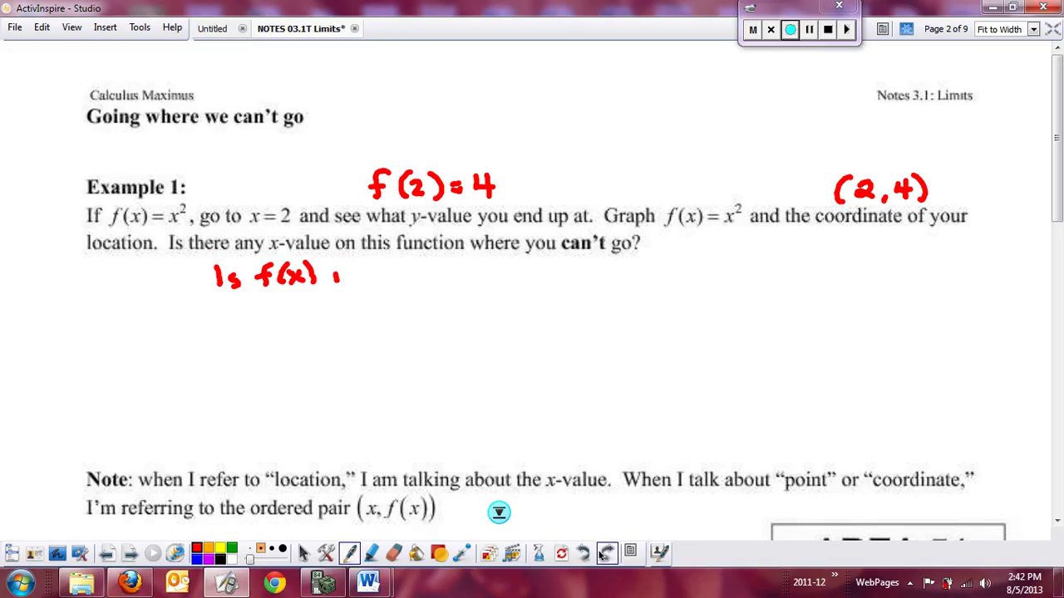
pyautogui.click(585, 555)
pyautogui.moveTo(340, 267); pyautogui.dragTo(379, 284)
pyautogui.moveTo(392, 274); pyautogui.dragTo(411, 283)
pyautogui.moveTo(416, 286)
pyautogui.mouseDown()
pyautogui.moveTo(441, 263)
pyautogui.moveTo(433, 274)
pyautogui.moveTo(455, 286)
pyautogui.mouseUp()
pyautogui.click(426, 287)
pyautogui.moveTo(467, 277); pyautogui.dragTo(532, 282)
pyautogui.moveTo(535, 284)
pyautogui.mouseDown()
pyautogui.moveTo(570, 290)
pyautogui.moveTo(606, 280)
pyautogui.mouseUp()
pyautogui.moveTo(605, 266)
pyautogui.mouseDown()
pyautogui.moveTo(590, 282)
pyautogui.moveTo(663, 264)
pyautogui.mouseUp()
pyautogui.click(627, 287)
pyautogui.moveTo(677, 266); pyautogui.dragTo(675, 266)
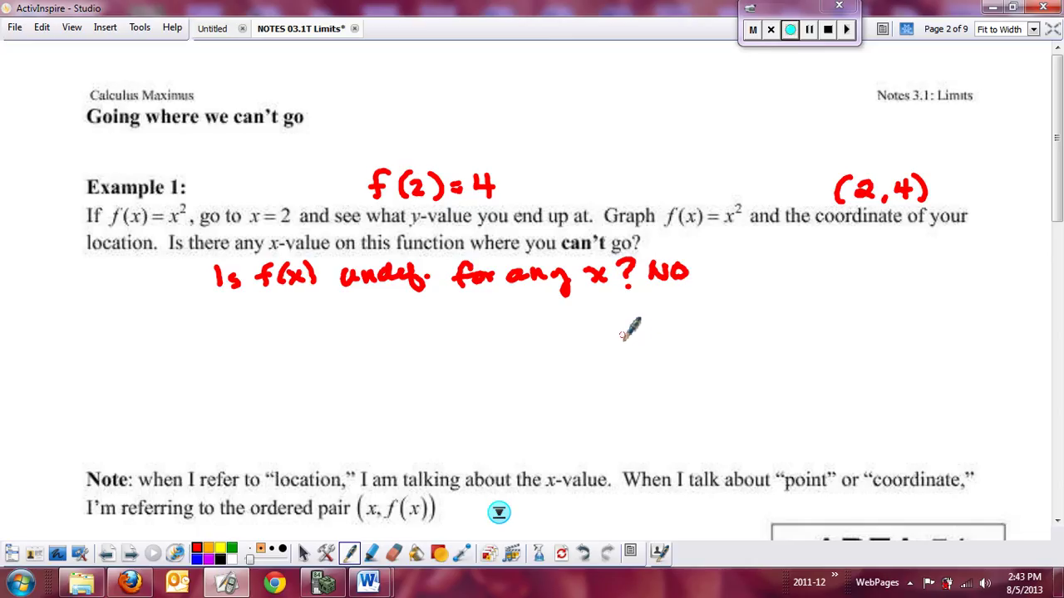
# Recheck the parabola in TI-SmartView, and in the notes write a circled 1 with "f(2) exists" and a circled 2 below it.
pyautogui.click(324, 582)
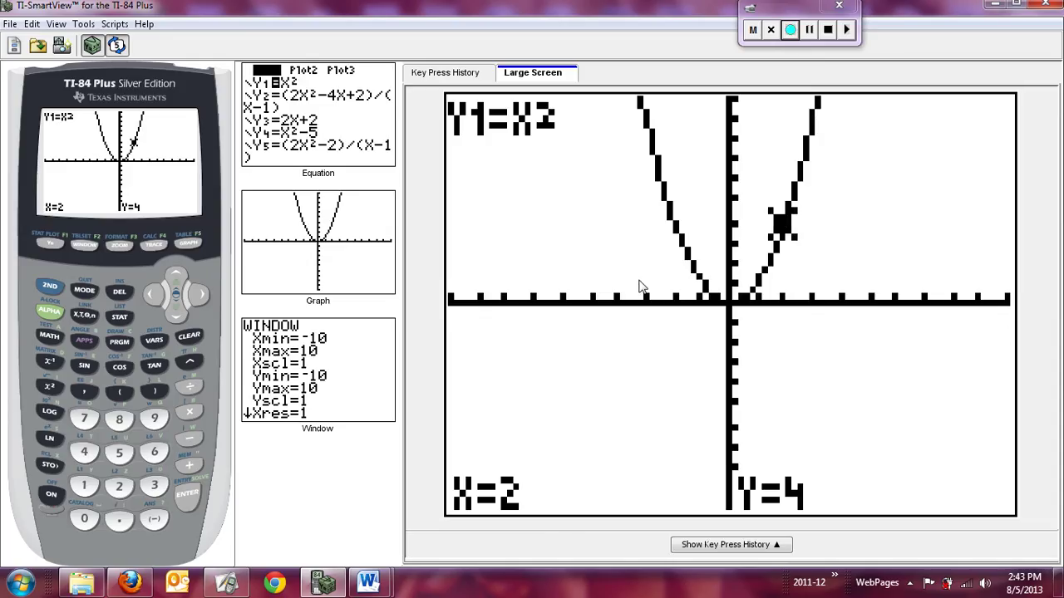
pyautogui.click(994, 6)
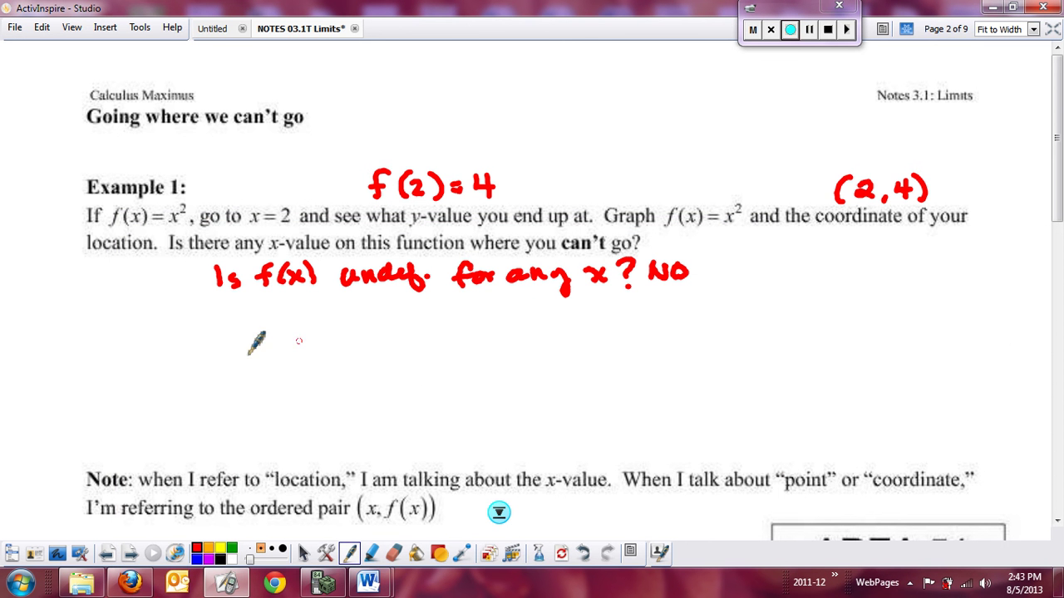
pyautogui.moveTo(139, 311)
pyautogui.mouseDown()
pyautogui.moveTo(141, 330)
pyautogui.moveTo(144, 310)
pyautogui.moveTo(189, 331)
pyautogui.moveTo(203, 316)
pyautogui.mouseUp()
pyautogui.moveTo(221, 306)
pyautogui.mouseDown()
pyautogui.moveTo(218, 329)
pyautogui.moveTo(246, 327)
pyautogui.mouseUp()
pyautogui.moveTo(241, 304)
pyautogui.mouseDown()
pyautogui.moveTo(244, 329)
pyautogui.moveTo(314, 324)
pyautogui.mouseUp()
pyautogui.moveTo(314, 306)
pyautogui.mouseDown()
pyautogui.moveTo(297, 324)
pyautogui.moveTo(326, 325)
pyautogui.mouseUp()
pyautogui.moveTo(341, 301); pyautogui.dragTo(342, 326)
pyautogui.moveTo(334, 311); pyautogui.dragTo(349, 309)
pyautogui.moveTo(360, 311); pyautogui.dragTo(351, 326)
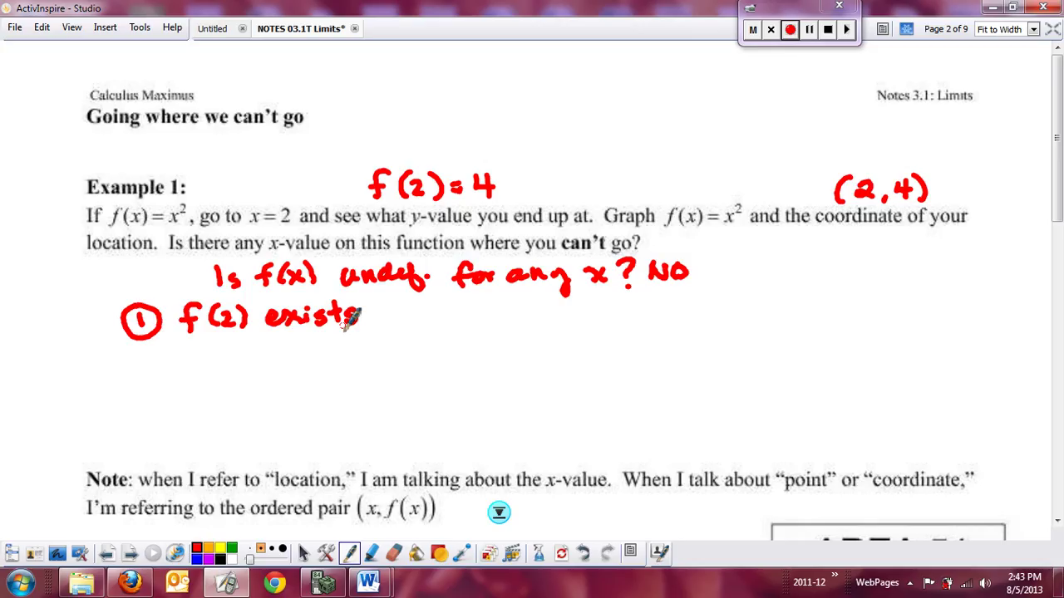
pyautogui.moveTo(138, 356)
pyautogui.mouseDown()
pyautogui.moveTo(147, 348)
pyautogui.moveTo(156, 369)
pyautogui.moveTo(131, 372)
pyautogui.moveTo(155, 344)
pyautogui.mouseUp()
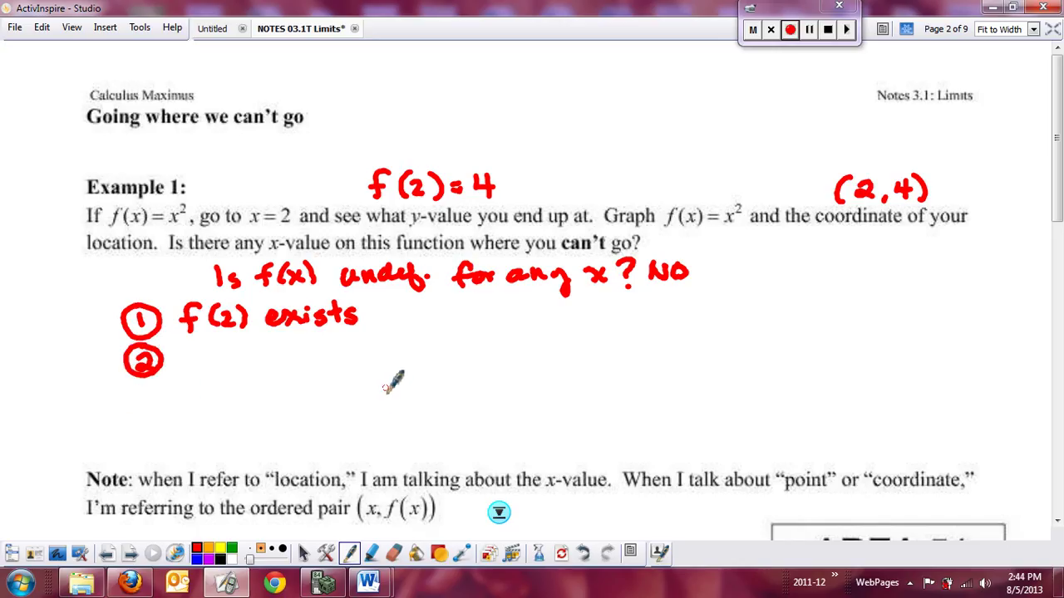
# Start annotating over the desktop, clear away the file window, and bring up the TI-SmartView graph with the pen ready.
pyautogui.click(57, 554)
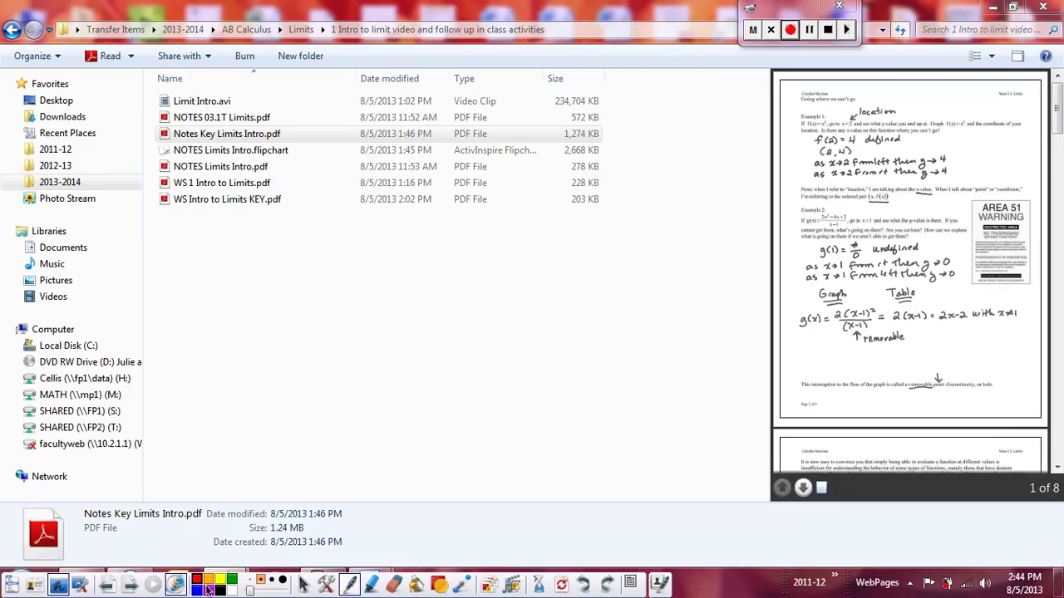
pyautogui.click(303, 584)
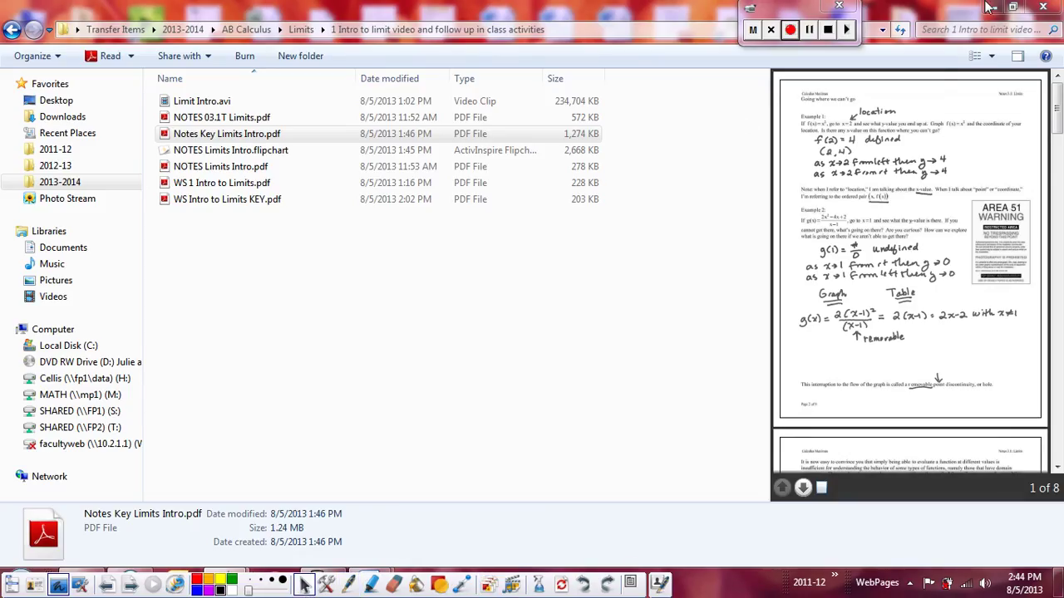
pyautogui.click(1038, 7)
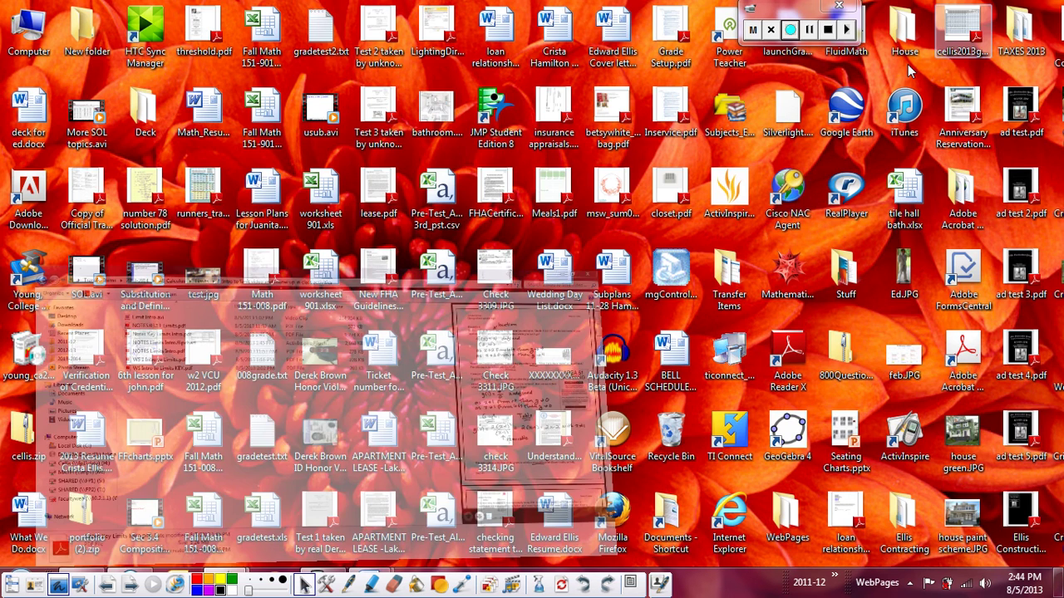
pyautogui.click(325, 582)
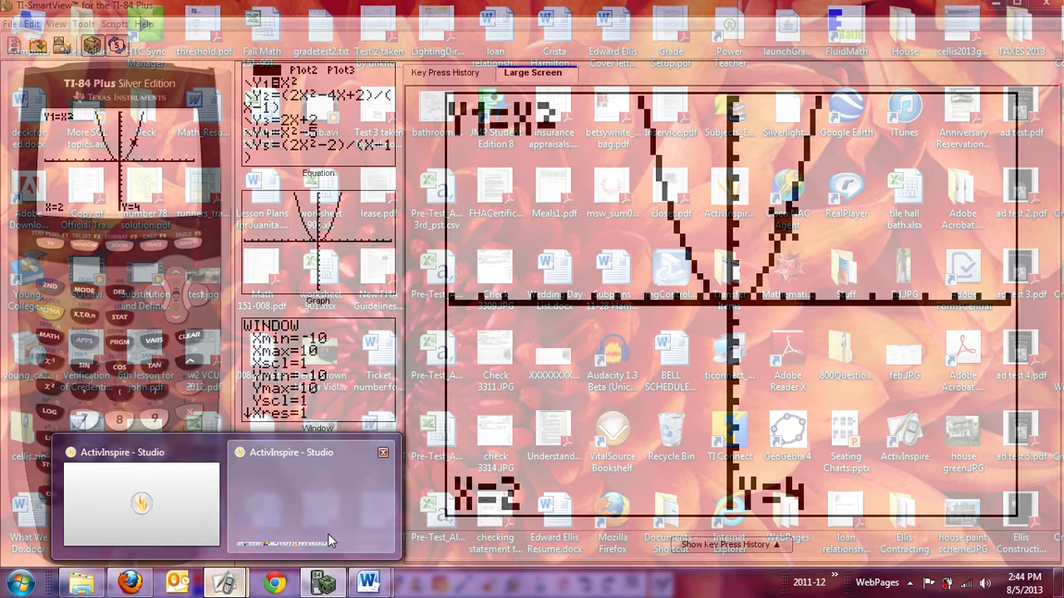
pyautogui.click(330, 541)
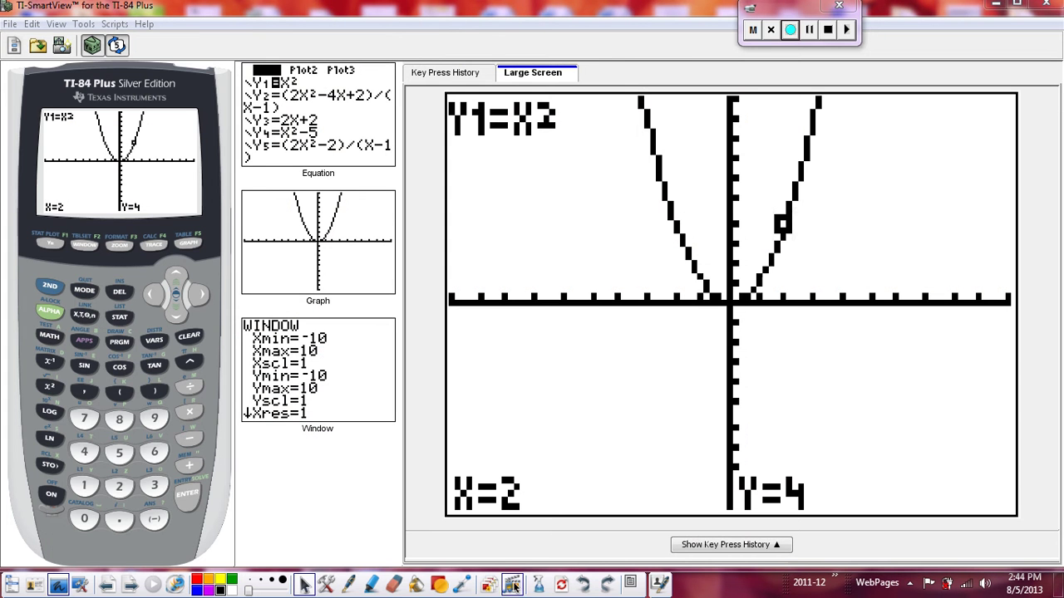
pyautogui.click(349, 586)
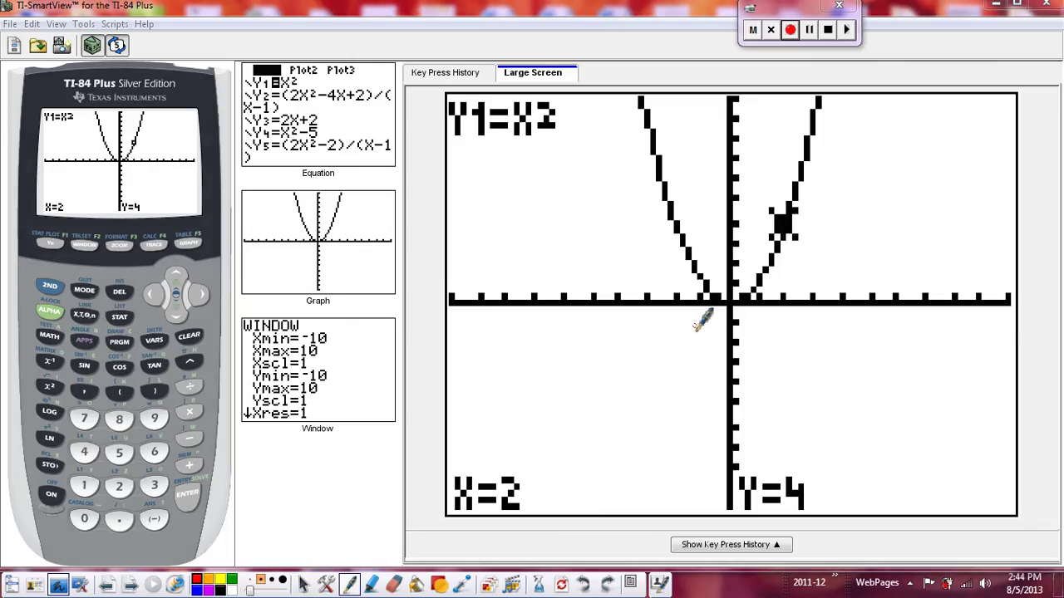
# Draw a red rightward arrow below the x-axis toward x=2, labelled "from below" and "from the left", and write −∞ at the axis's negative end.
pyautogui.moveTo(713, 320)
pyautogui.mouseDown()
pyautogui.moveTo(783, 315)
pyautogui.moveTo(770, 322)
pyautogui.mouseUp()
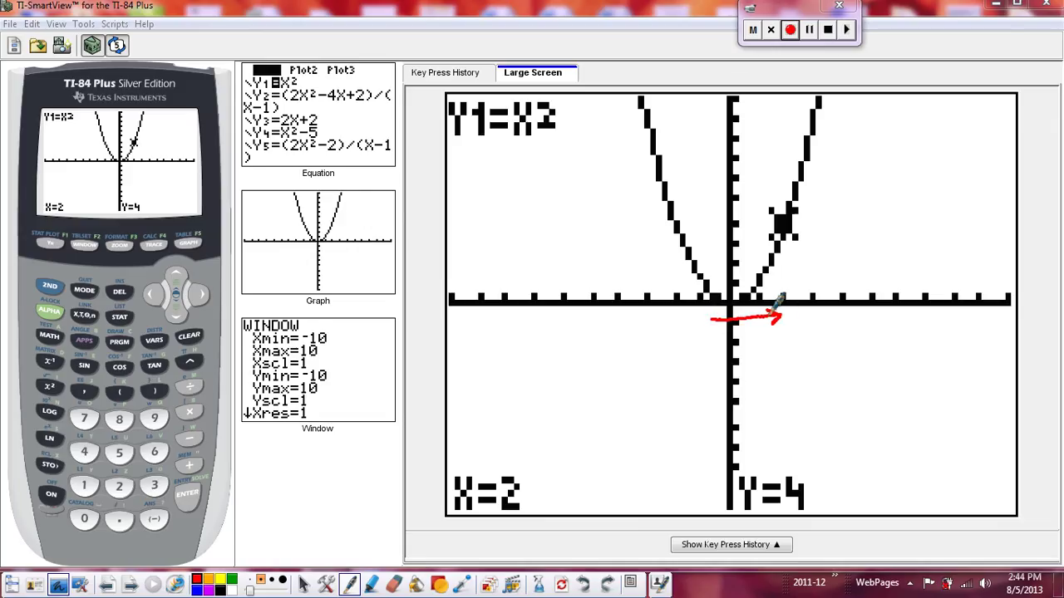
pyautogui.moveTo(677, 348); pyautogui.dragTo(777, 342)
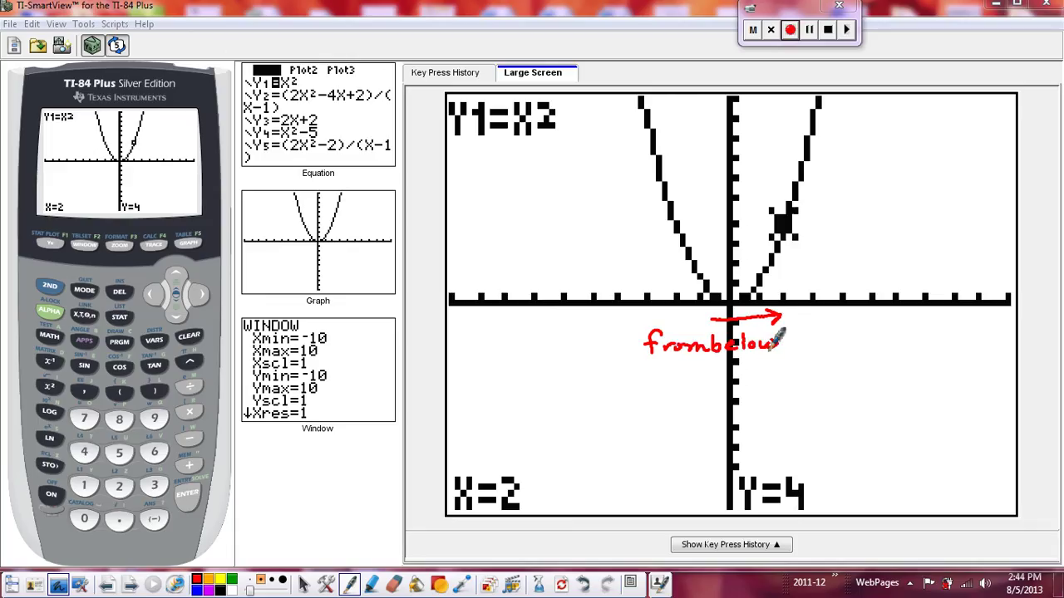
pyautogui.moveTo(658, 366)
pyautogui.mouseDown()
pyautogui.moveTo(775, 373)
pyautogui.moveTo(764, 352)
pyautogui.moveTo(799, 376)
pyautogui.mouseUp()
pyautogui.moveTo(428, 328); pyautogui.dragTo(466, 329)
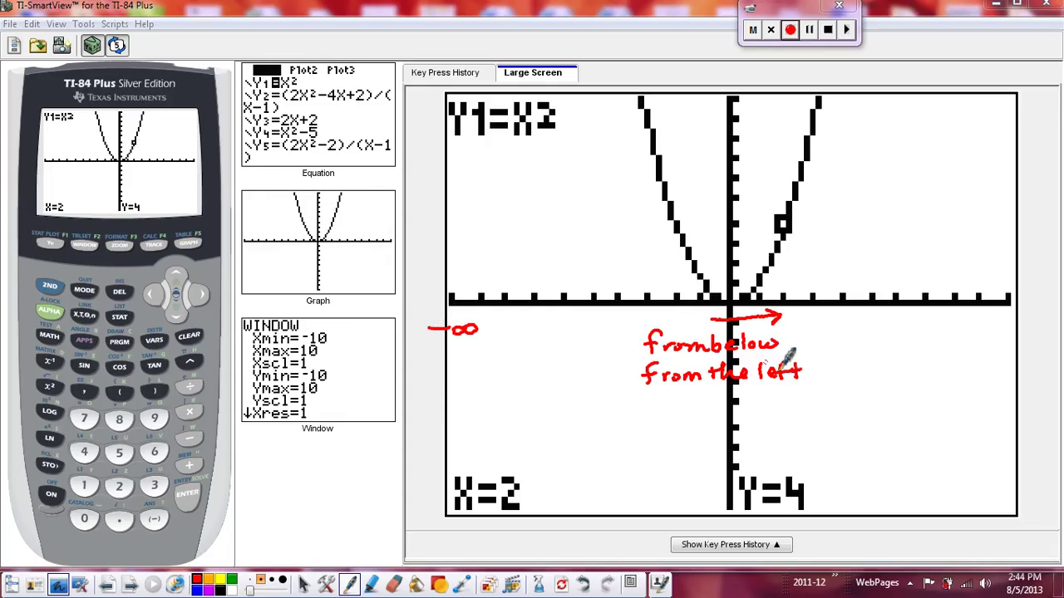
# Draw a red leftward arrow toward x=2, labelled "from above" and "from the right", and write ∞ at the axis's positive end.
pyautogui.moveTo(866, 316)
pyautogui.mouseDown()
pyautogui.moveTo(811, 320)
pyautogui.moveTo(842, 344)
pyautogui.moveTo(963, 341)
pyautogui.mouseUp()
pyautogui.moveTo(843, 376)
pyautogui.mouseDown()
pyautogui.moveTo(921, 364)
pyautogui.moveTo(936, 374)
pyautogui.moveTo(966, 366)
pyautogui.moveTo(975, 379)
pyautogui.moveTo(1021, 361)
pyautogui.mouseUp()
pyautogui.moveTo(996, 324)
pyautogui.mouseDown()
pyautogui.moveTo(1025, 306)
pyautogui.moveTo(1028, 314)
pyautogui.mouseUp()
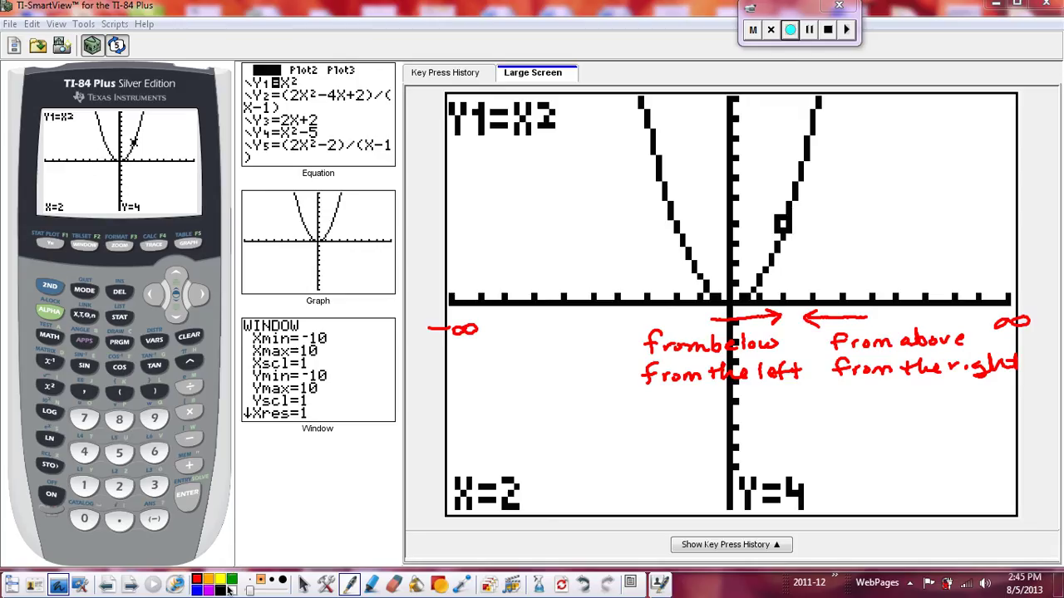
# Draw green arrows along the parabola toward the traced point at X=2 from above and from below.
pyautogui.moveTo(813, 133); pyautogui.dragTo(796, 196)
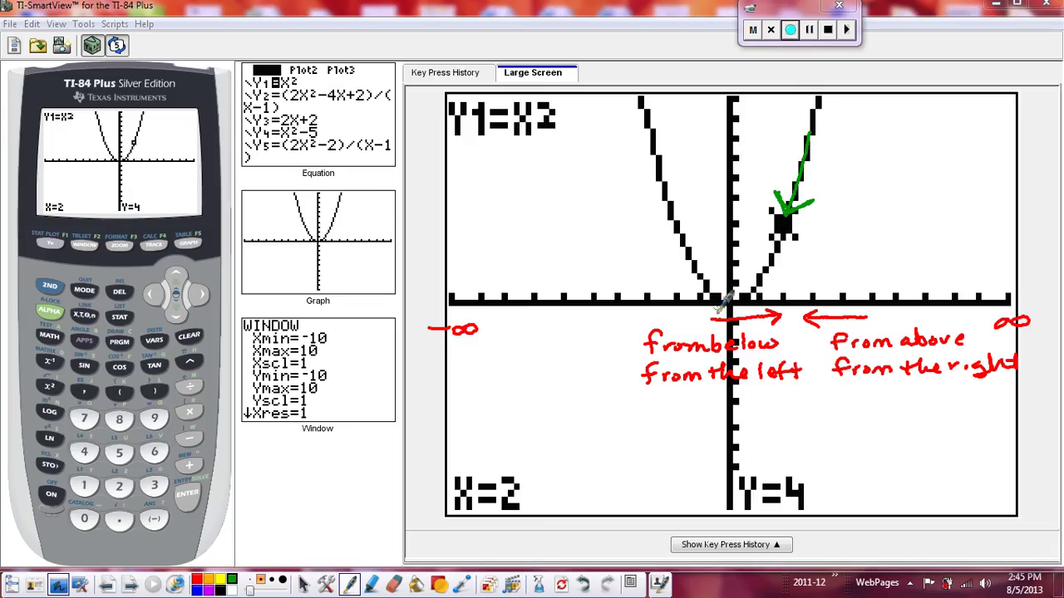
pyautogui.moveTo(720, 298); pyautogui.dragTo(771, 271)
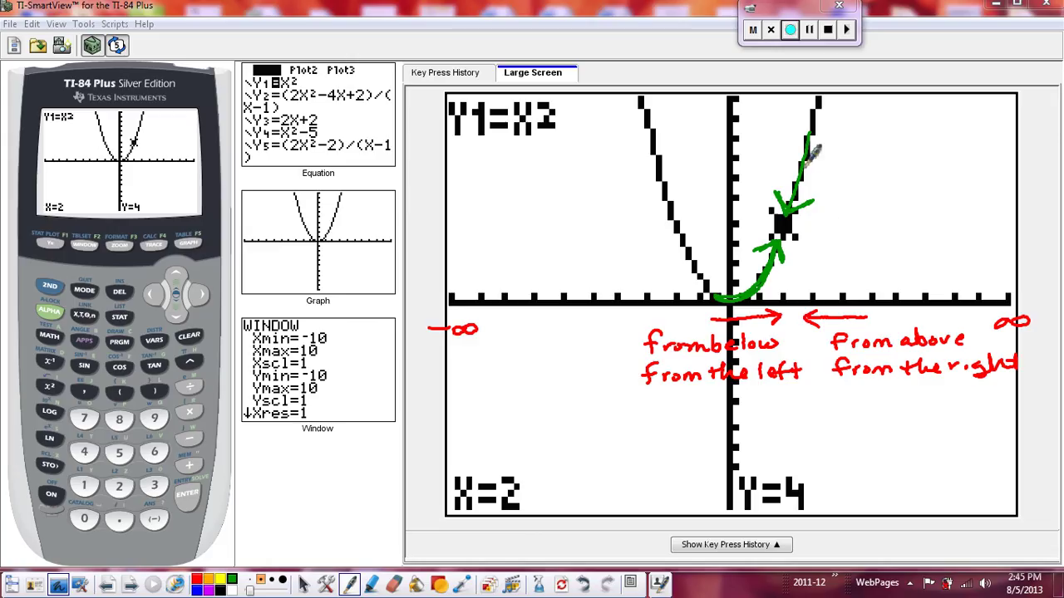
pyautogui.moveTo(810, 129); pyautogui.dragTo(791, 205)
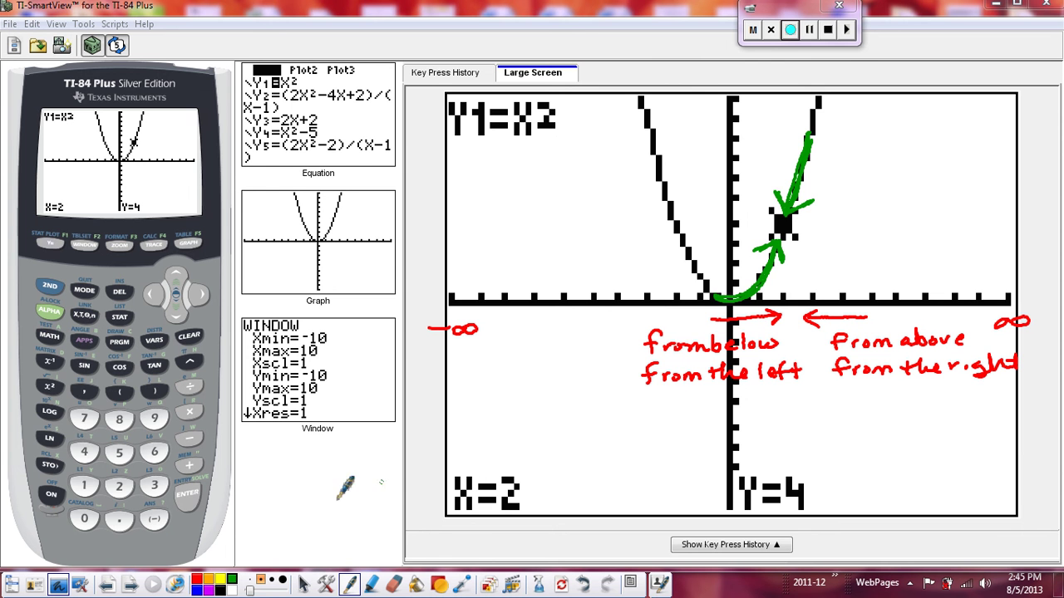
# Return to the notes and write "As x→2 from right, y→4" and "As x→2 from left, y→4" in green beside the circled 2.
pyautogui.click(59, 587)
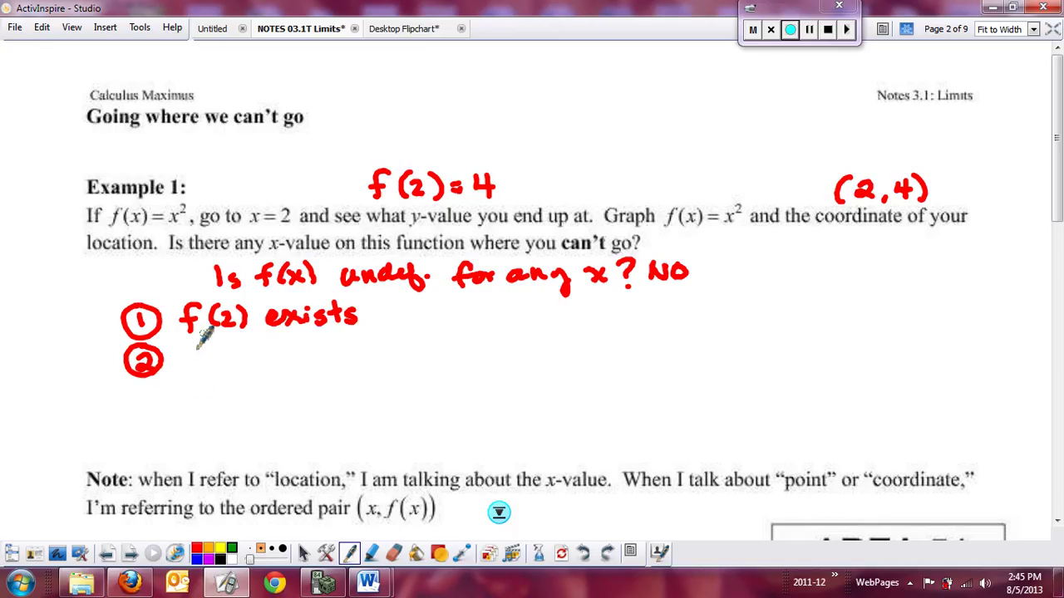
pyautogui.moveTo(191, 363)
pyautogui.mouseDown()
pyautogui.moveTo(202, 340)
pyautogui.moveTo(215, 366)
pyautogui.moveTo(228, 344)
pyautogui.moveTo(238, 356)
pyautogui.moveTo(299, 346)
pyautogui.moveTo(308, 363)
pyautogui.moveTo(343, 349)
pyautogui.moveTo(397, 349)
pyautogui.moveTo(457, 365)
pyautogui.moveTo(543, 334)
pyautogui.moveTo(558, 372)
pyautogui.moveTo(619, 333)
pyautogui.moveTo(629, 352)
pyautogui.moveTo(619, 362)
pyautogui.mouseUp()
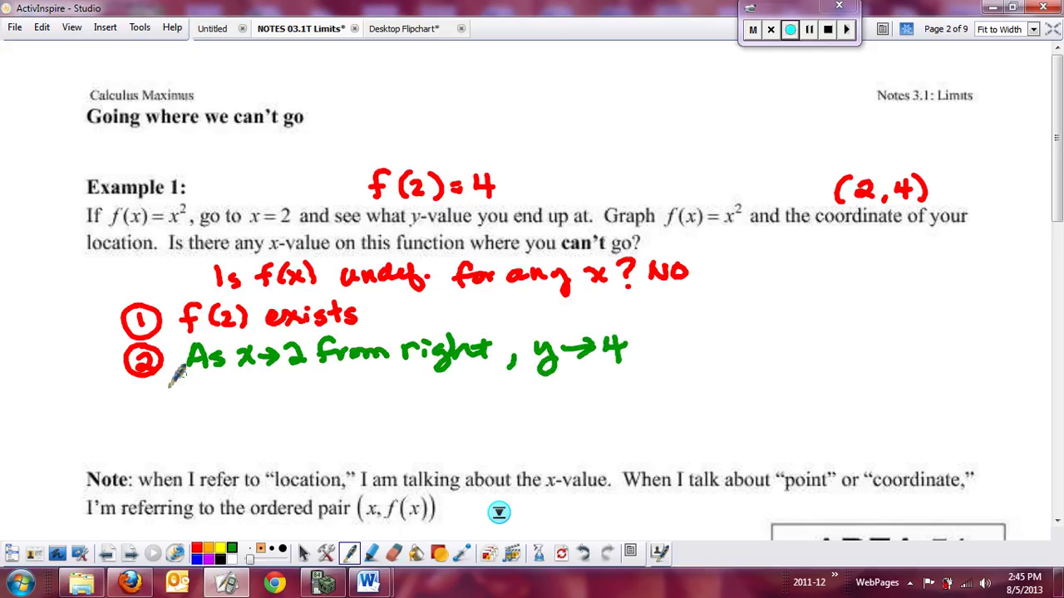
pyautogui.moveTo(190, 401)
pyautogui.mouseDown()
pyautogui.moveTo(218, 392)
pyautogui.moveTo(253, 401)
pyautogui.moveTo(291, 387)
pyautogui.moveTo(312, 386)
pyautogui.moveTo(323, 400)
pyautogui.moveTo(341, 385)
pyautogui.moveTo(378, 395)
pyautogui.moveTo(414, 380)
pyautogui.moveTo(424, 392)
pyautogui.moveTo(432, 380)
pyautogui.moveTo(592, 396)
pyautogui.moveTo(622, 397)
pyautogui.mouseUp()
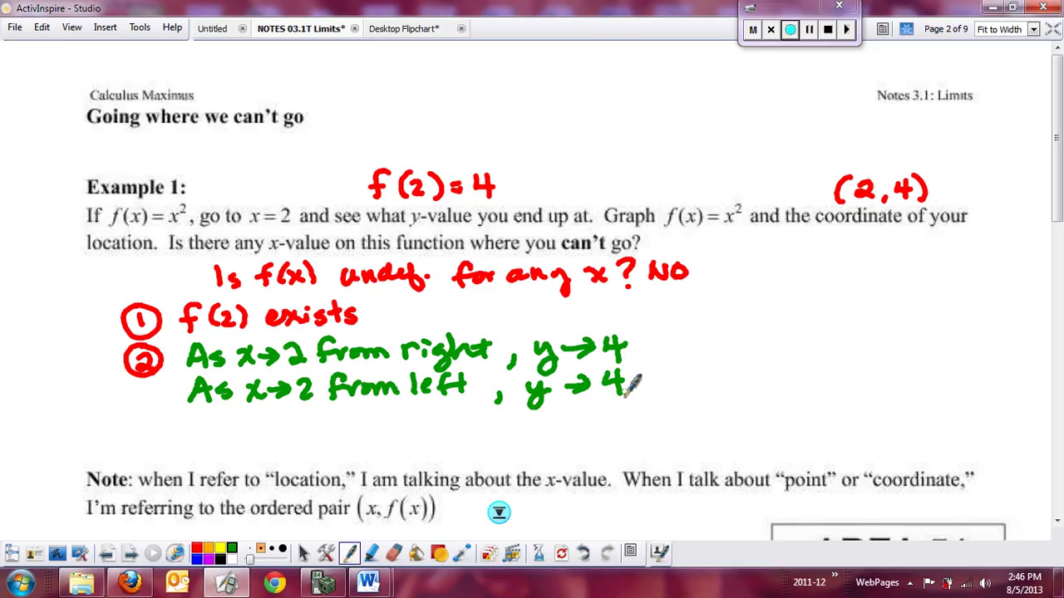
# In the Note paragraph, underline "location" and "x-value" in green and write "y" under f(x) in the ordered pair.
pyautogui.moveTo(1057, 139); pyautogui.dragTo(1057, 185)
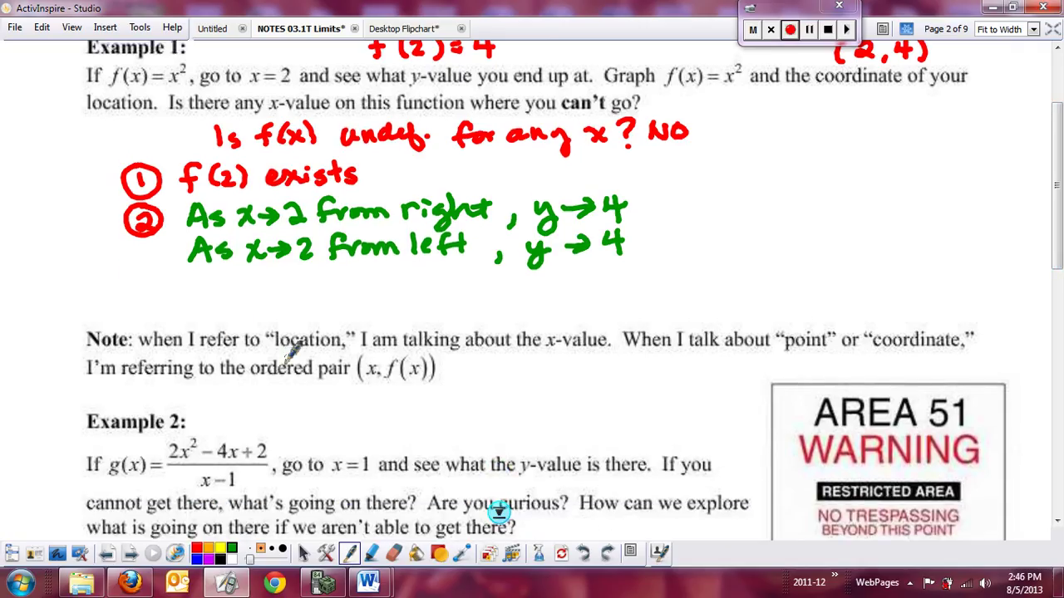
pyautogui.moveTo(275, 354); pyautogui.dragTo(341, 352)
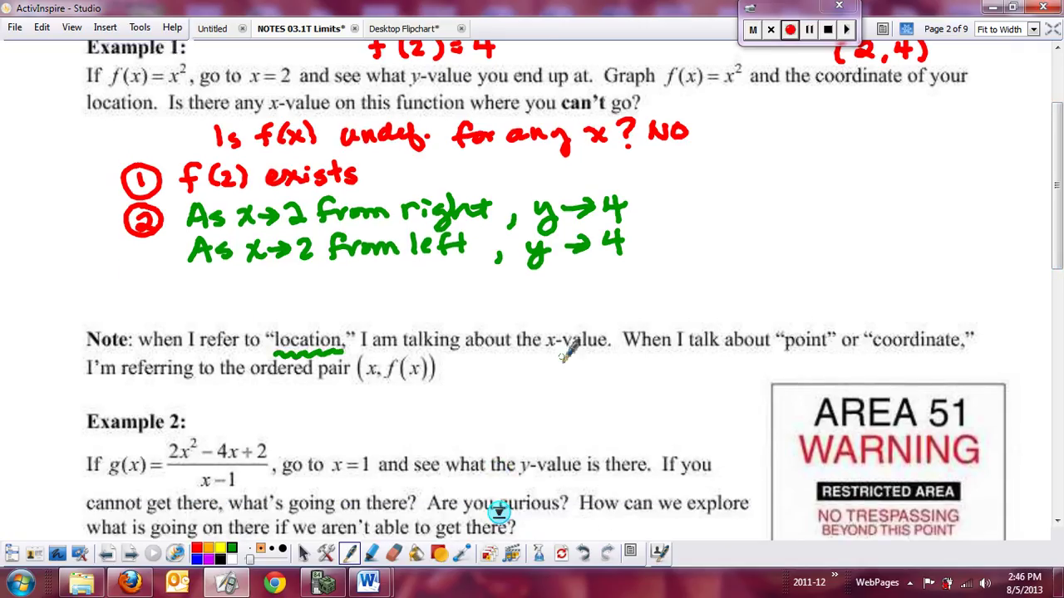
pyautogui.moveTo(547, 354); pyautogui.dragTo(605, 358)
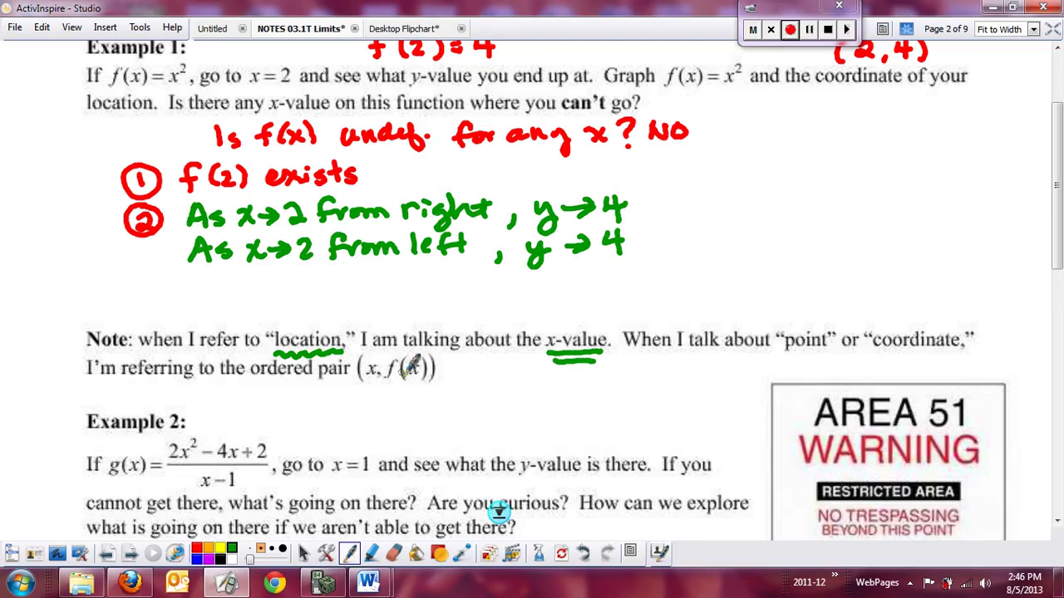
pyautogui.moveTo(401, 386); pyautogui.dragTo(407, 407)
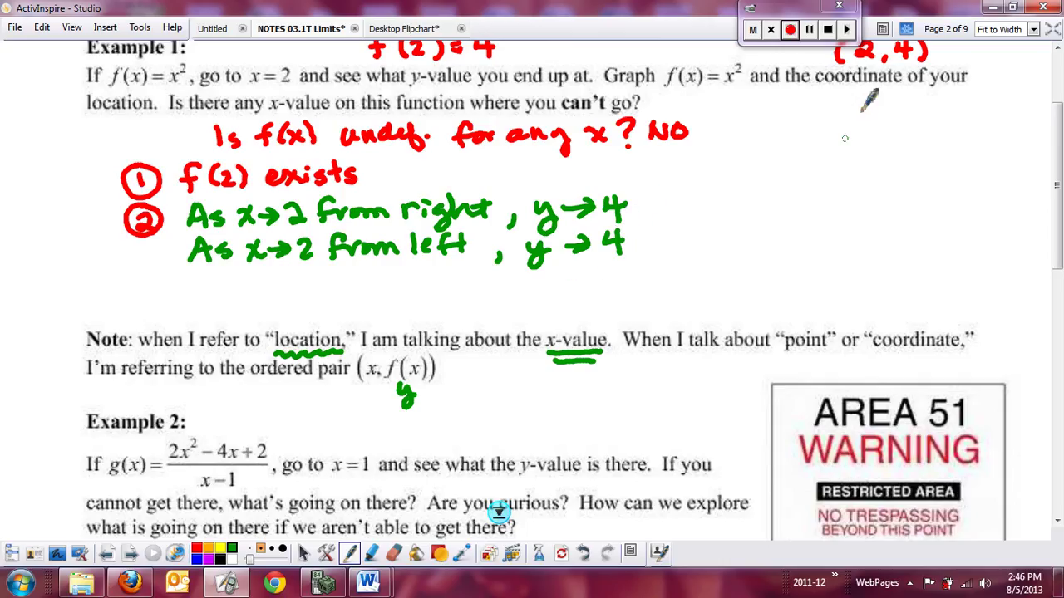
pyautogui.scroll(-5, 531, 291)
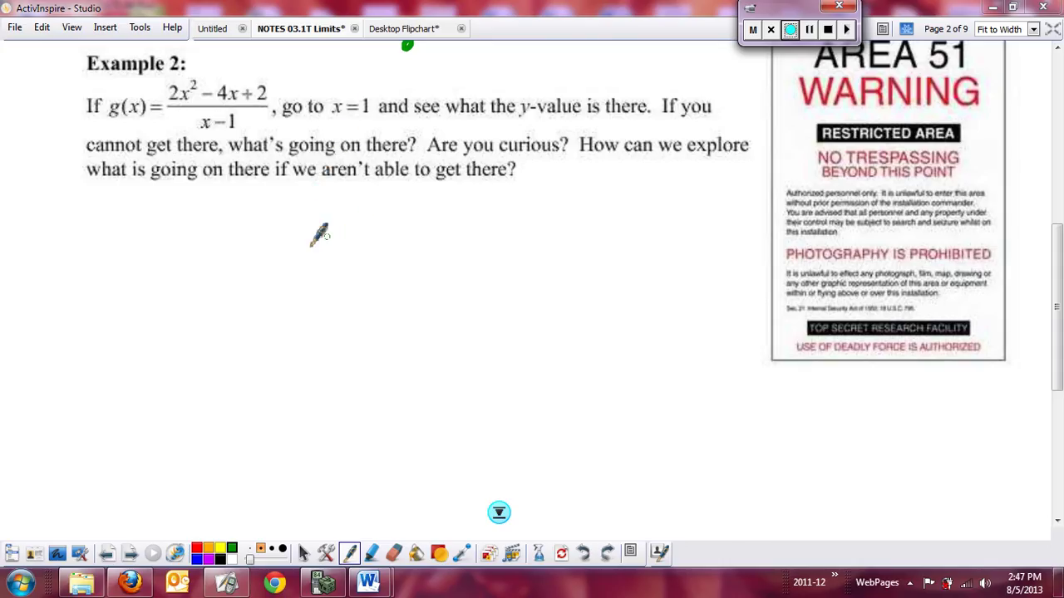
# Write "g(1) = undef ⇒ div by 0" in green beneath the Example 2 question.
pyautogui.moveTo(122, 215); pyautogui.dragTo(192, 214)
pyautogui.moveTo(178, 221); pyautogui.dragTo(195, 221)
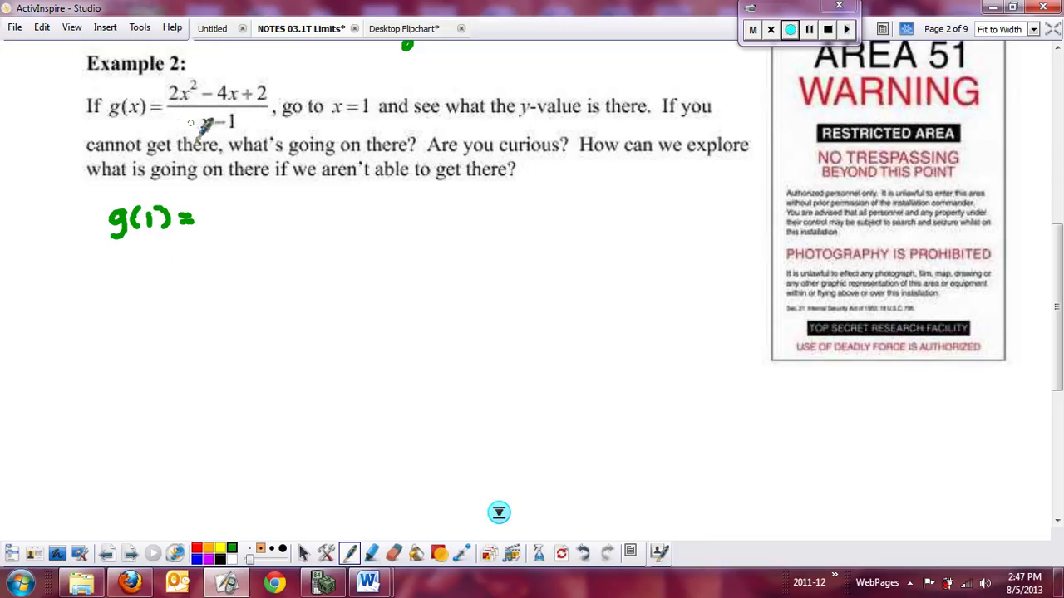
pyautogui.moveTo(213, 213); pyautogui.dragTo(299, 221)
pyautogui.moveTo(365, 206)
pyautogui.mouseDown()
pyautogui.moveTo(431, 228)
pyautogui.moveTo(459, 204)
pyautogui.mouseUp()
pyautogui.moveTo(314, 207)
pyautogui.mouseDown()
pyautogui.moveTo(352, 194)
pyautogui.moveTo(341, 218)
pyautogui.mouseUp()
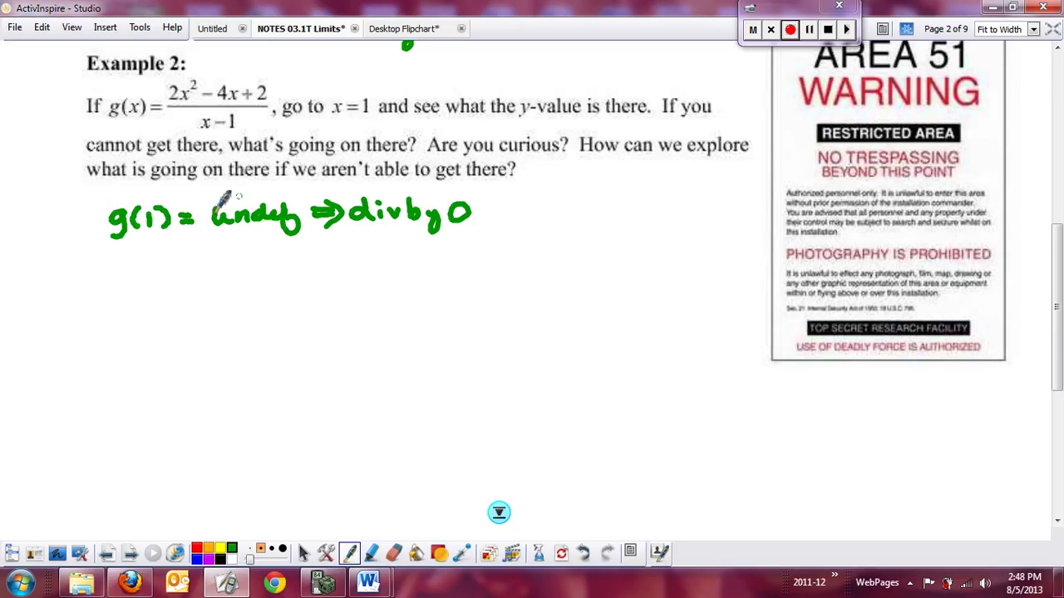
# Switch to TI-SmartView and graph Y2=(2X²-4X+2)/(X-1) in place of Y1.
pyautogui.click(323, 583)
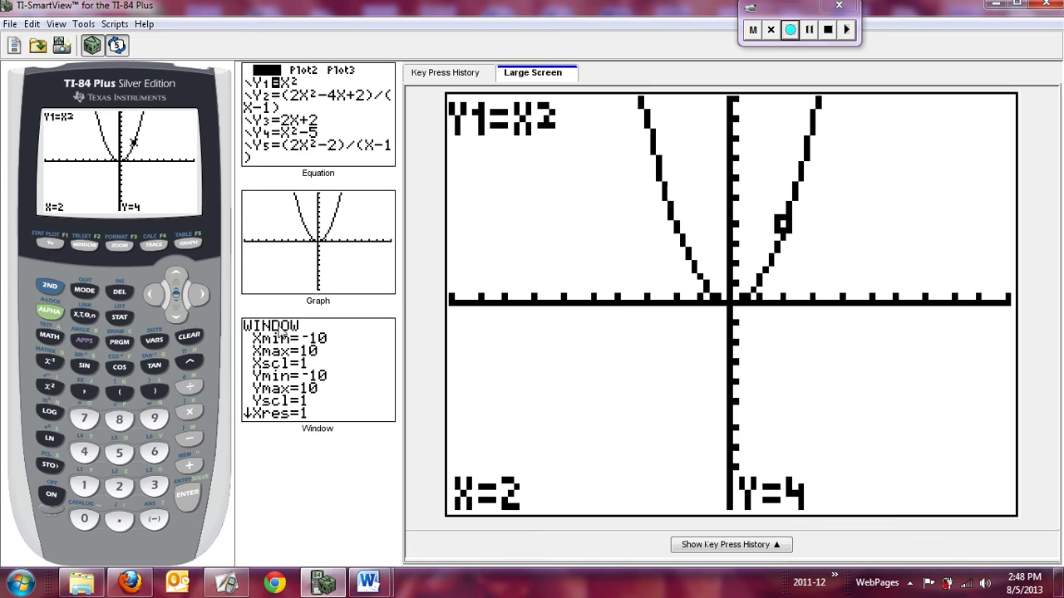
pyautogui.click(49, 242)
pyautogui.click(152, 295)
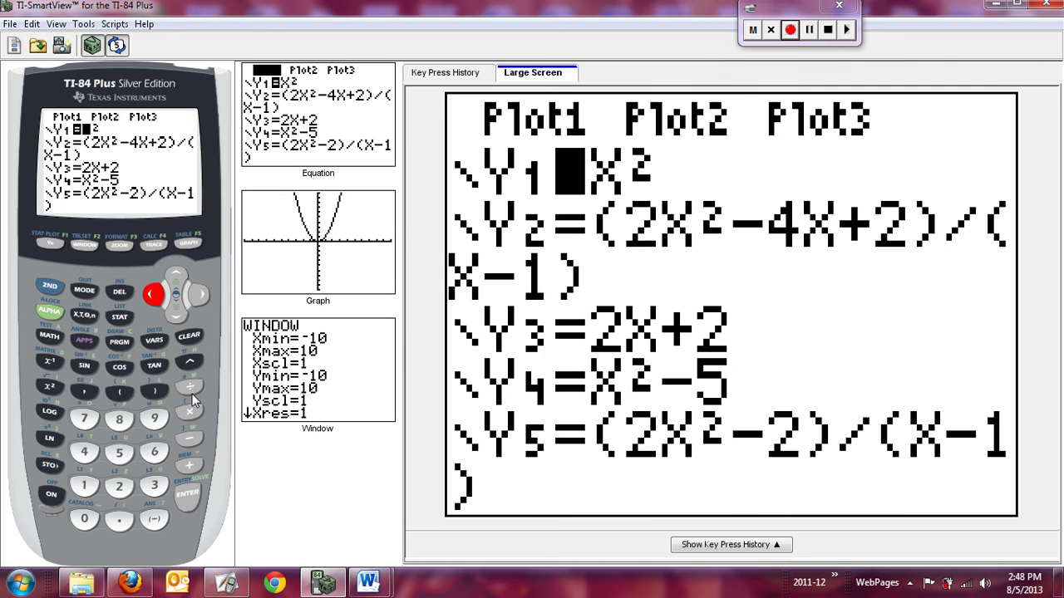
pyautogui.click(189, 497)
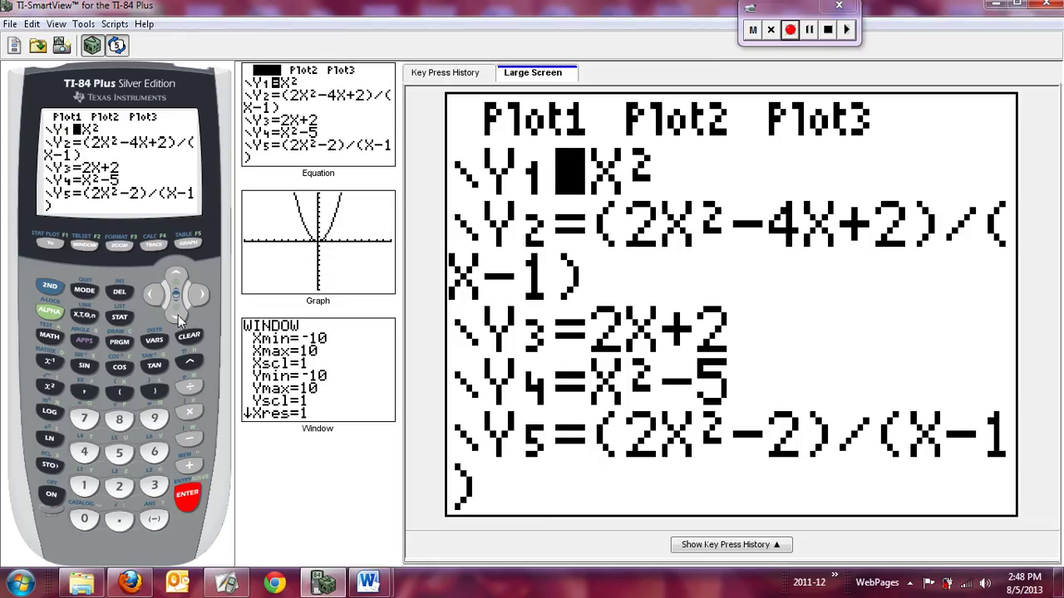
pyautogui.click(190, 499)
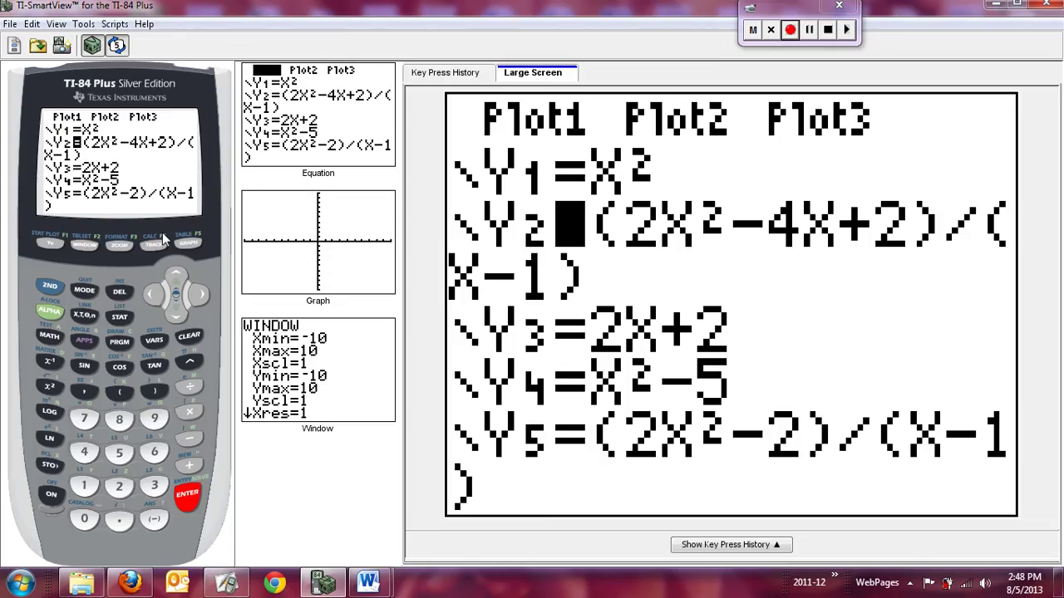
pyautogui.click(190, 245)
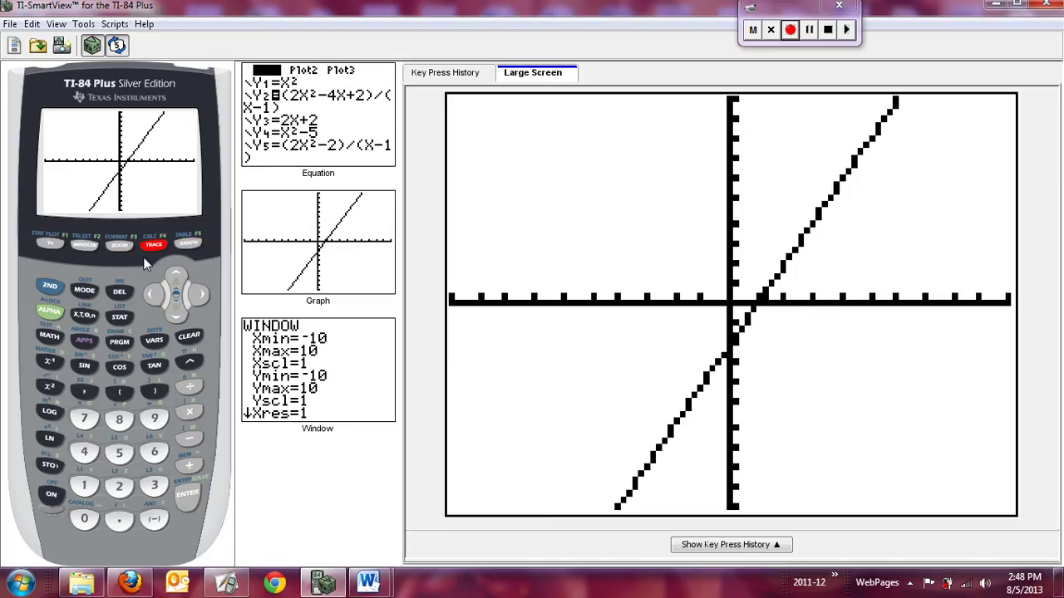
# Trace the graph of Y2 at X=1 to check its y-value there.
pyautogui.click(151, 245)
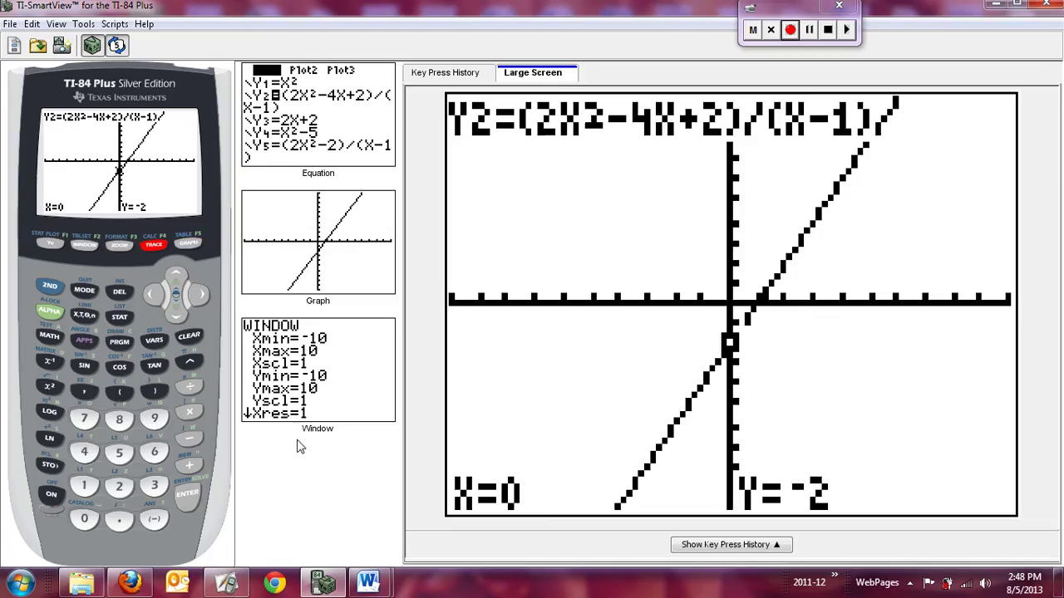
pyautogui.click(84, 486)
pyautogui.click(190, 496)
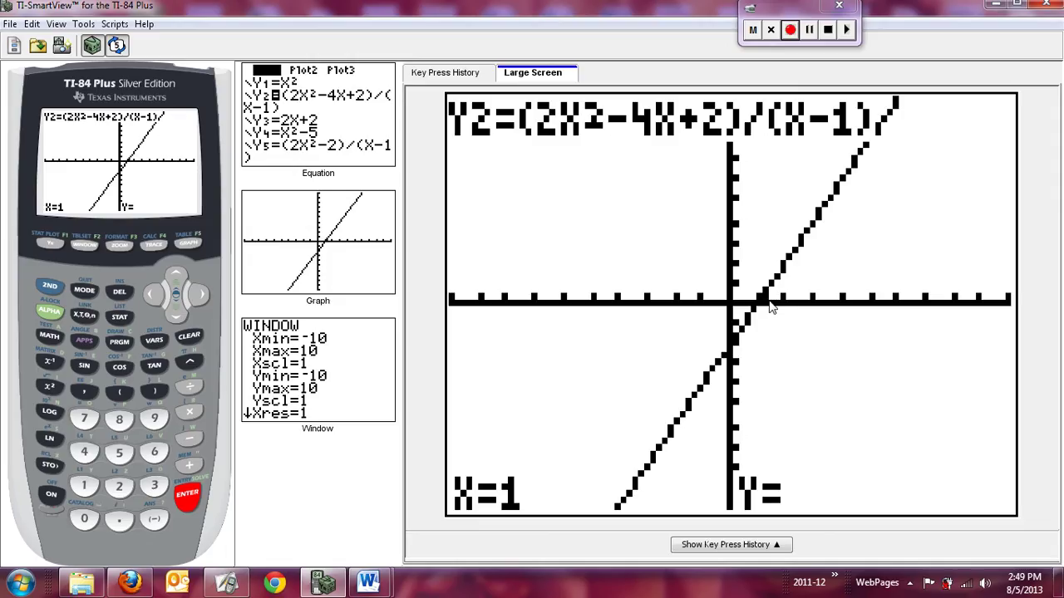
# Configure the table setup with TblStart 1 and ΔTbl .1.
pyautogui.click(48, 286)
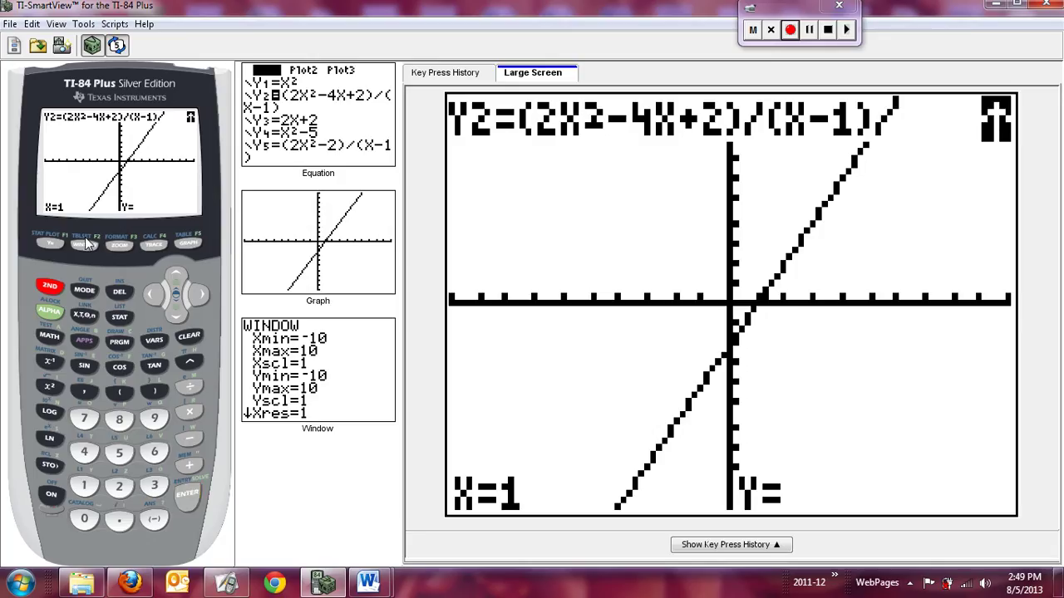
pyautogui.click(82, 245)
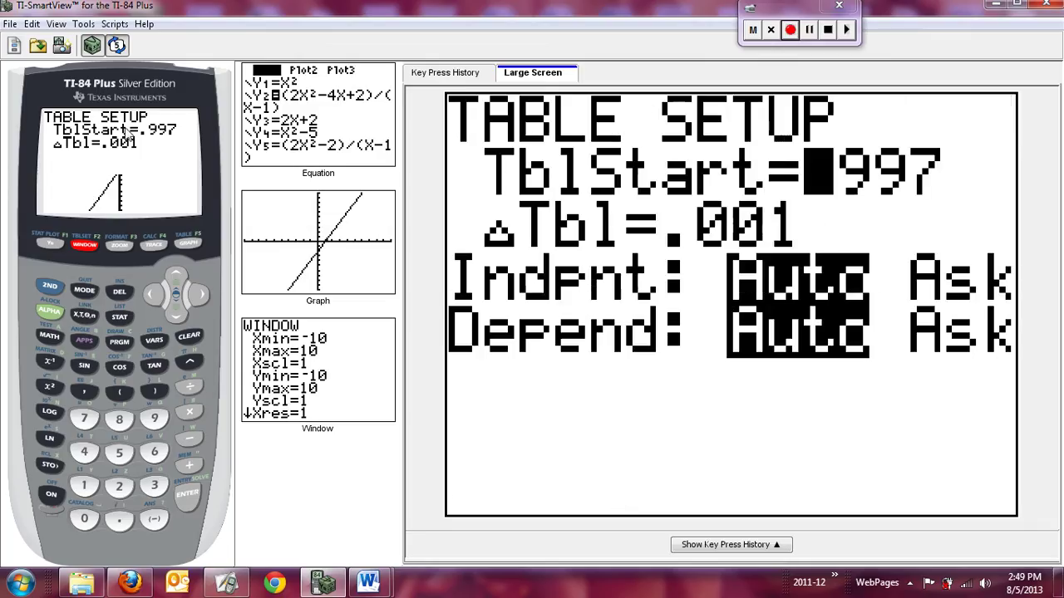
pyautogui.click(89, 490)
pyautogui.click(189, 494)
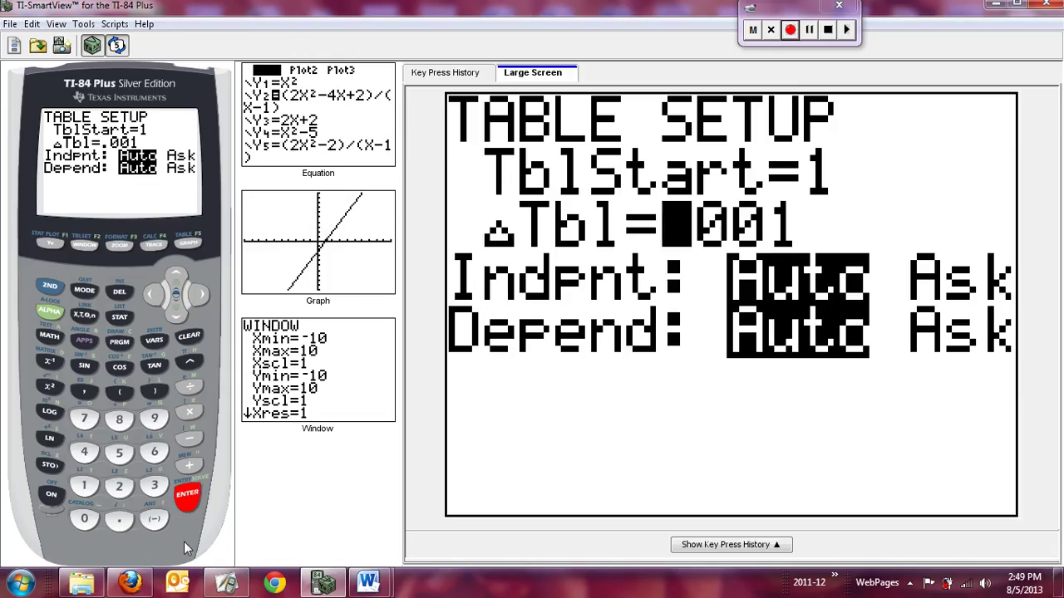
pyautogui.click(119, 519)
pyautogui.click(84, 486)
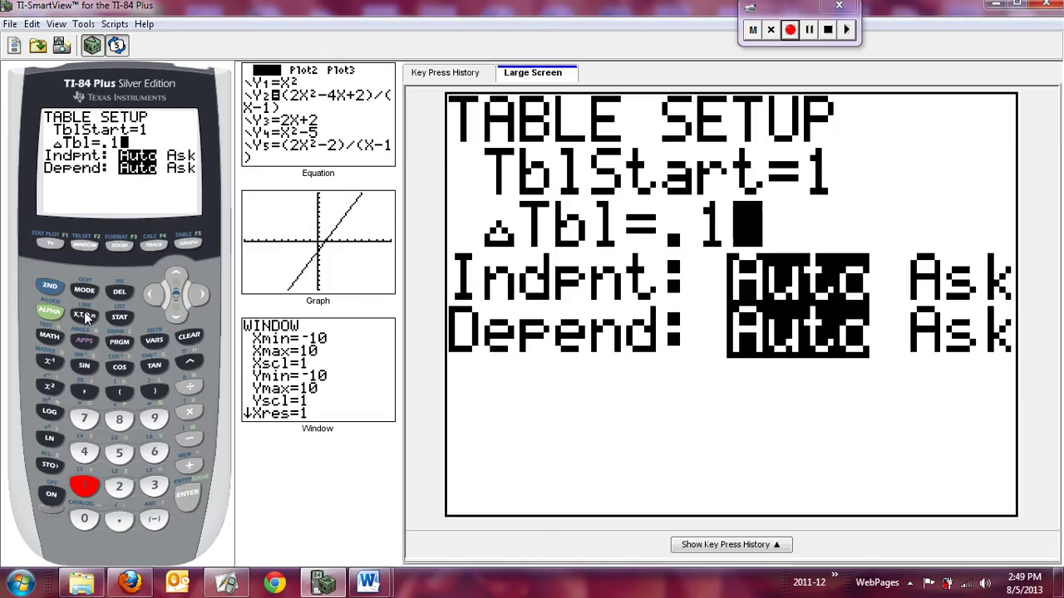
# Display the table of Y2 values and extend it backward to X=.5.
pyautogui.click(50, 287)
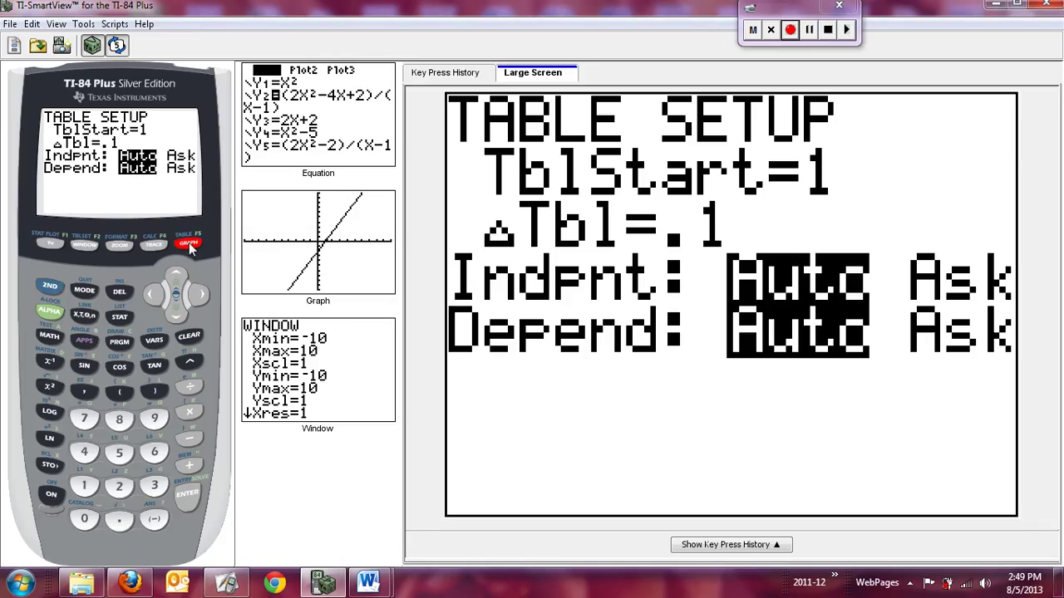
pyautogui.click(189, 244)
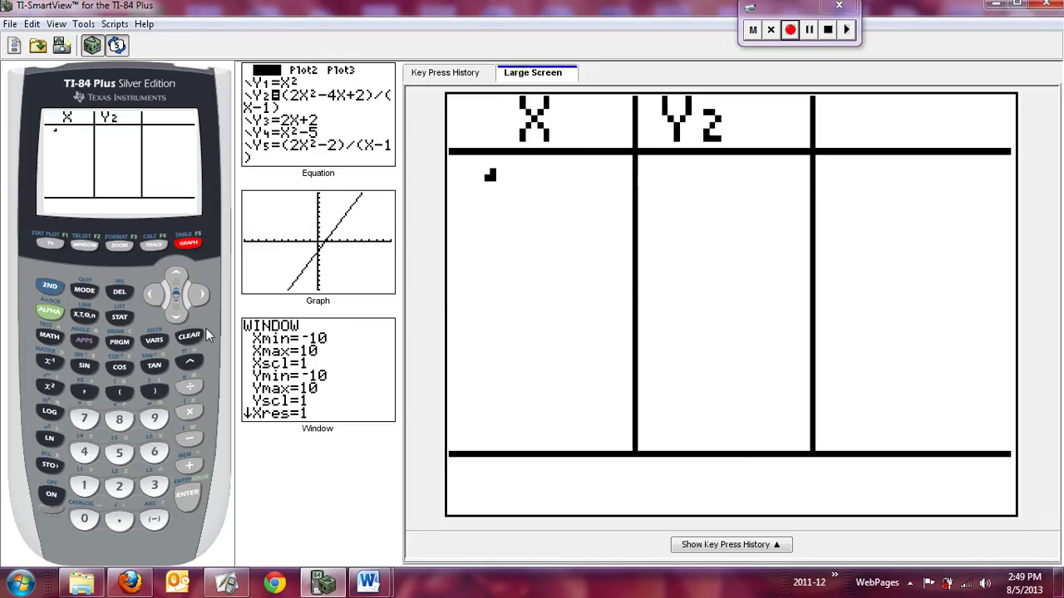
pyautogui.click(176, 272)
pyautogui.click(178, 281)
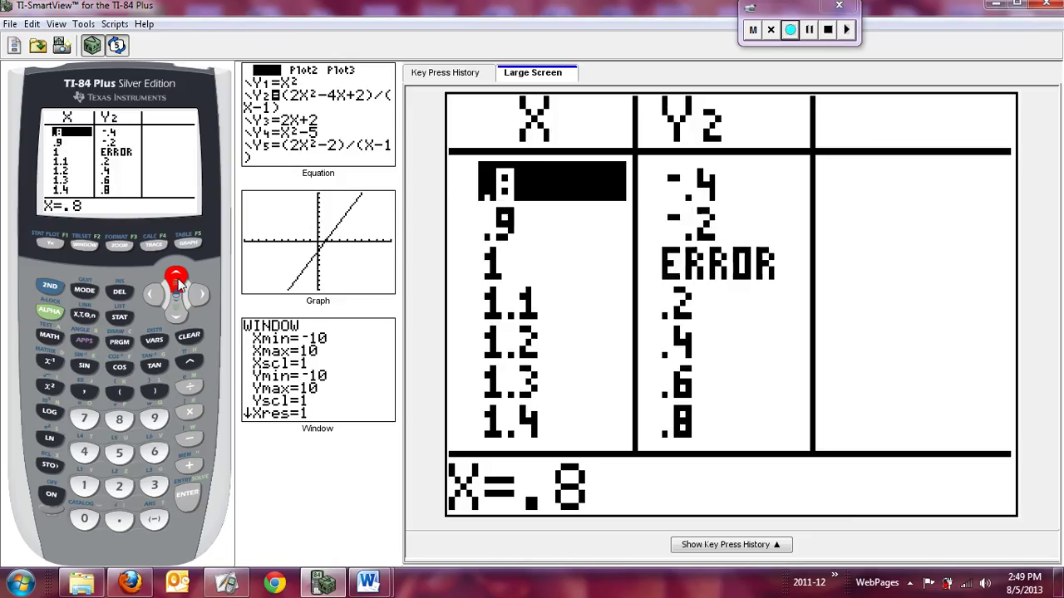
pyautogui.click(176, 275)
pyautogui.click(176, 277)
pyautogui.click(177, 276)
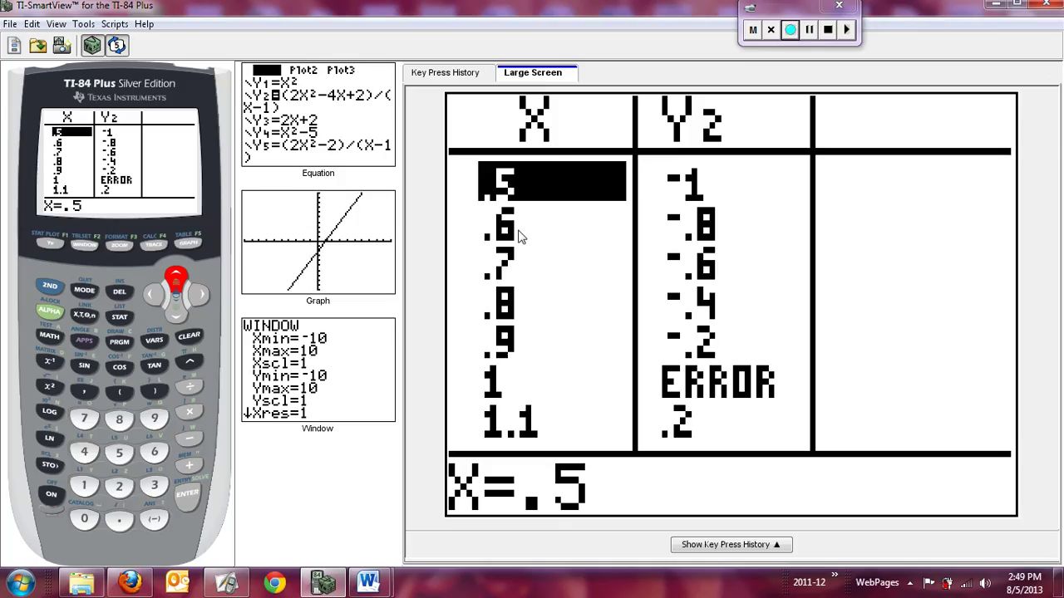
# Step through the table from X=.5 past X=1 to X=1.5, examining the Y2 values on both sides of 1.
pyautogui.click(177, 316)
pyautogui.click(175, 316)
pyautogui.click(174, 318)
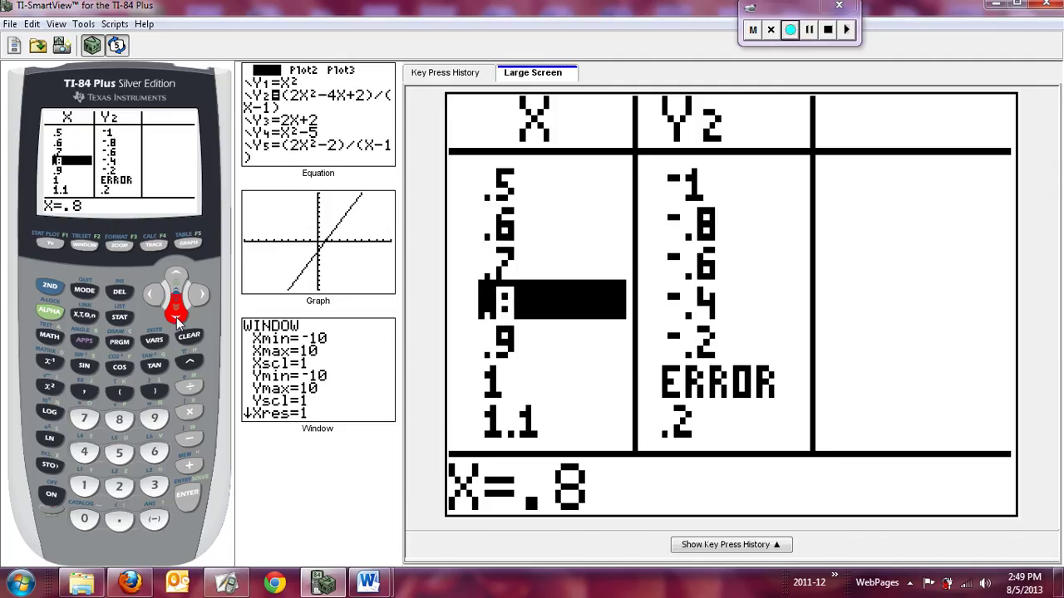
pyautogui.click(174, 318)
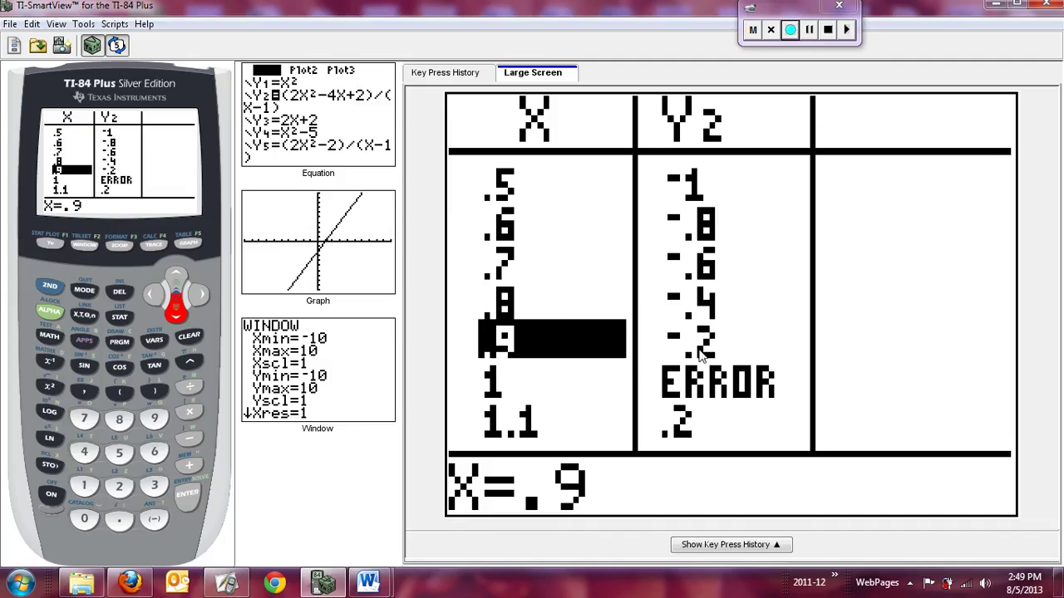
pyautogui.click(174, 318)
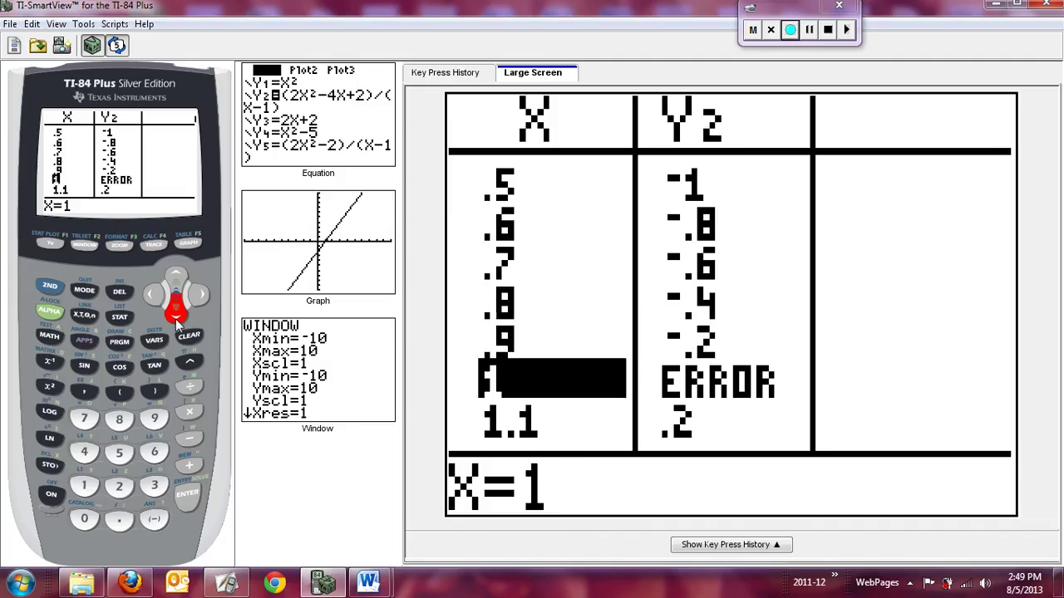
pyautogui.click(175, 318)
pyautogui.click(172, 324)
pyautogui.click(173, 324)
pyautogui.click(172, 324)
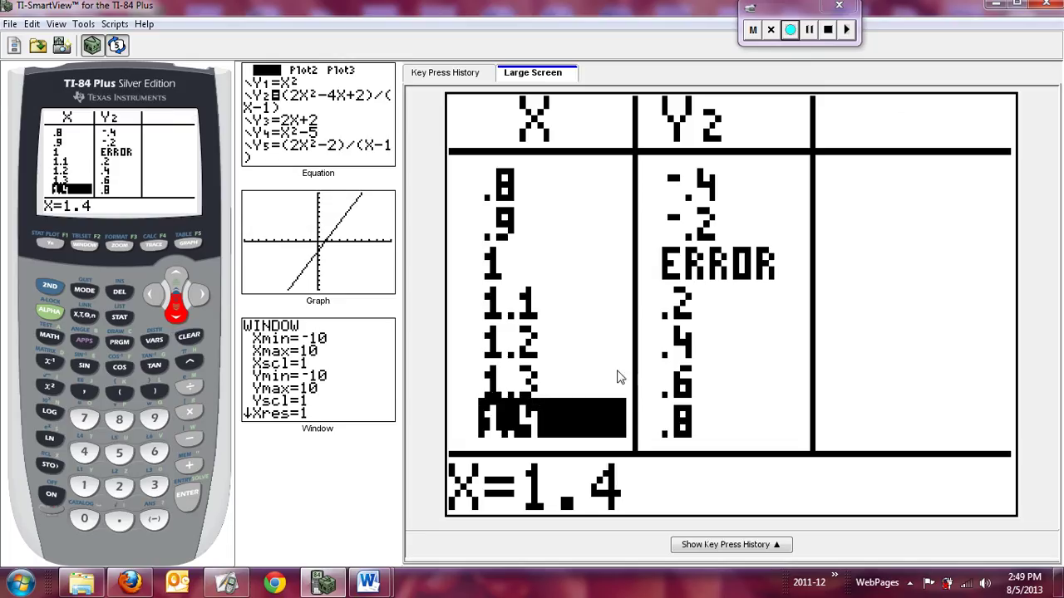
pyautogui.click(176, 320)
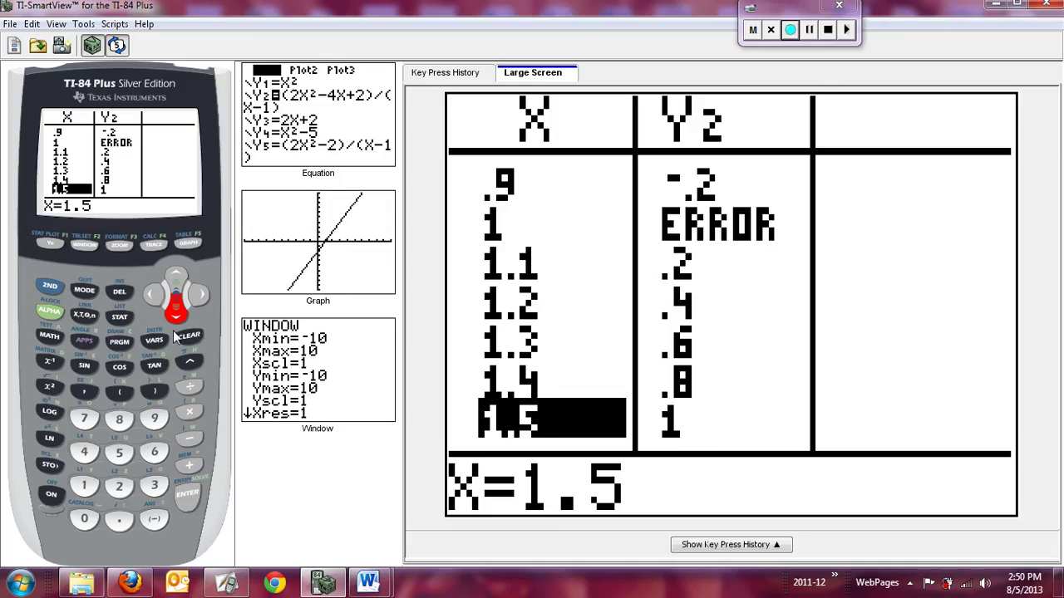
# Reset the table start to 1 and refine ΔTbl to .001.
pyautogui.click(49, 286)
pyautogui.click(86, 243)
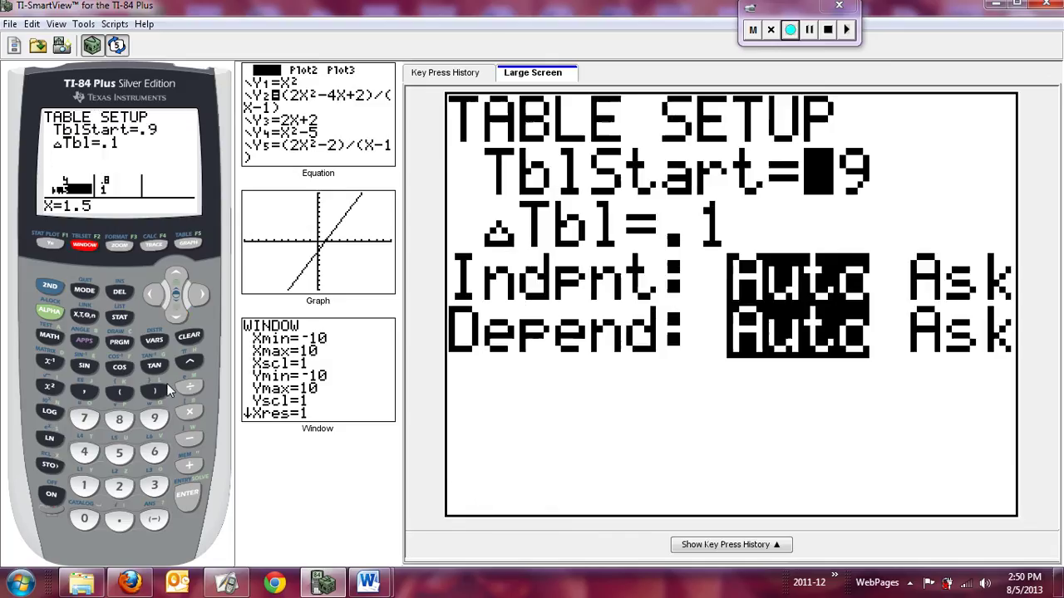
pyautogui.click(86, 486)
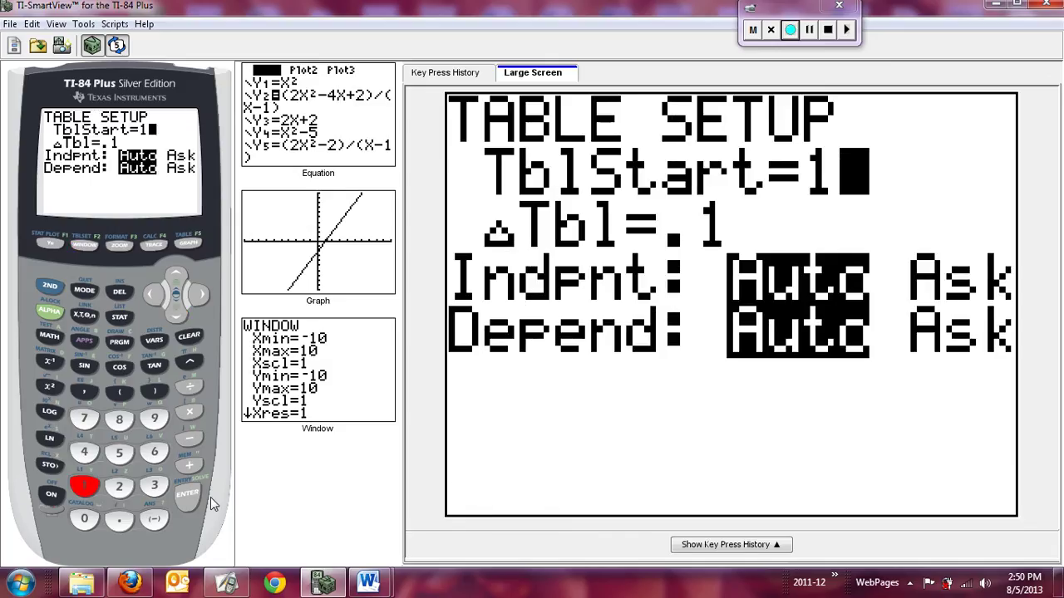
pyautogui.click(188, 499)
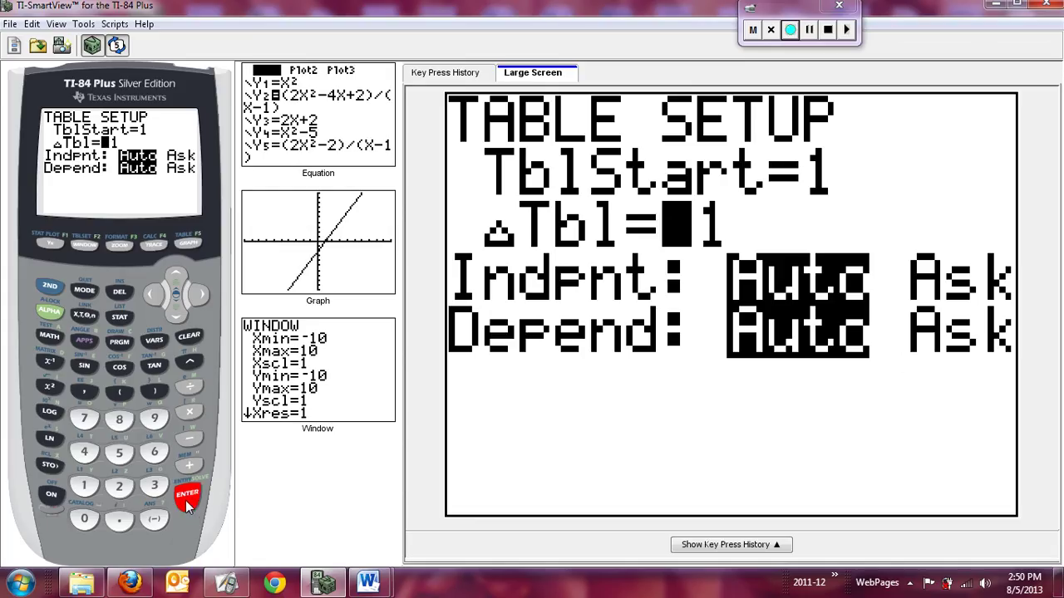
pyautogui.click(119, 520)
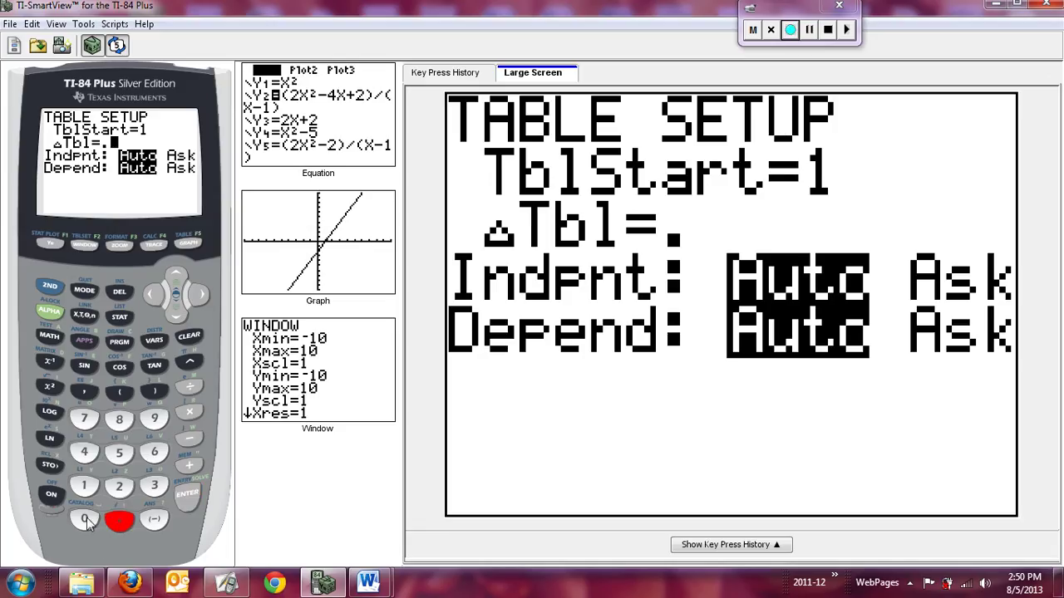
pyautogui.click(84, 519)
pyautogui.click(83, 520)
pyautogui.click(84, 486)
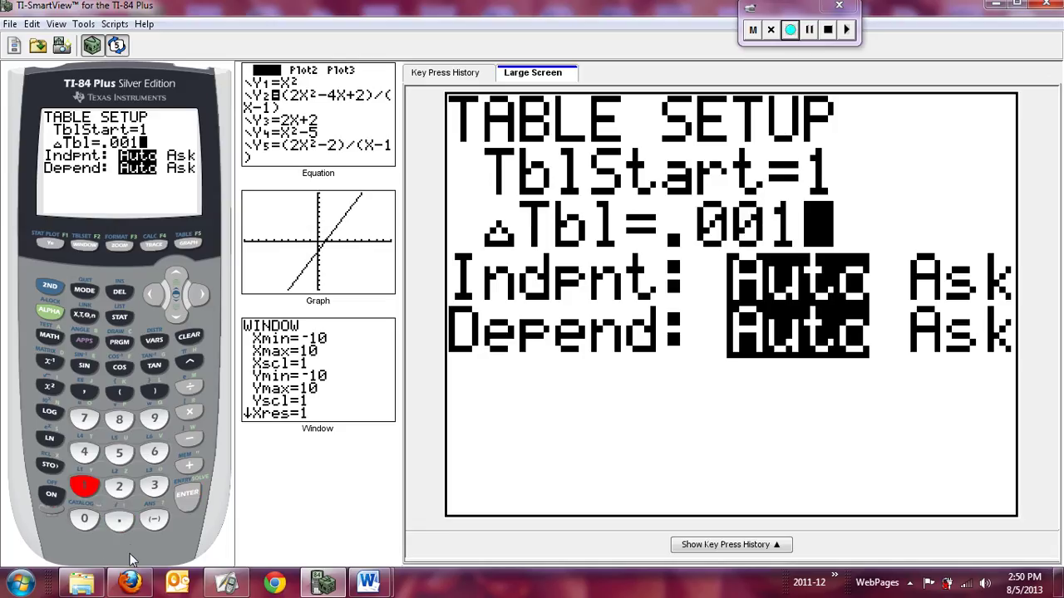
# Display the refined table and extend it backward to X=.997 to compare Y2 values on both sides of 1.
pyautogui.click(50, 286)
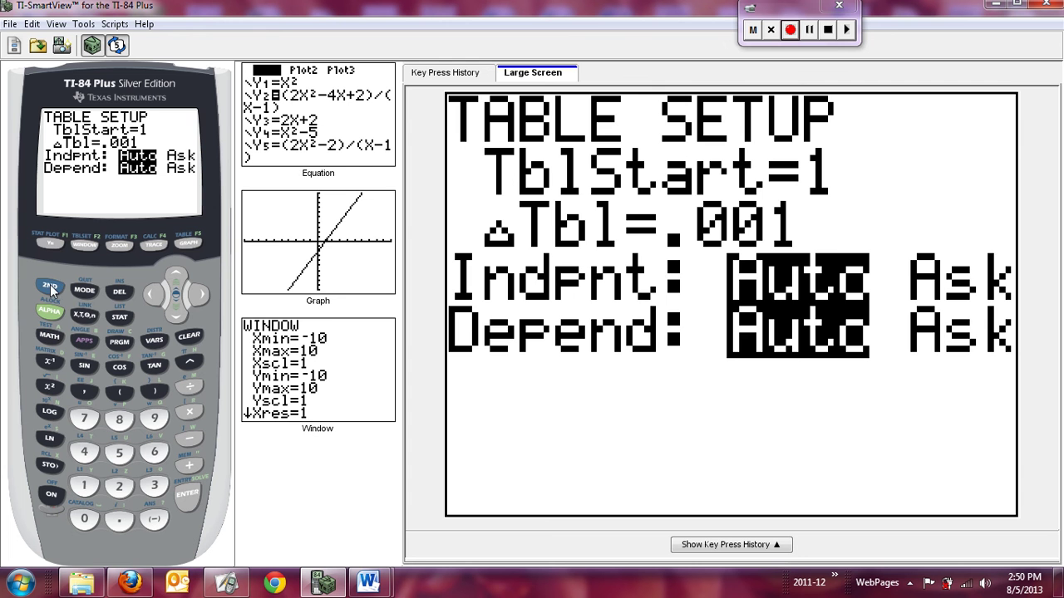
pyautogui.click(190, 241)
pyautogui.click(174, 278)
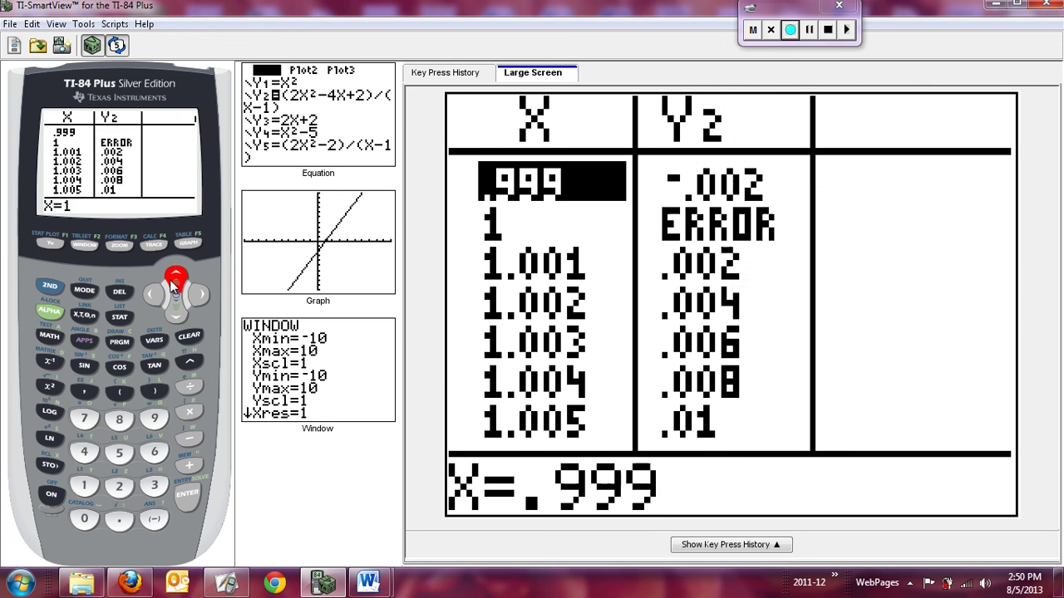
pyautogui.click(176, 281)
pyautogui.click(175, 281)
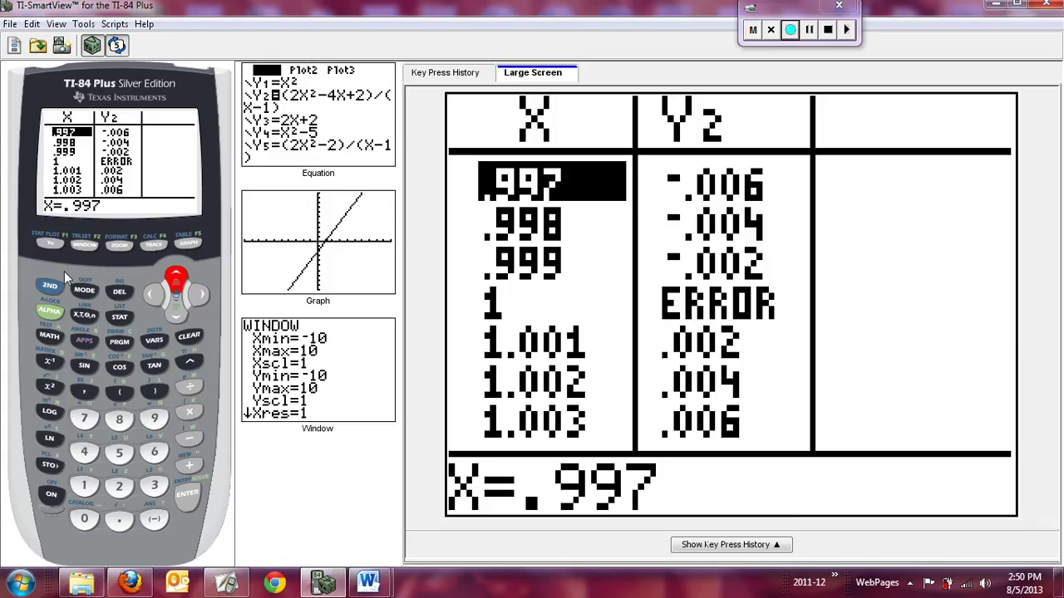
# Set the table start back to 1 and shrink ΔTbl to .0000001.
pyautogui.click(50, 286)
pyautogui.click(84, 245)
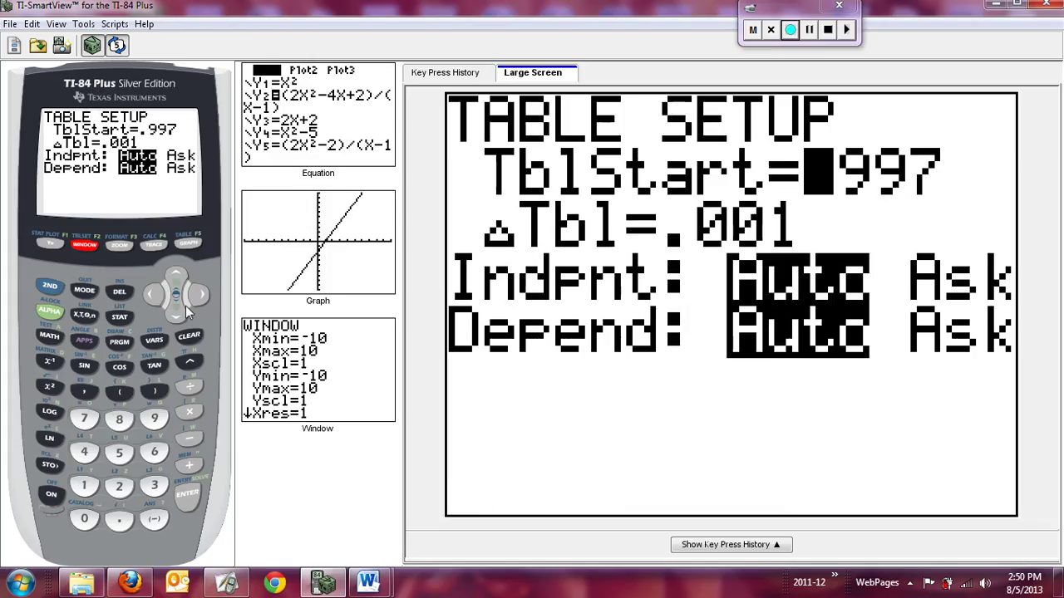
pyautogui.click(83, 485)
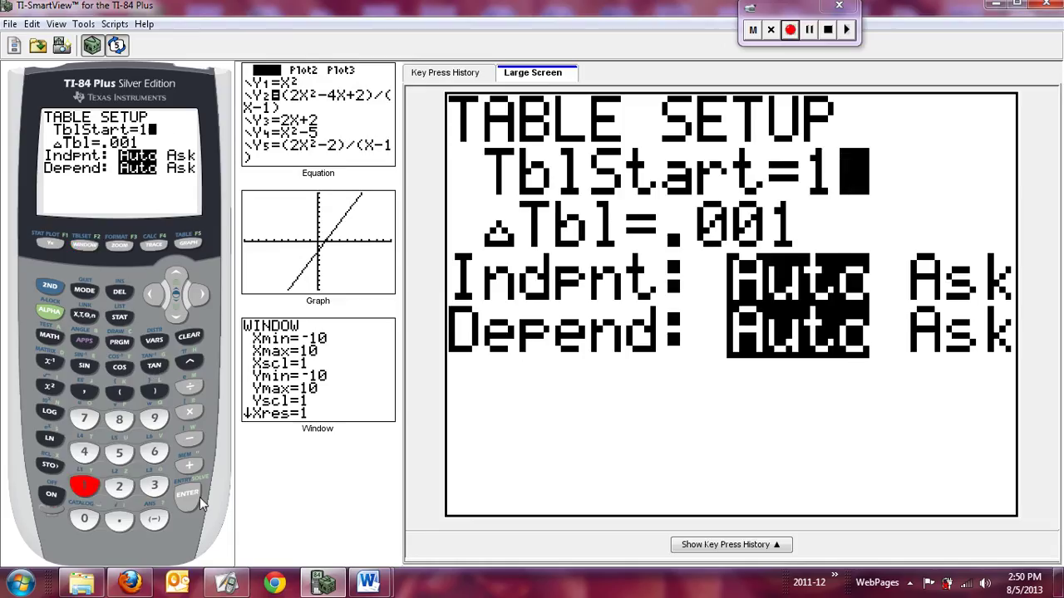
pyautogui.click(188, 496)
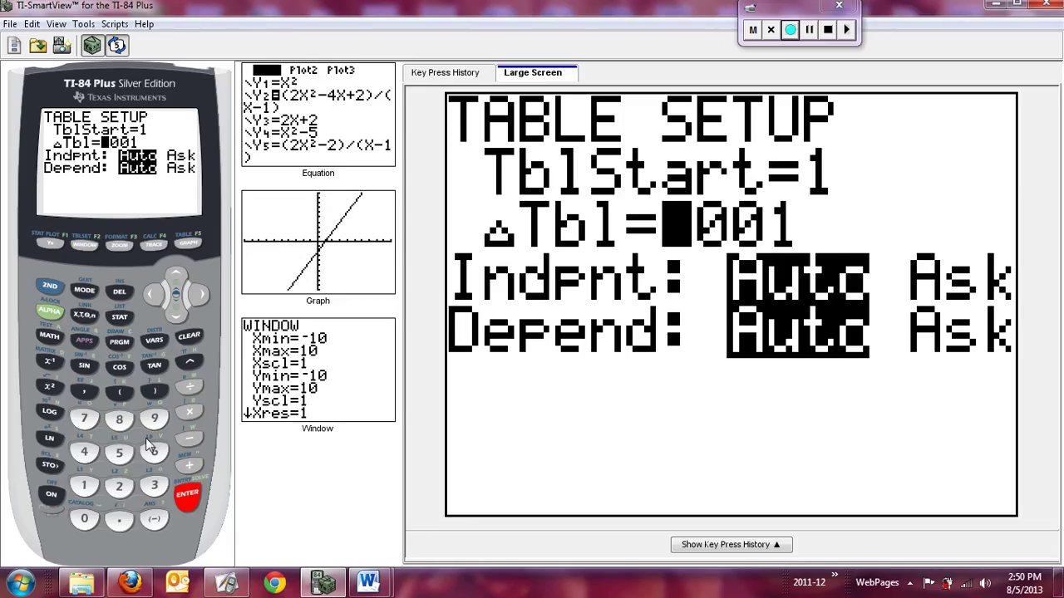
pyautogui.click(119, 519)
pyautogui.click(80, 521)
pyautogui.click(84, 521)
pyautogui.click(83, 521)
pyautogui.click(84, 522)
pyautogui.click(85, 521)
pyautogui.click(86, 523)
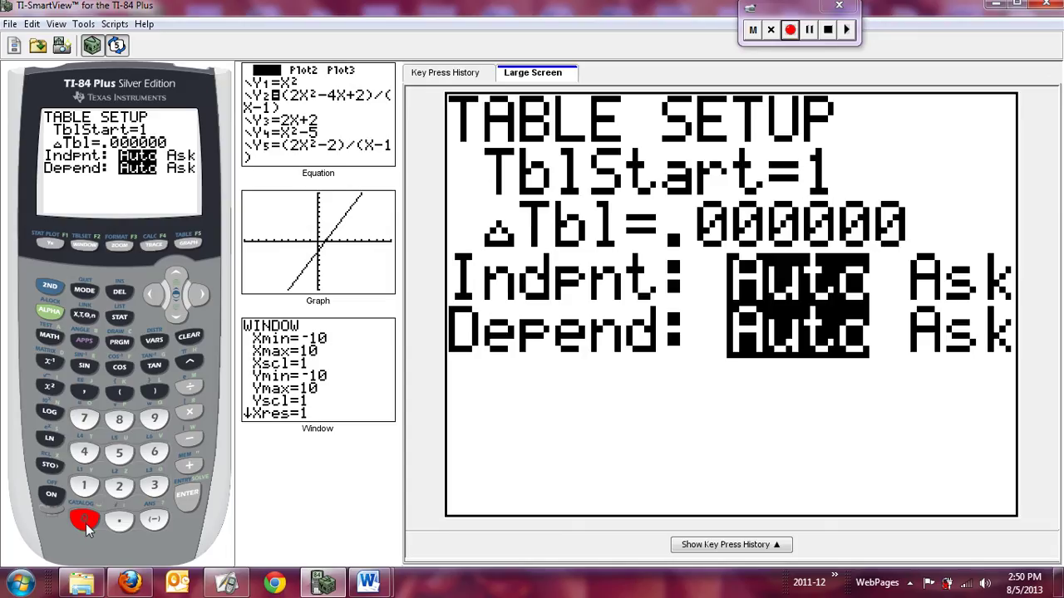
pyautogui.click(93, 489)
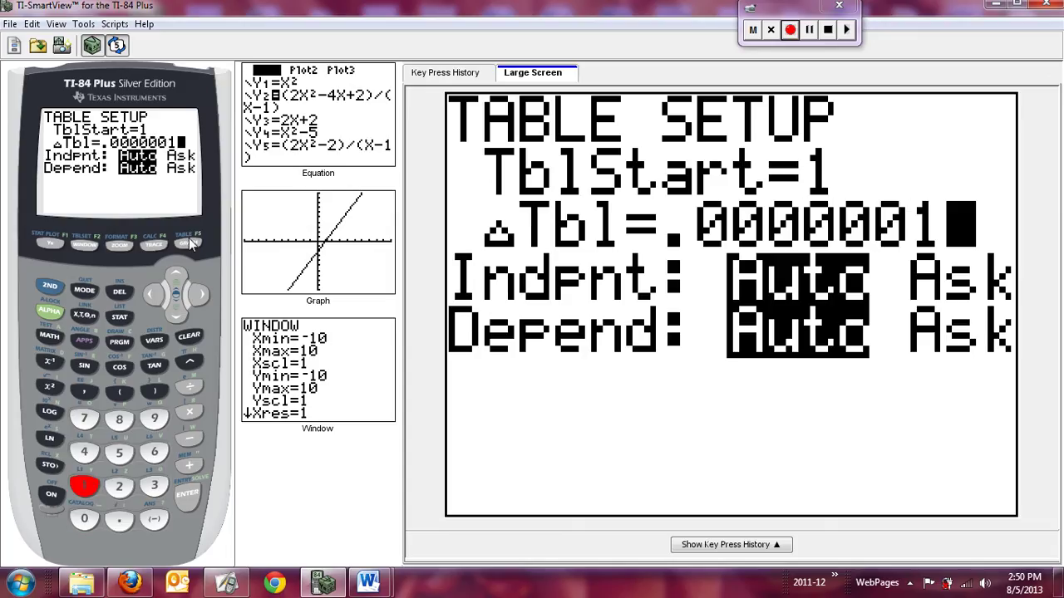
# Display the table and extend it back to X=.9999996, then step forward to X=.9999999 to inspect X values just below 1.
pyautogui.click(186, 492)
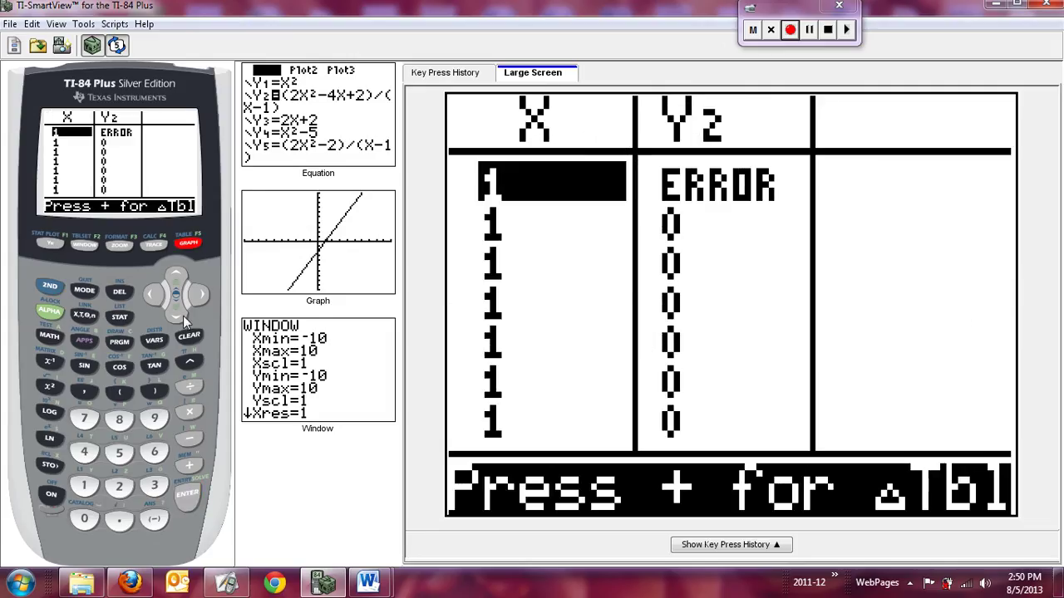
pyautogui.click(173, 276)
pyautogui.click(174, 279)
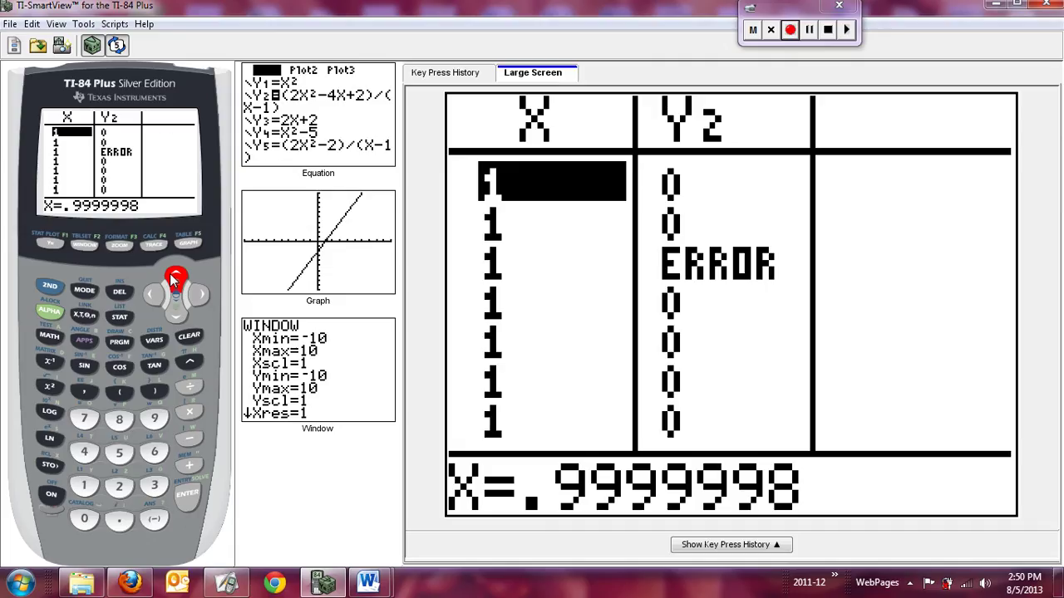
pyautogui.click(175, 278)
pyautogui.click(174, 275)
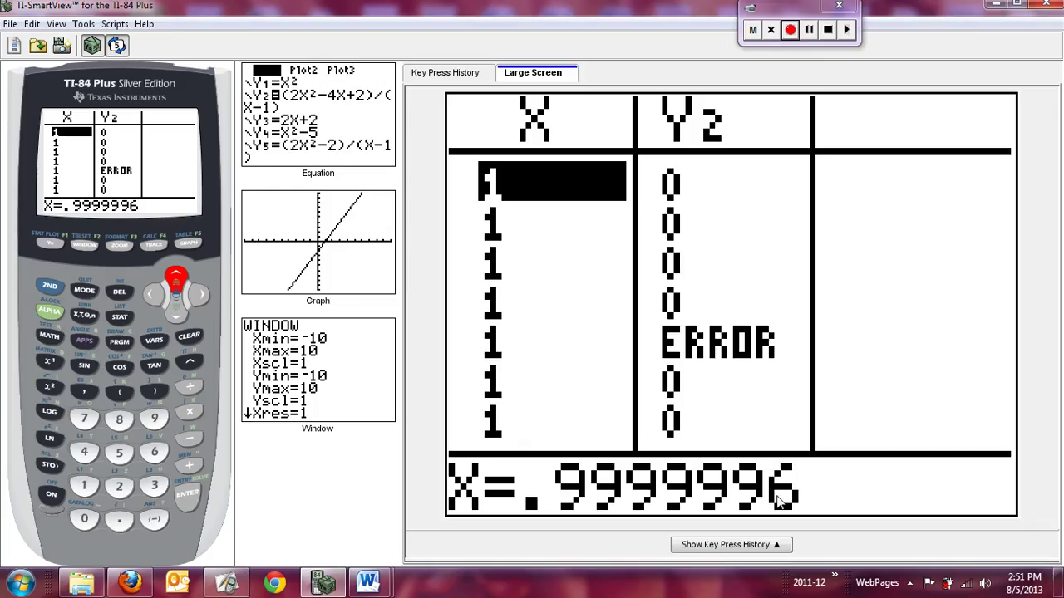
pyautogui.click(175, 314)
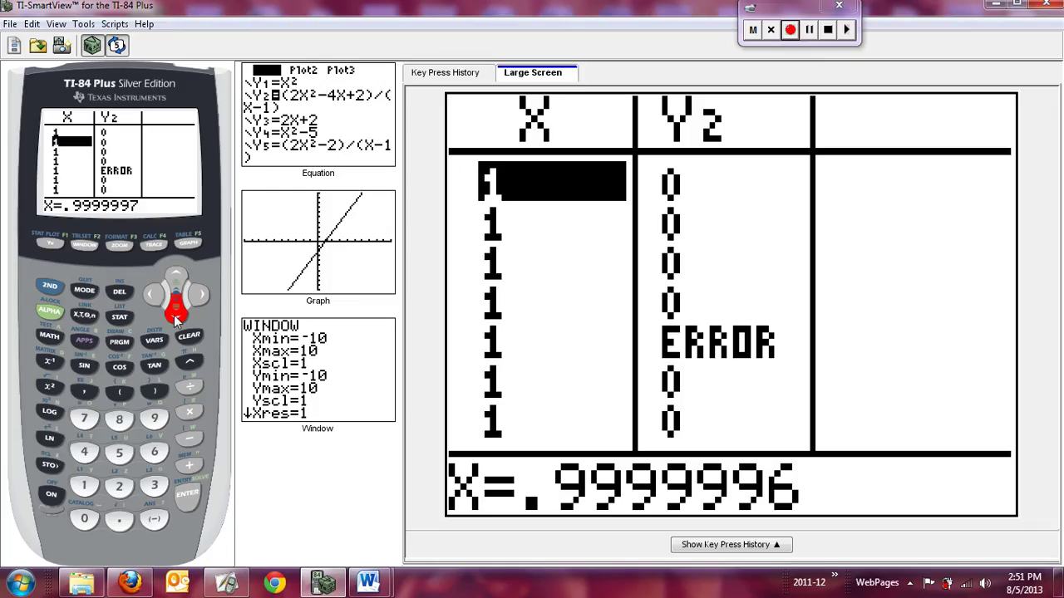
pyautogui.click(176, 319)
pyautogui.click(176, 324)
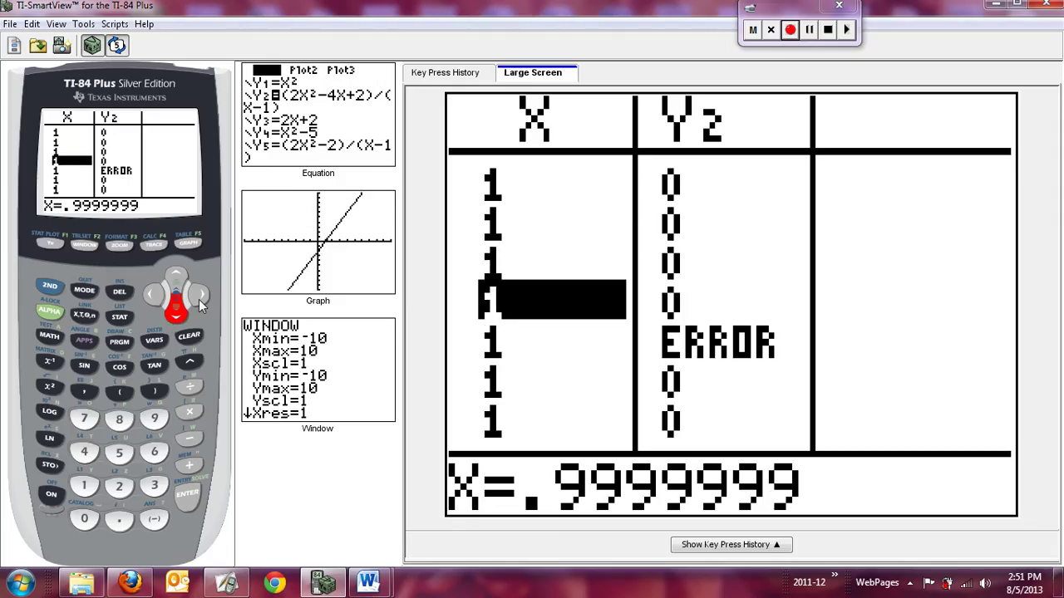
# Examine the Y2 entries for X values just below 1 at full precision, moving up the Y2 column to its formula.
pyautogui.click(204, 297)
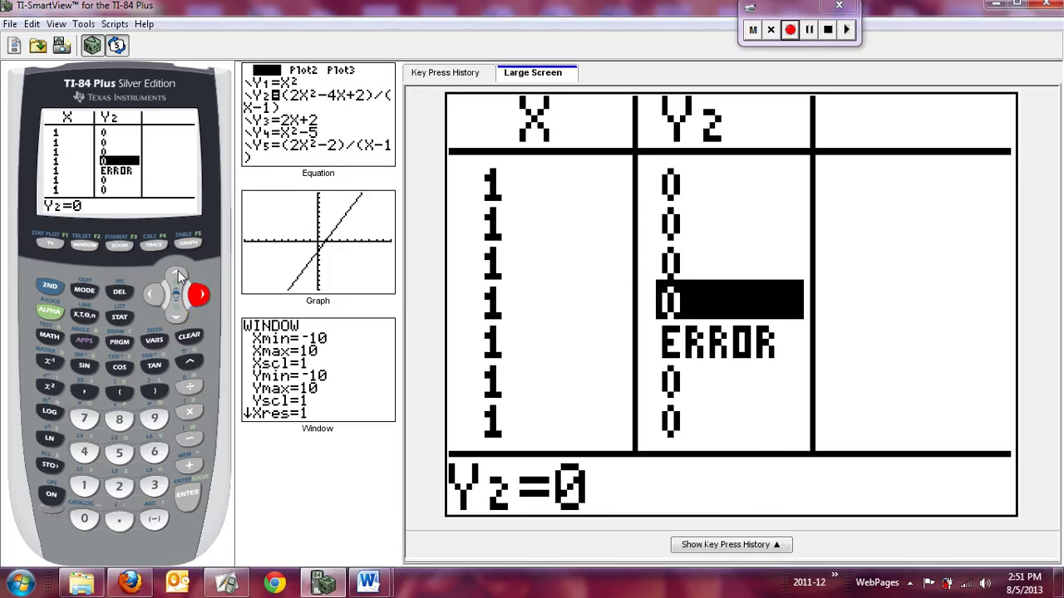
pyautogui.click(185, 277)
pyautogui.click(185, 278)
pyautogui.click(185, 277)
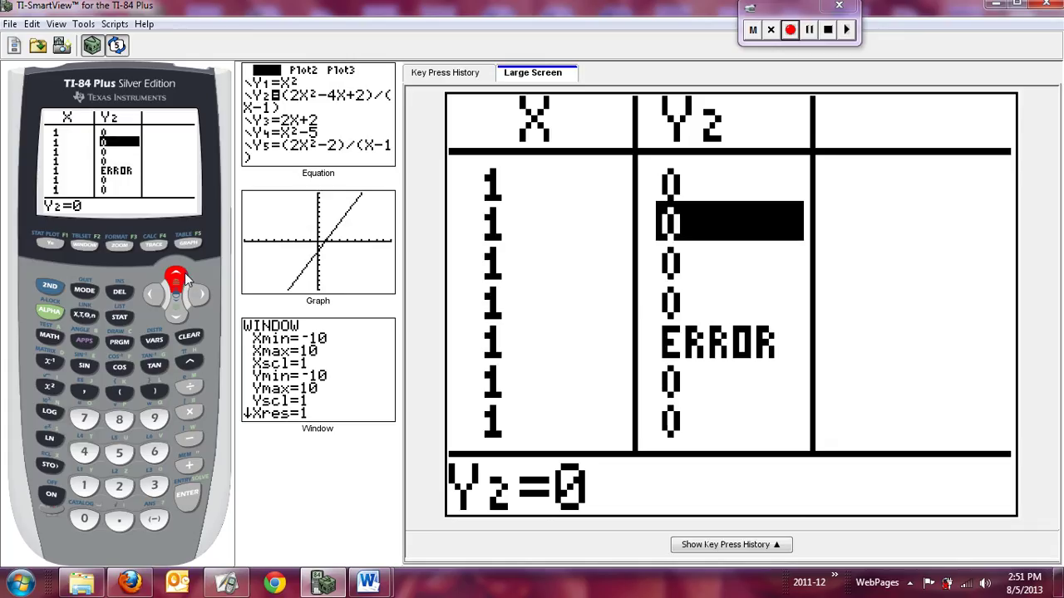
pyautogui.click(177, 281)
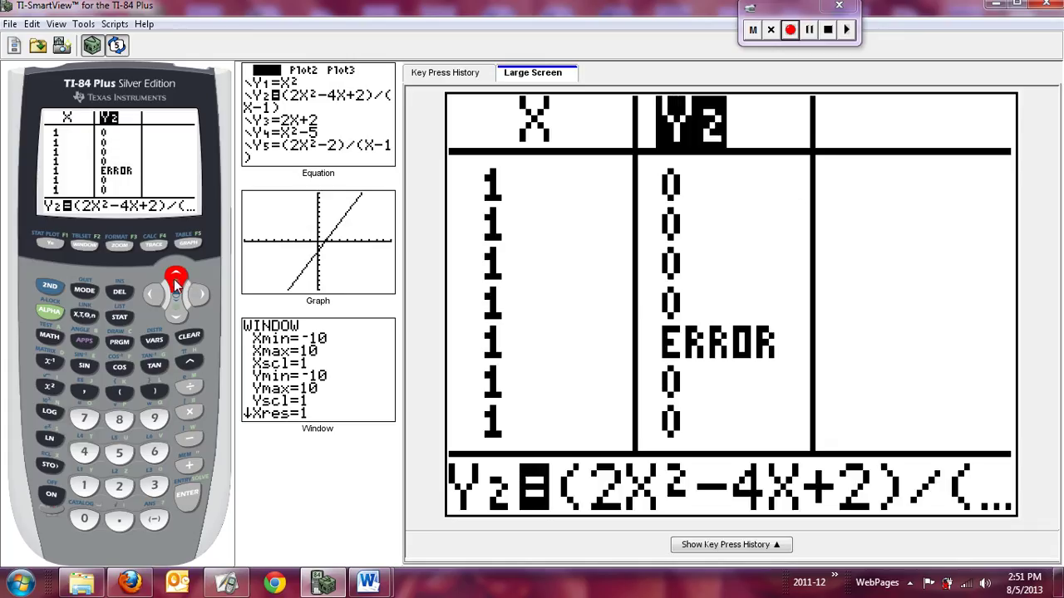
pyautogui.click(177, 315)
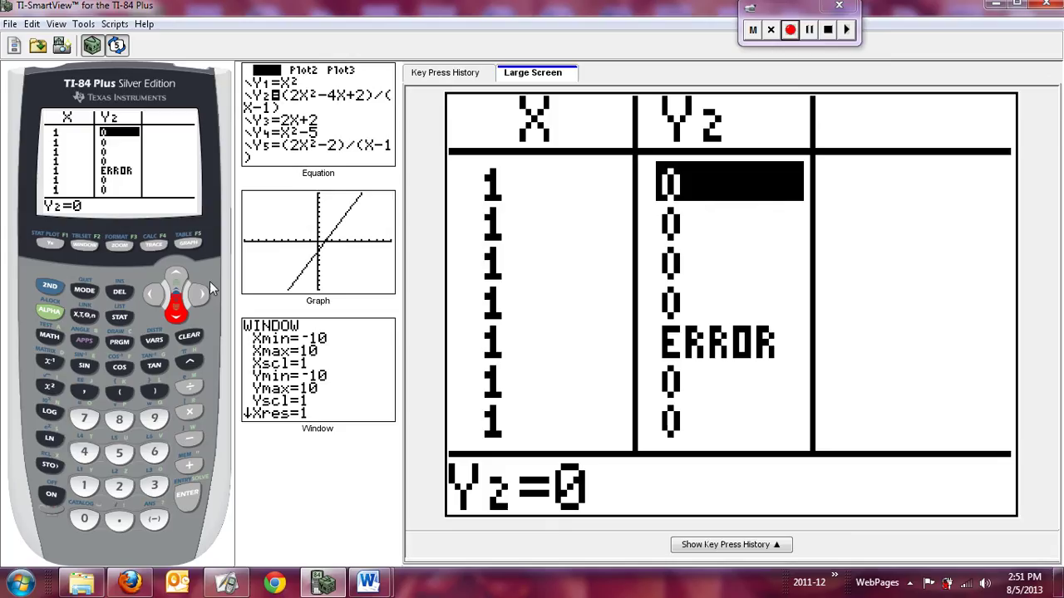
# Extend the table further back below X=1 to find nonzero Y2 values and read the topmost Y2 entry at full precision.
pyautogui.click(153, 295)
pyautogui.moveTo(173, 273); pyautogui.dragTo(171, 277)
pyautogui.press('Up')
pyautogui.press('Right')
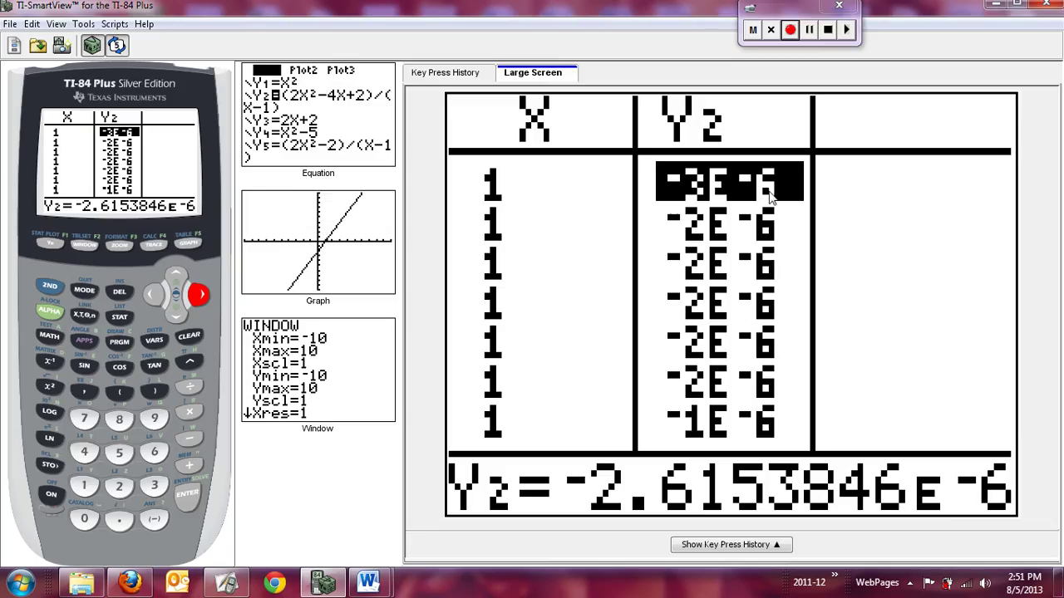
# Step forward through the Y2 column toward 1, comparing the full-precision values, and finish on the X=1 entry.
pyautogui.click(174, 316)
pyautogui.click(174, 316)
pyautogui.click(175, 316)
pyautogui.click(174, 316)
pyautogui.click(174, 316)
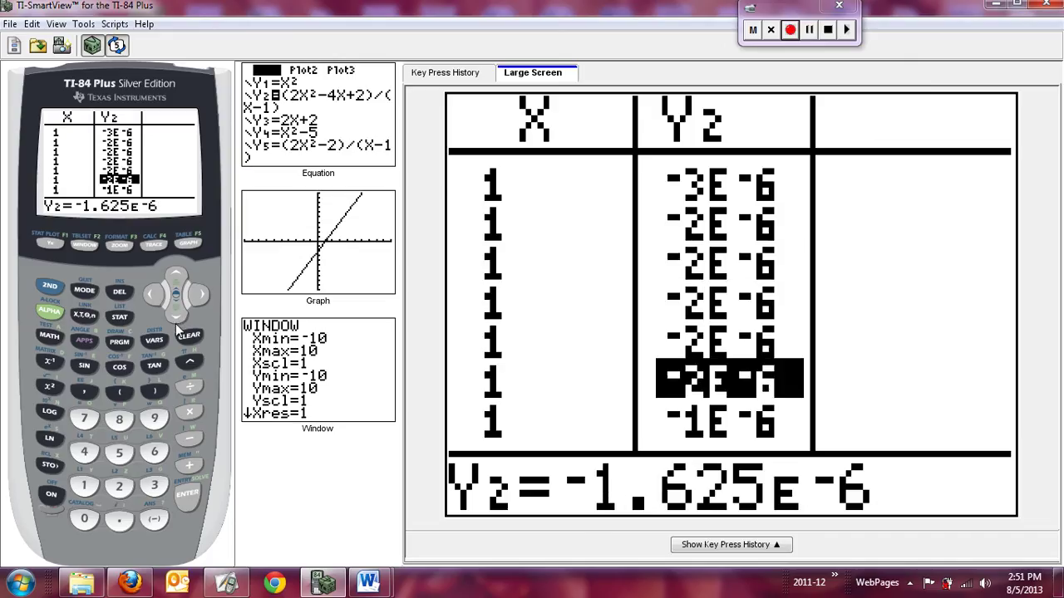
pyautogui.click(177, 327)
pyautogui.click(178, 329)
pyautogui.click(177, 326)
pyautogui.click(176, 315)
pyautogui.click(176, 316)
pyautogui.click(176, 316)
pyautogui.click(174, 327)
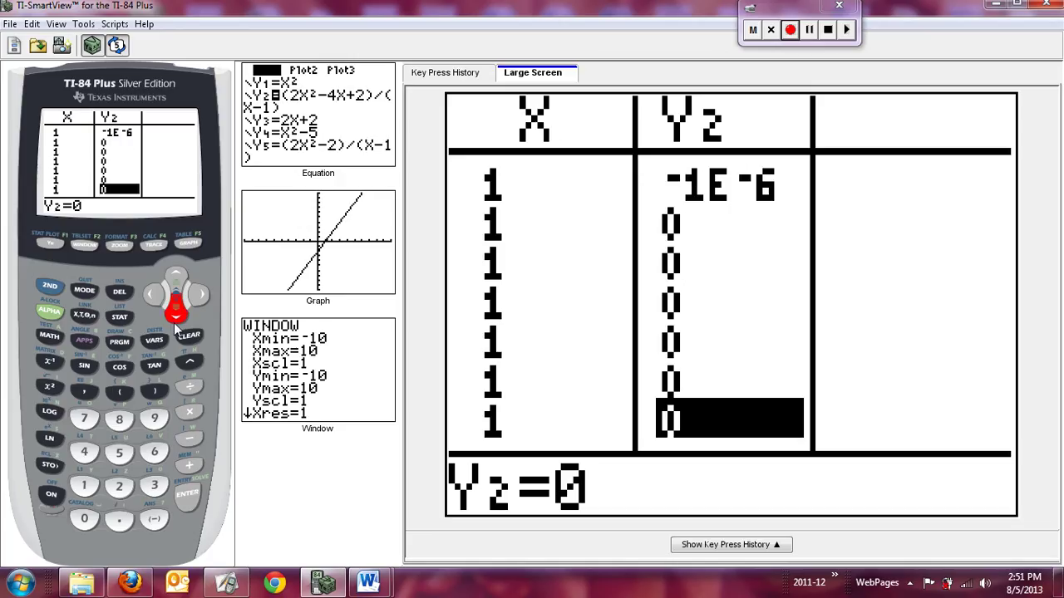
pyautogui.click(175, 327)
pyautogui.click(154, 294)
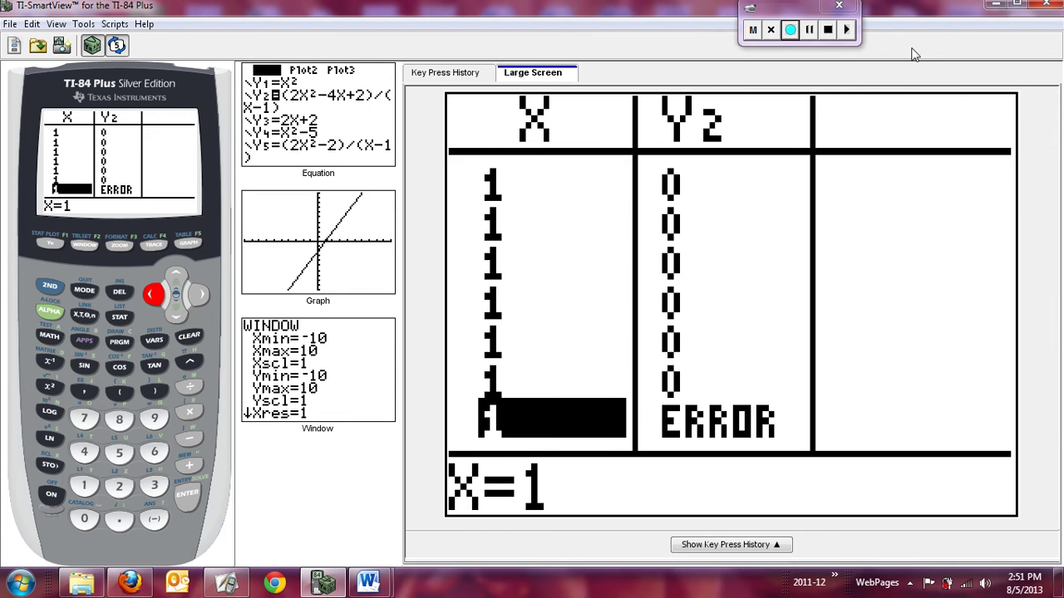
# Switch to the ActivInspire flipchart and write "As x→1 from left and from right then y→0" in blue below the g(1) note.
pyautogui.click(997, 7)
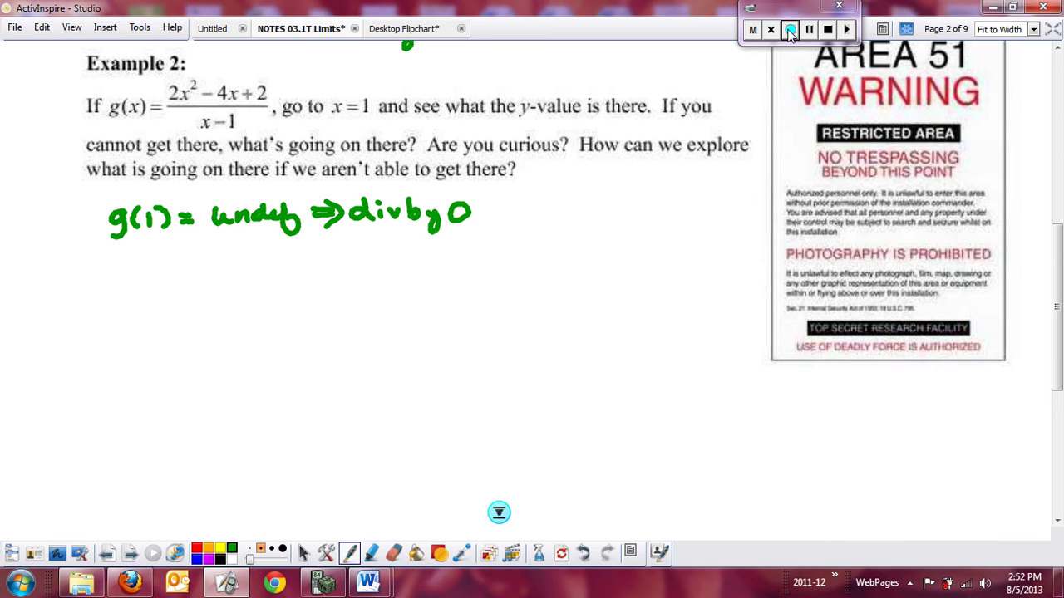
pyautogui.click(810, 30)
pyautogui.moveTo(100, 272)
pyautogui.mouseDown()
pyautogui.moveTo(104, 297)
pyautogui.moveTo(103, 278)
pyautogui.moveTo(115, 292)
pyautogui.moveTo(103, 293)
pyautogui.moveTo(170, 289)
pyautogui.moveTo(170, 278)
pyautogui.moveTo(182, 290)
pyautogui.moveTo(198, 277)
pyautogui.moveTo(246, 290)
pyautogui.moveTo(360, 280)
pyautogui.moveTo(381, 264)
pyautogui.moveTo(378, 278)
pyautogui.moveTo(685, 259)
pyautogui.mouseUp()
pyautogui.moveTo(156, 317)
pyautogui.mouseDown()
pyautogui.moveTo(185, 309)
pyautogui.moveTo(196, 325)
pyautogui.moveTo(243, 331)
pyautogui.moveTo(312, 334)
pyautogui.moveTo(353, 317)
pyautogui.moveTo(344, 332)
pyautogui.moveTo(383, 324)
pyautogui.mouseUp()
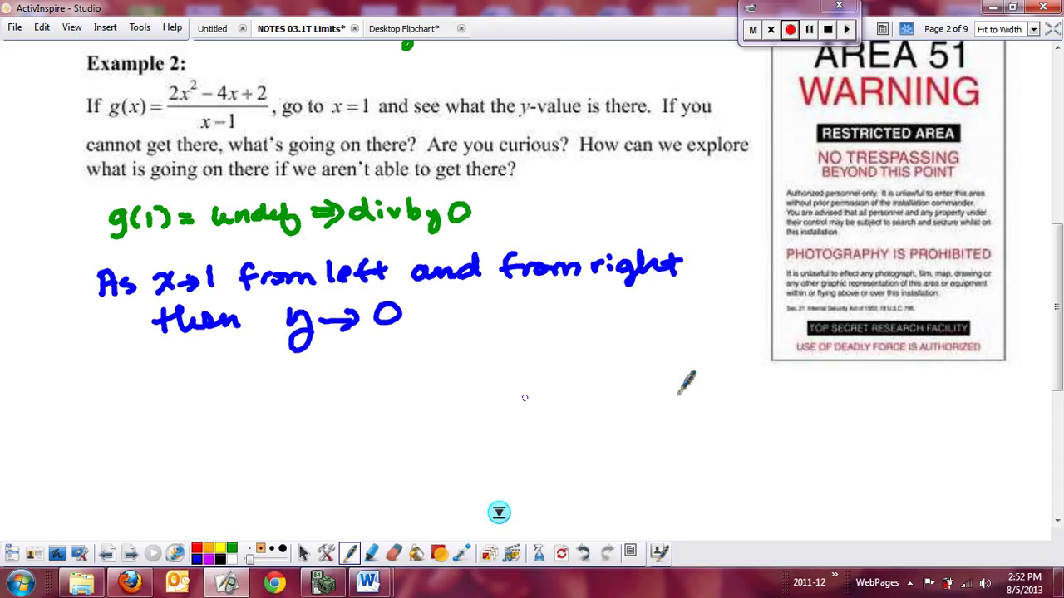
# Mark the sentence about the graph's interruption with a wavy blue underline beneath "removable" and a circle around "hole".
pyautogui.scroll(-3, 1057, 300)
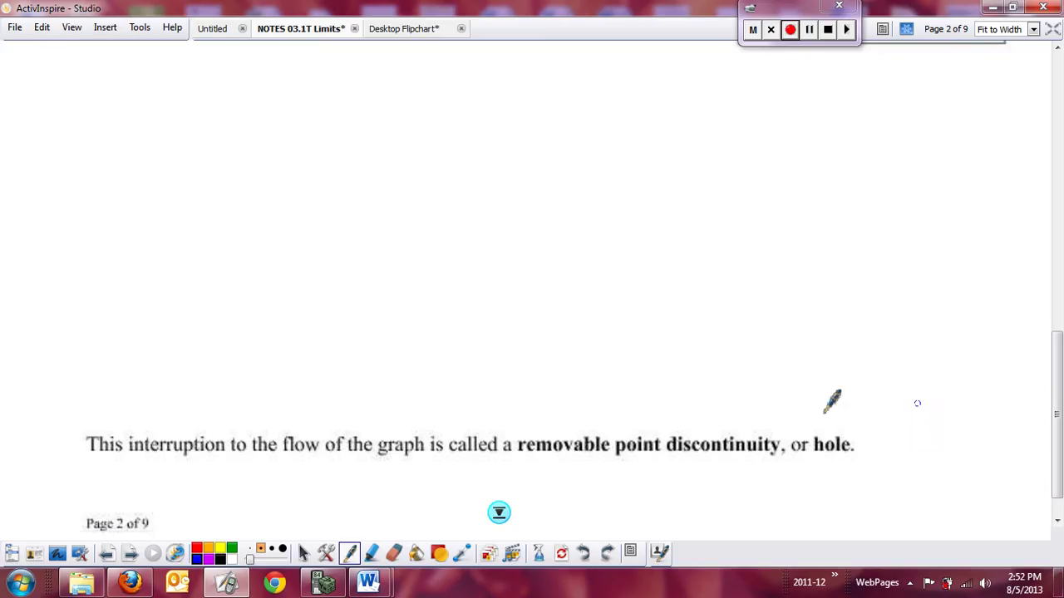
pyautogui.moveTo(524, 460); pyautogui.dragTo(608, 460)
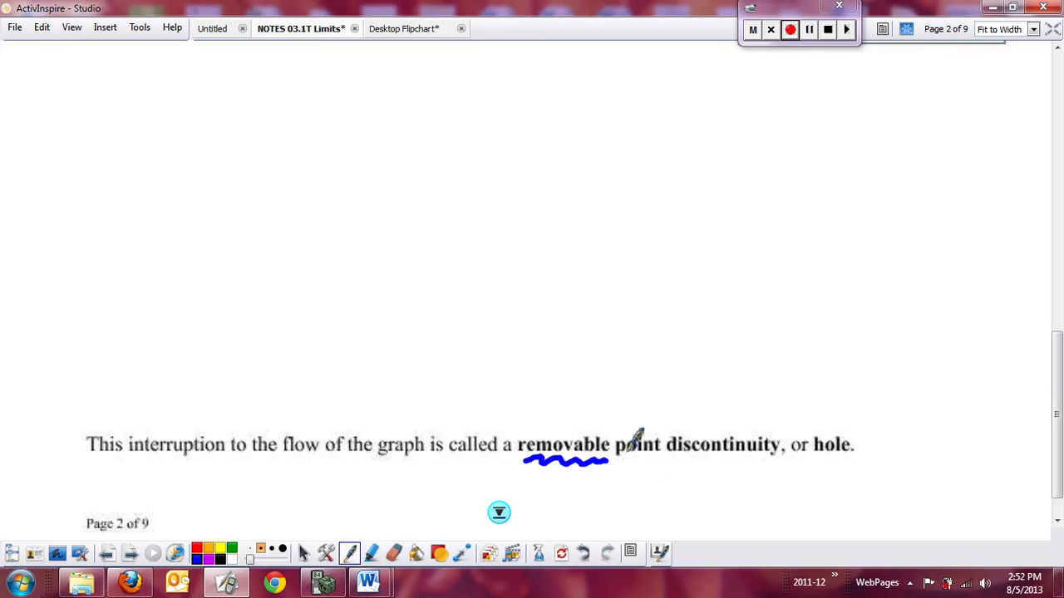
pyautogui.moveTo(851, 426)
pyautogui.mouseDown()
pyautogui.moveTo(814, 427)
pyautogui.moveTo(810, 456)
pyautogui.moveTo(865, 449)
pyautogui.moveTo(848, 425)
pyautogui.mouseUp()
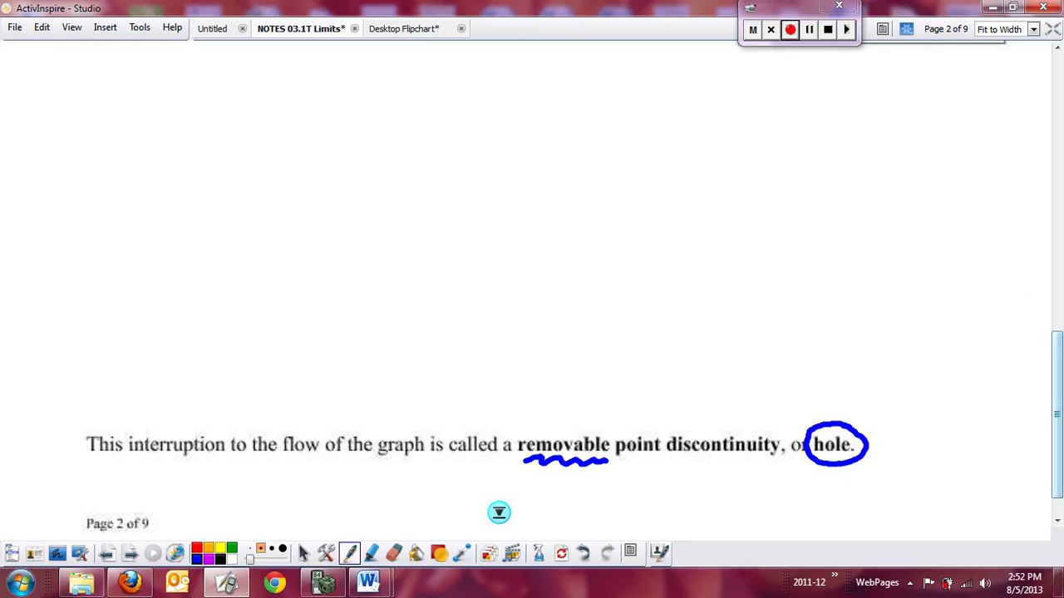
# Sketch blue vertical and horizontal coordinate axes in the blank space below the y→0 note.
pyautogui.scroll(5, 1058, 398)
pyautogui.moveTo(388, 252); pyautogui.dragTo(383, 477)
pyautogui.moveTo(230, 362); pyautogui.dragTo(562, 364)
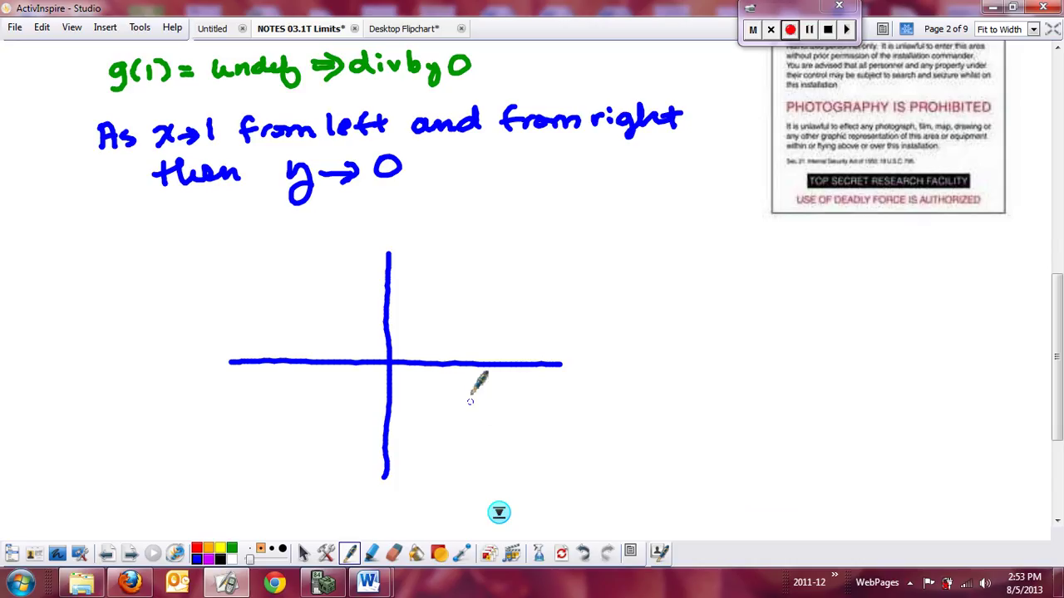
# Mark x=1 on the horizontal axis and sketch g in green as a rising line with an open circle there and arrows at both ends.
pyautogui.moveTo(416, 352)
pyautogui.mouseDown()
pyautogui.moveTo(416, 371)
pyautogui.moveTo(435, 357)
pyautogui.moveTo(428, 350)
pyautogui.mouseUp()
pyautogui.moveTo(378, 383)
pyautogui.mouseDown()
pyautogui.moveTo(397, 381)
pyautogui.moveTo(402, 401)
pyautogui.moveTo(324, 497)
pyautogui.moveTo(341, 491)
pyautogui.mouseUp()
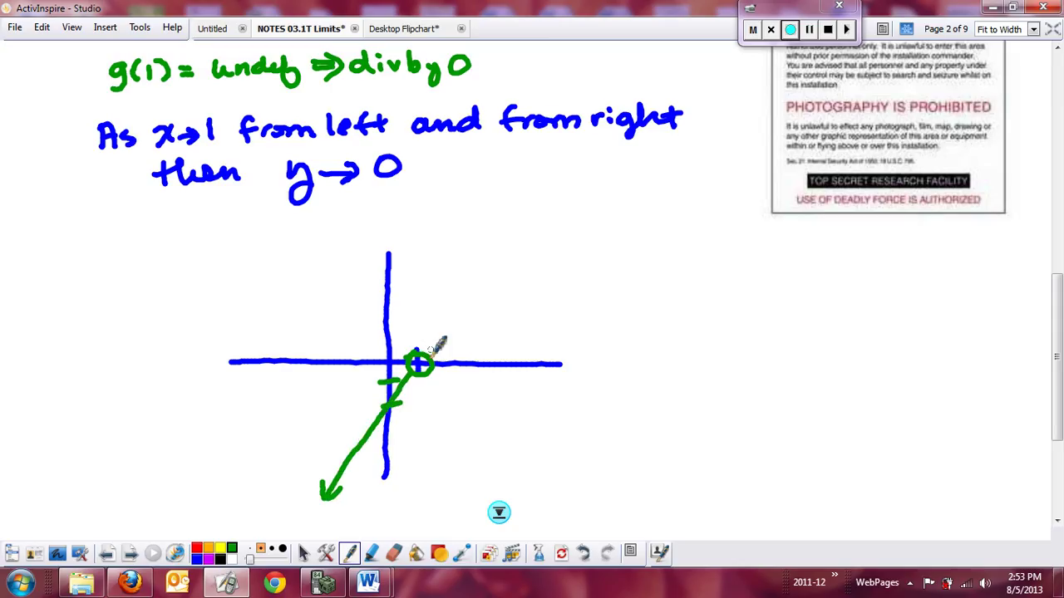
pyautogui.moveTo(426, 354); pyautogui.dragTo(513, 218)
pyautogui.moveTo(516, 241)
pyautogui.mouseDown()
pyautogui.moveTo(518, 214)
pyautogui.moveTo(492, 223)
pyautogui.mouseUp()
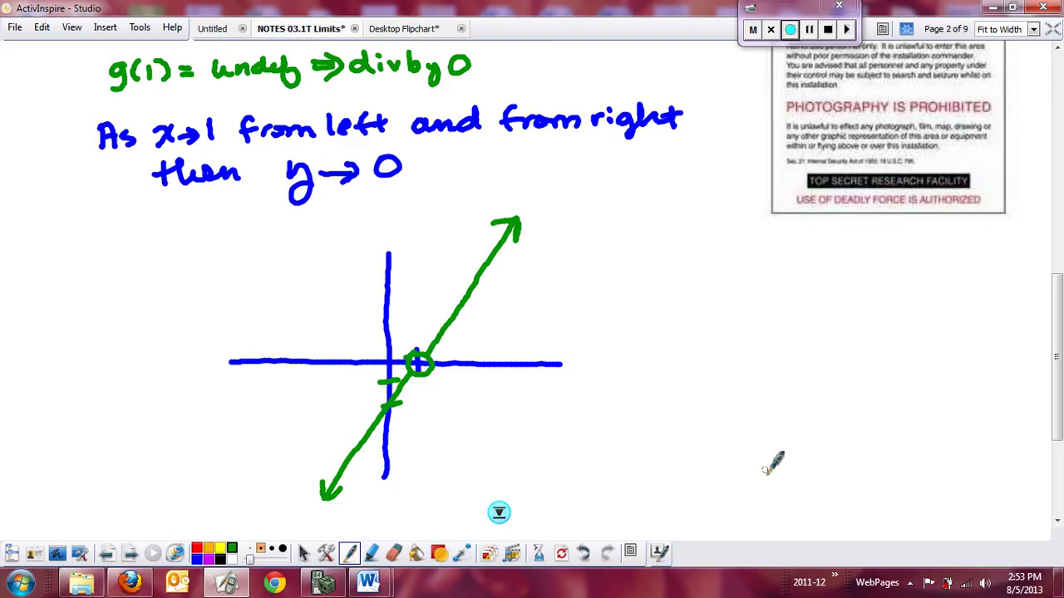
# Switch to TI-SmartView and extend the table past 1 to X=1.0000003 to inspect Y2 to the right of 1.
pyautogui.click(324, 584)
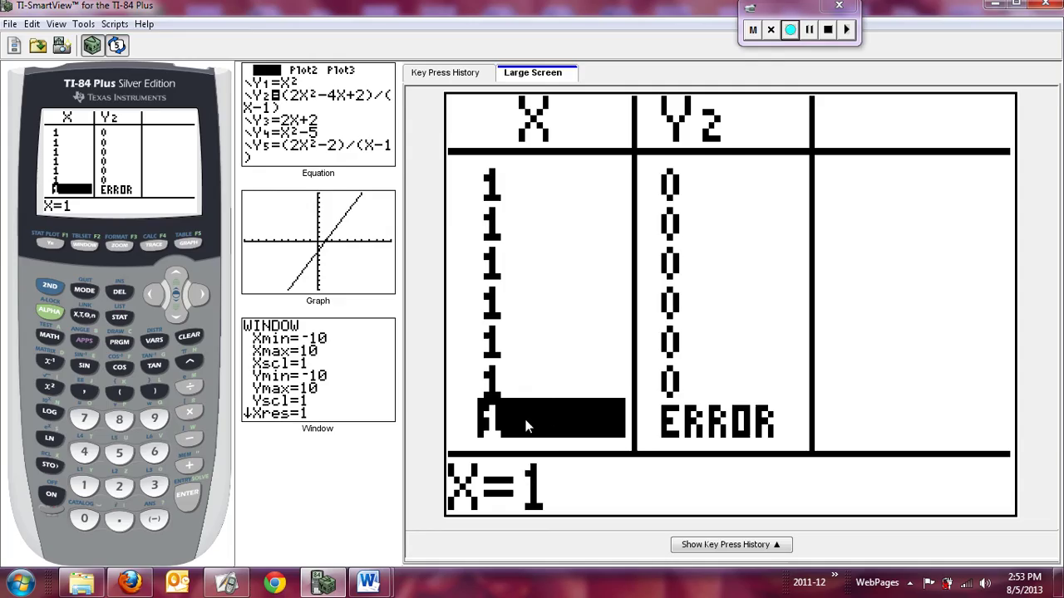
pyautogui.click(176, 312)
pyautogui.click(174, 313)
pyautogui.press('Down')
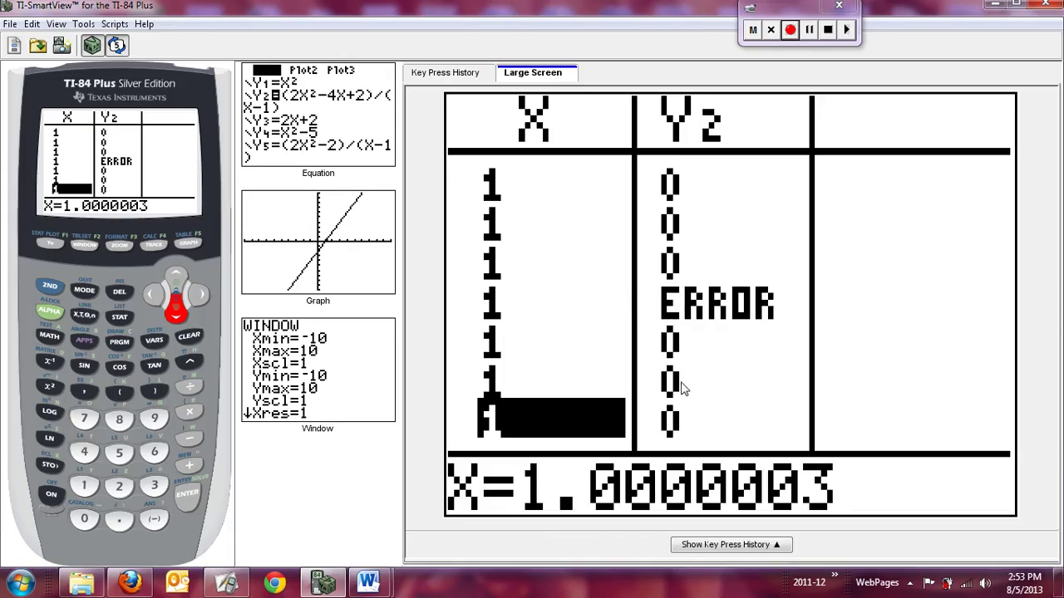
# Change the table increment ΔTbl to 1E-4 in the table setup.
pyautogui.click(50, 287)
pyautogui.click(84, 245)
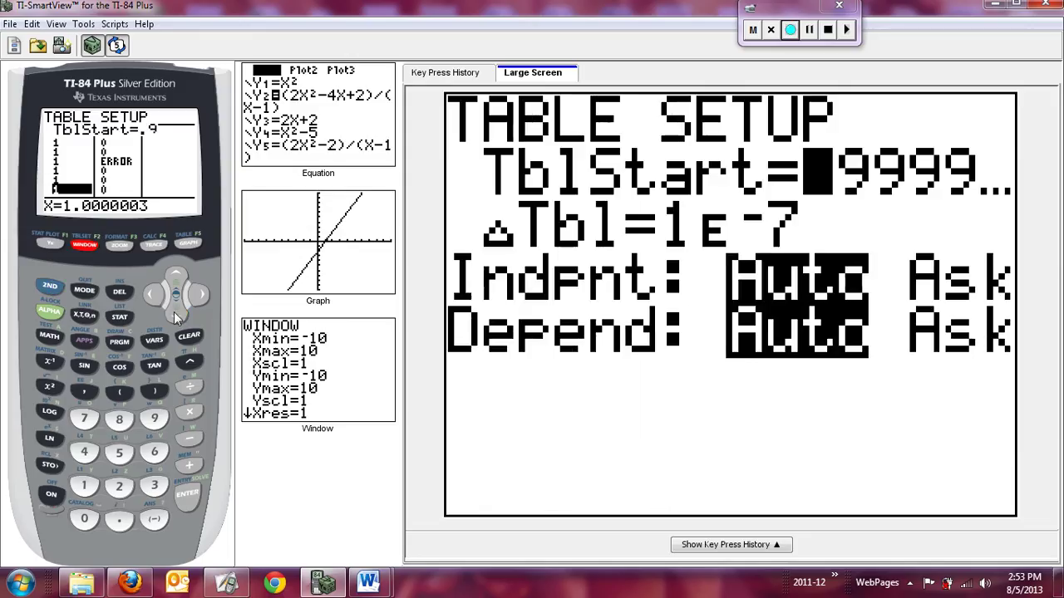
pyautogui.click(175, 314)
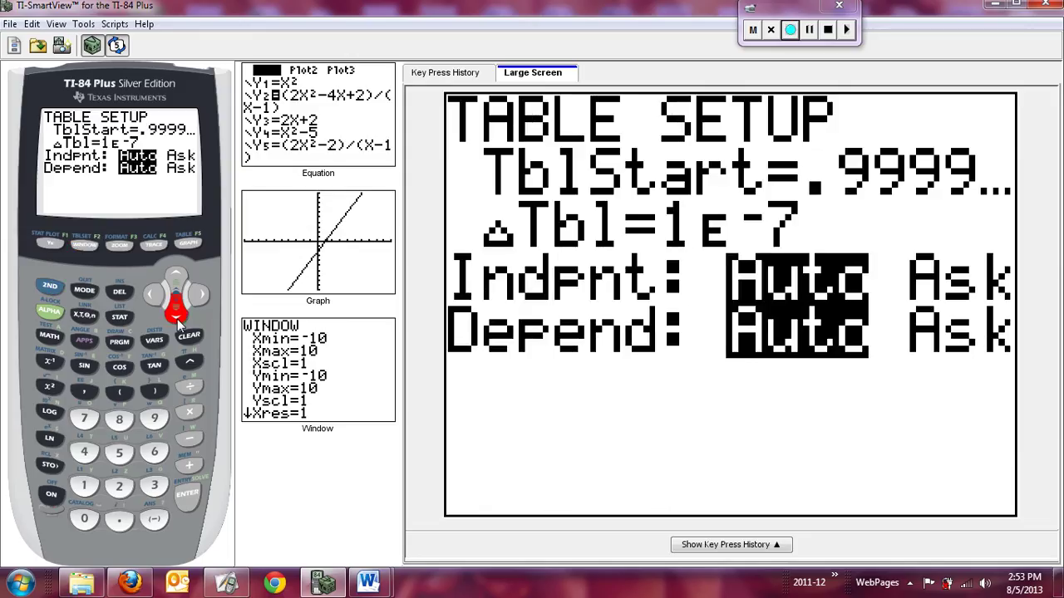
pyautogui.click(200, 297)
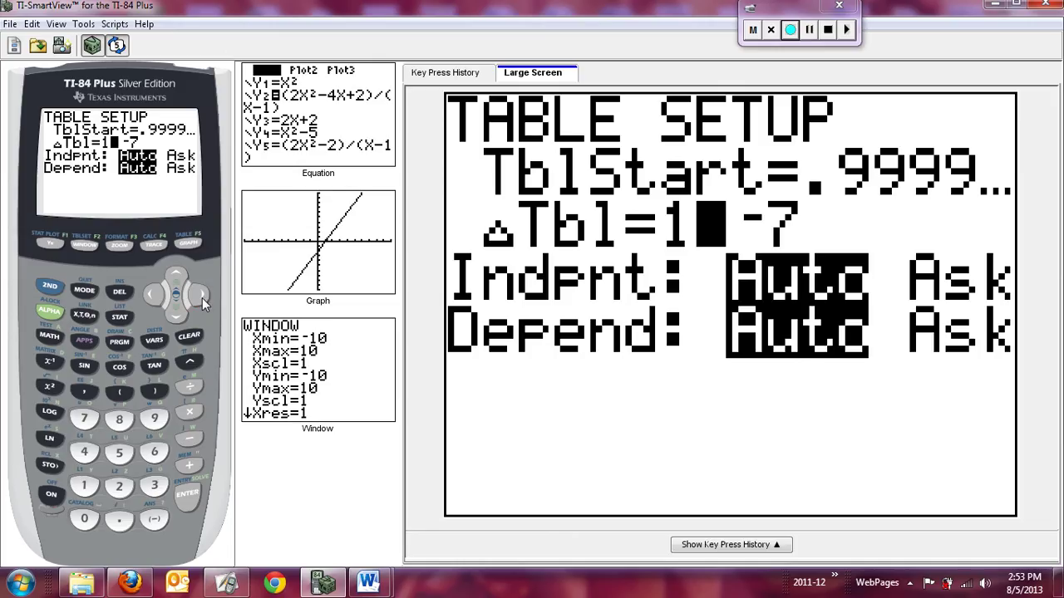
pyautogui.click(199, 297)
pyautogui.click(199, 297)
pyautogui.click(86, 453)
# Display the table with the new increment and extend it back to X=.9998 to compare Y2 on both sides of 1.
pyautogui.click(191, 243)
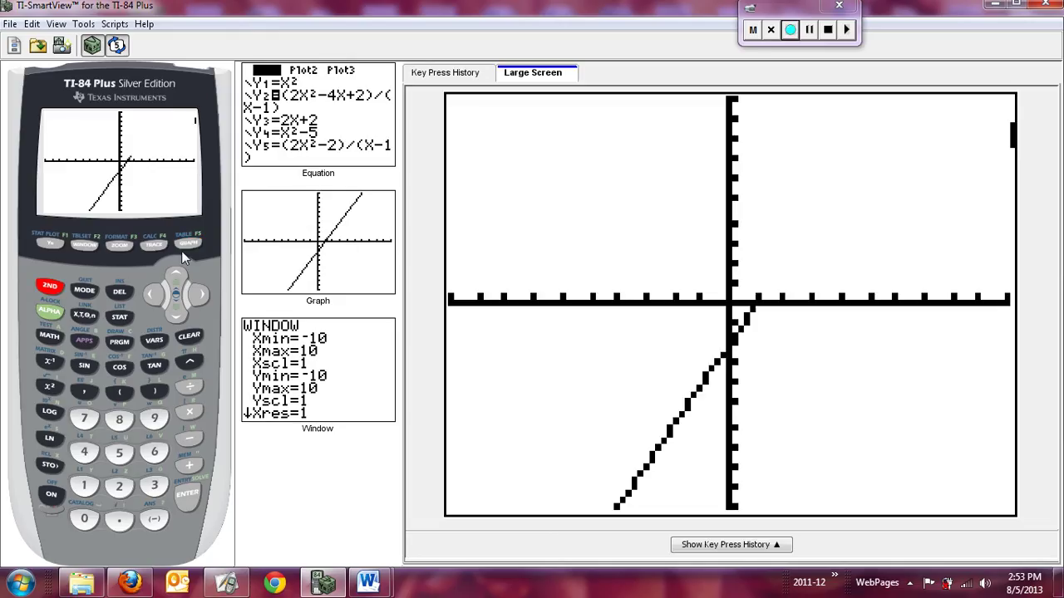
pyautogui.click(50, 286)
pyautogui.click(187, 243)
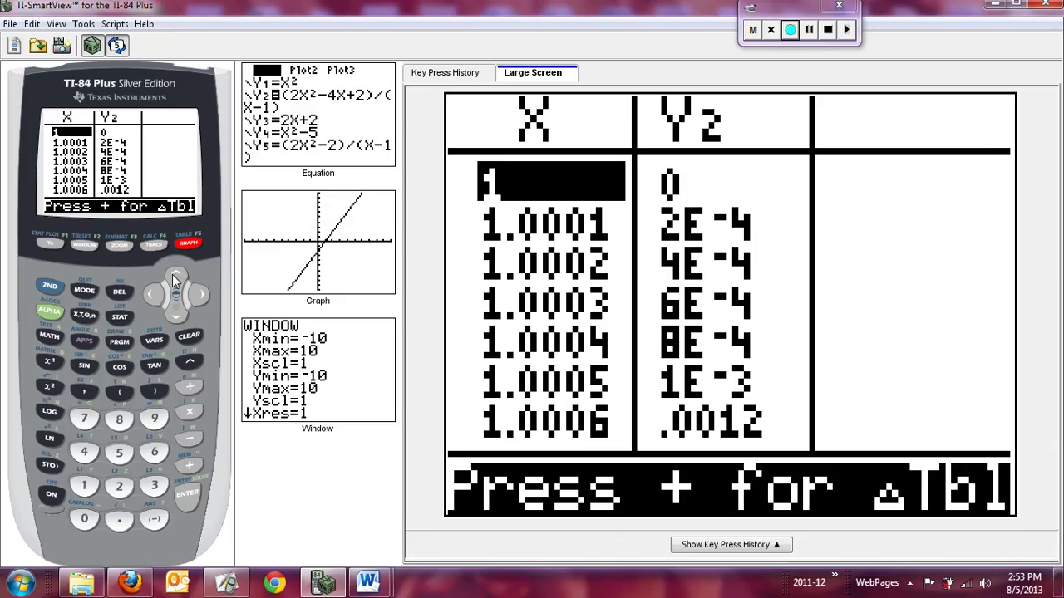
pyautogui.click(176, 277)
pyautogui.click(178, 279)
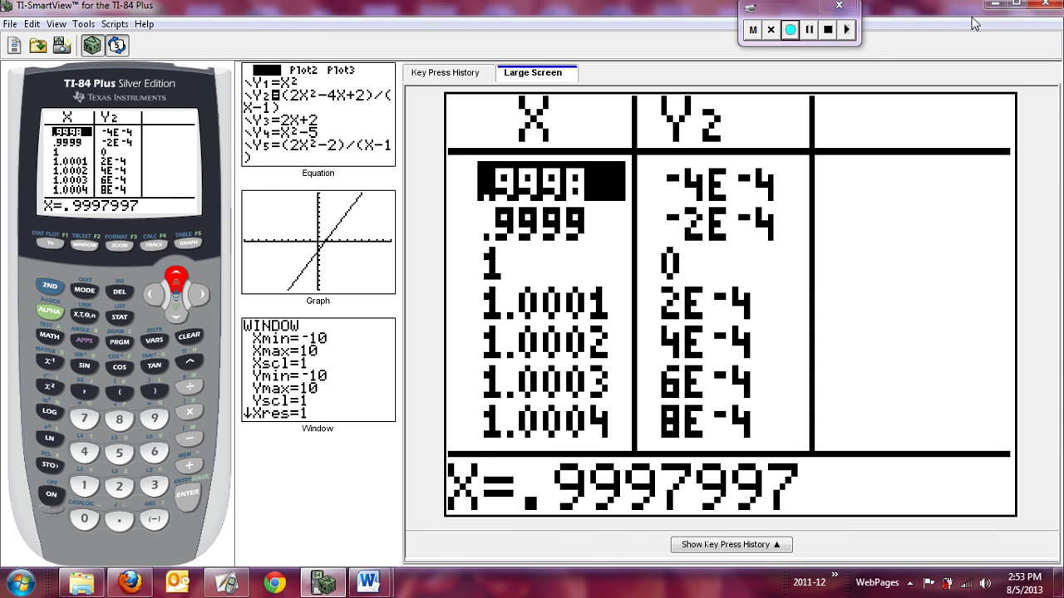
# Return to the ActivInspire flipchart, preview page 3, and review the hole statement and Example 2 work on page 2.
pyautogui.click(994, 7)
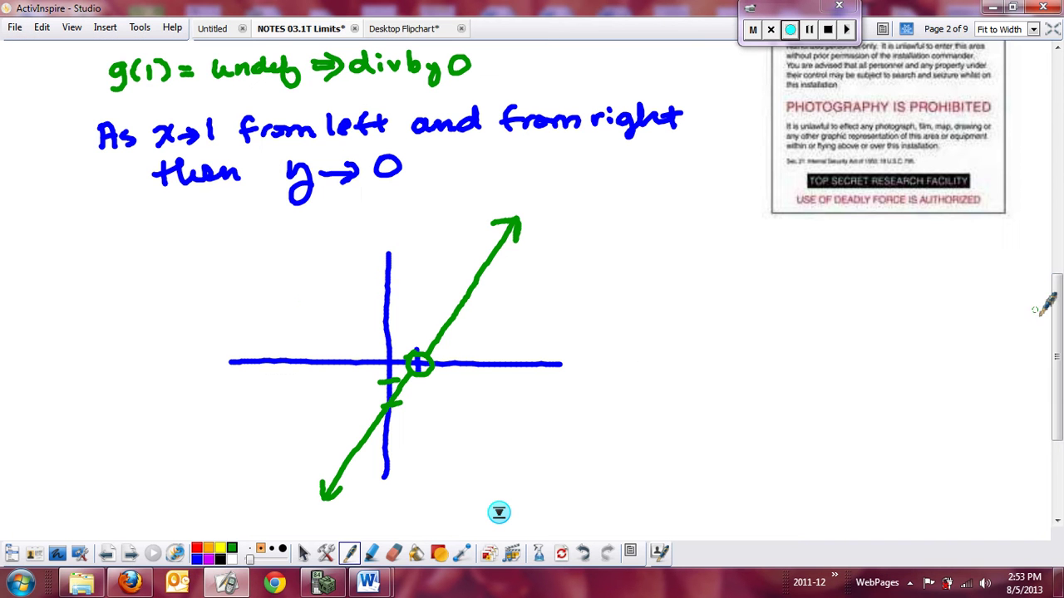
pyautogui.moveTo(1058, 306); pyautogui.dragTo(1050, 377)
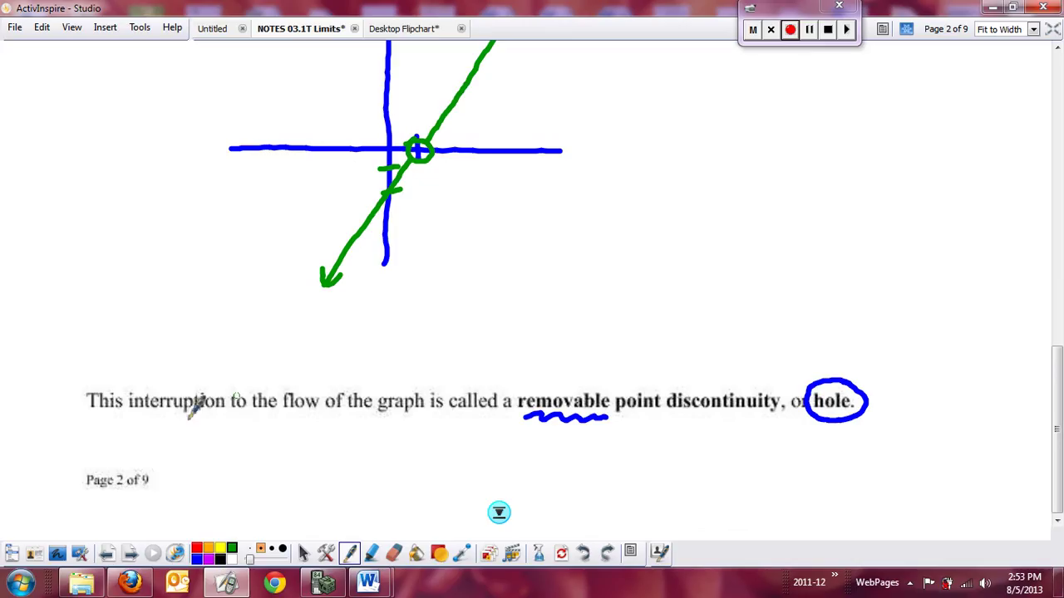
pyautogui.click(130, 550)
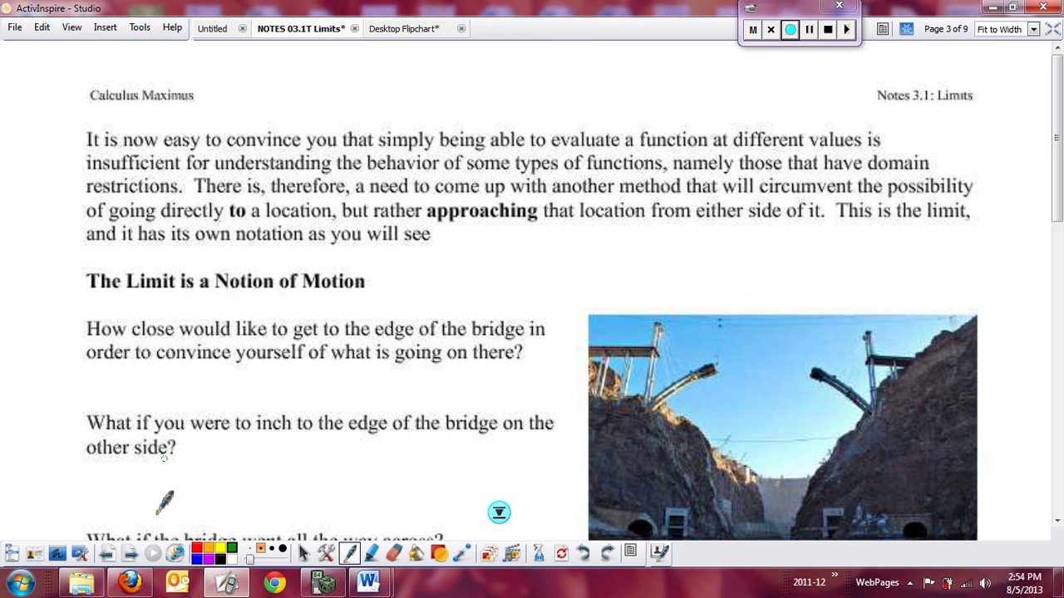
pyautogui.click(107, 550)
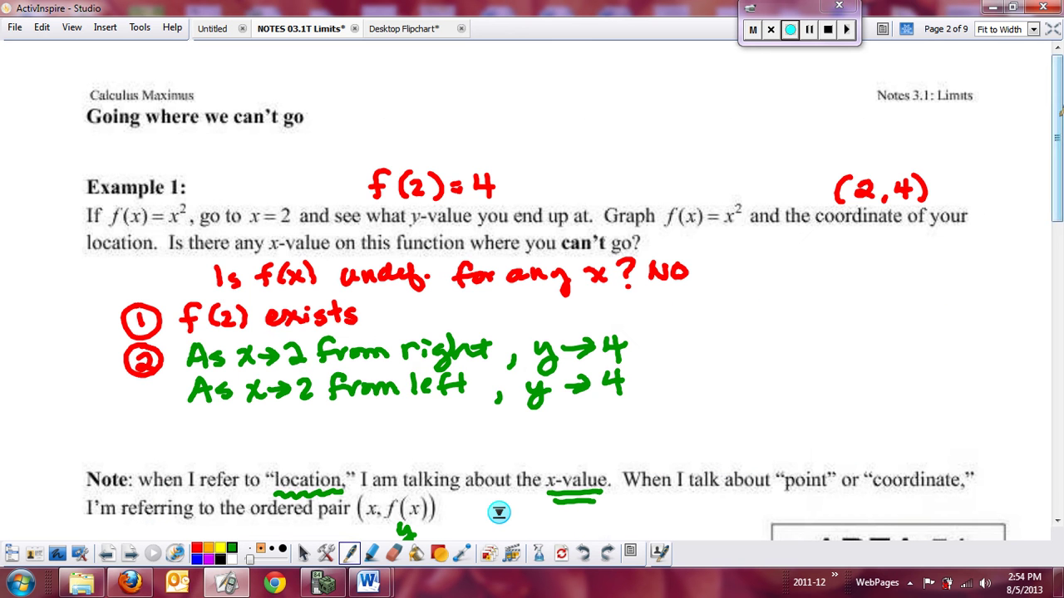
pyautogui.scroll(-3, 1054, 212)
pyautogui.moveTo(1049, 217); pyautogui.dragTo(995, 426)
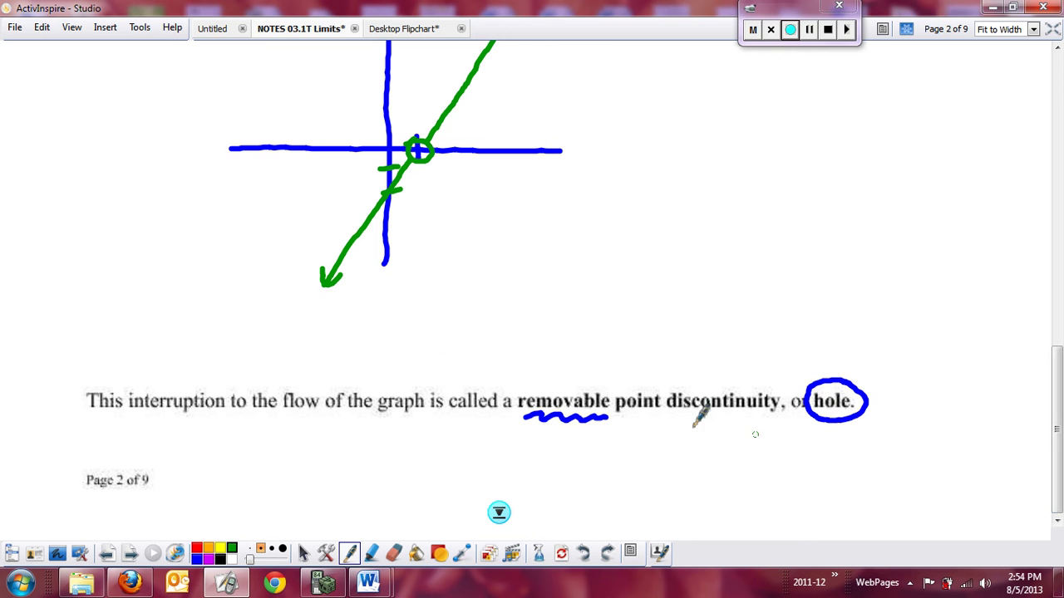
pyautogui.scroll(2, 1055, 387)
pyautogui.scroll(4, 1057, 333)
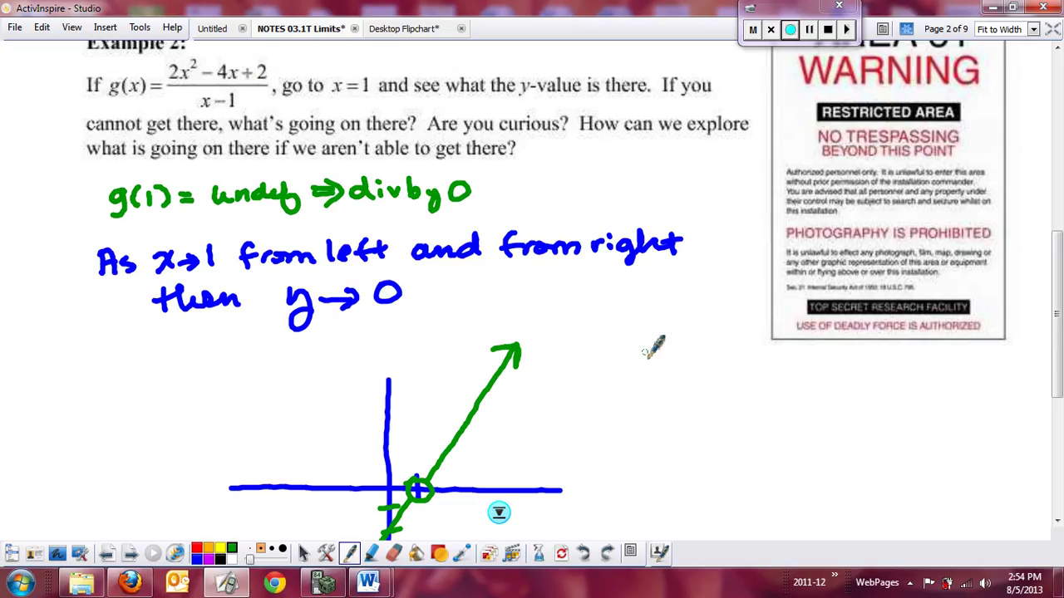
# Write the factored form g(x) = 2(x-1)²/(x-1) in green beside the Example 2 graph.
pyautogui.moveTo(652, 390)
pyautogui.mouseDown()
pyautogui.moveTo(643, 433)
pyautogui.moveTo(675, 407)
pyautogui.moveTo(710, 416)
pyautogui.moveTo(783, 399)
pyautogui.mouseUp()
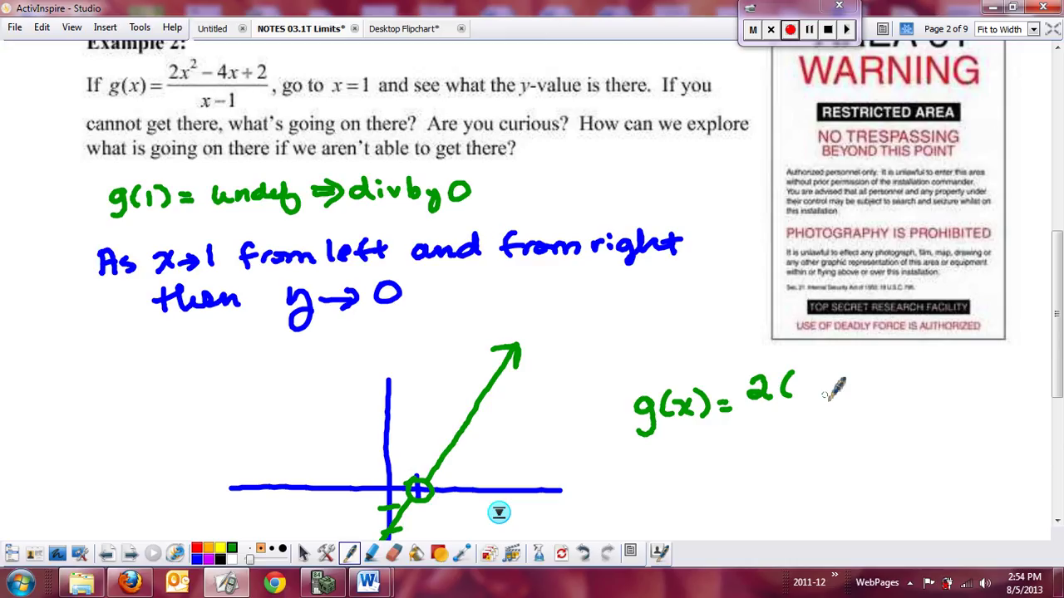
pyautogui.moveTo(806, 380)
pyautogui.mouseDown()
pyautogui.moveTo(847, 380)
pyautogui.moveTo(865, 395)
pyautogui.moveTo(891, 366)
pyautogui.mouseUp()
pyautogui.moveTo(771, 407); pyautogui.dragTo(859, 403)
pyautogui.moveTo(794, 414)
pyautogui.mouseDown()
pyautogui.moveTo(814, 432)
pyautogui.moveTo(830, 421)
pyautogui.moveTo(837, 432)
pyautogui.mouseUp()
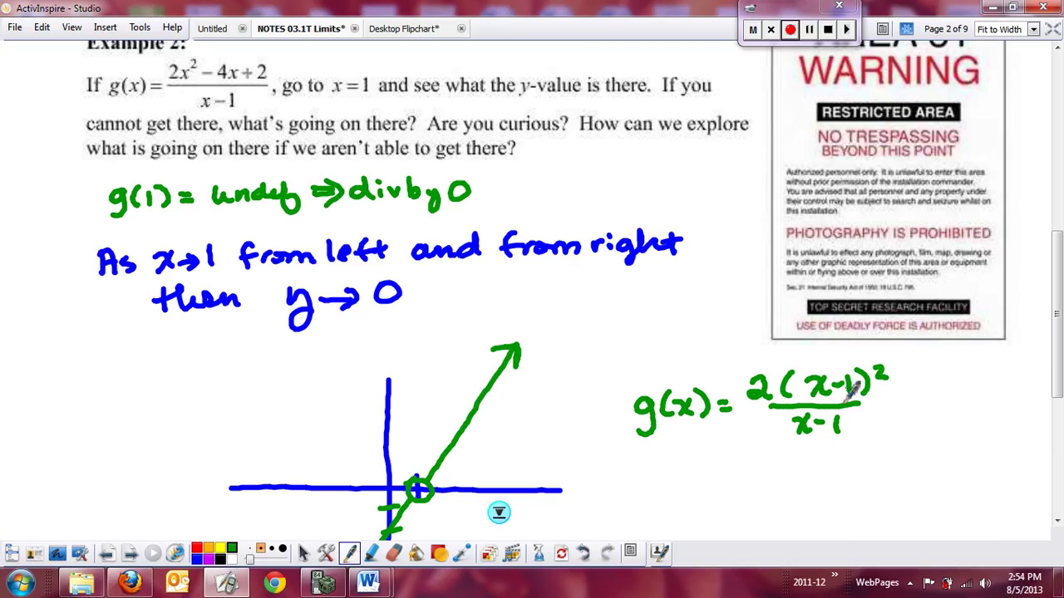
# Write the simplification of g(x) beneath the factored form as = 2(x-1) and = 2x-2 in green.
pyautogui.moveTo(720, 469); pyautogui.dragTo(735, 478)
pyautogui.moveTo(1056, 313); pyautogui.dragTo(1057, 347)
pyautogui.moveTo(759, 371)
pyautogui.mouseDown()
pyautogui.moveTo(769, 386)
pyautogui.moveTo(793, 375)
pyautogui.moveTo(866, 382)
pyautogui.mouseUp()
pyautogui.moveTo(737, 420); pyautogui.dragTo(760, 419)
pyautogui.moveTo(737, 433); pyautogui.dragTo(761, 431)
pyautogui.moveTo(773, 417)
pyautogui.mouseDown()
pyautogui.moveTo(825, 438)
pyautogui.moveTo(808, 439)
pyautogui.mouseUp()
pyautogui.moveTo(831, 428); pyautogui.dragTo(841, 428)
pyautogui.moveTo(844, 417); pyautogui.dragTo(860, 438)
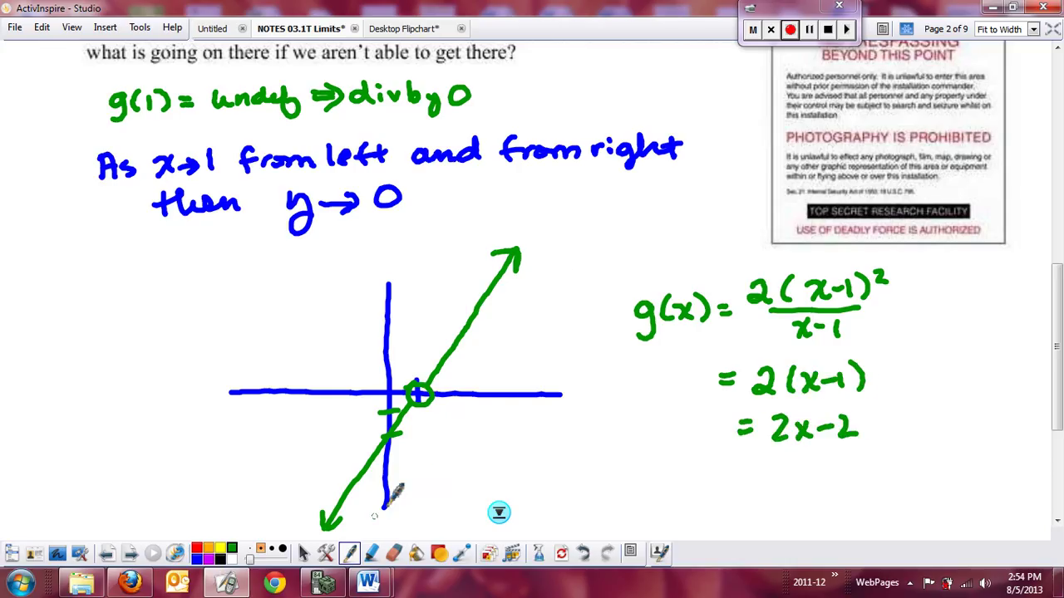
# Write "where x ≠ 1" in red after 2x-2 and circle the hole on the graph in red.
pyautogui.click(198, 550)
pyautogui.moveTo(877, 420)
pyautogui.mouseDown()
pyautogui.moveTo(914, 433)
pyautogui.moveTo(967, 410)
pyautogui.mouseUp()
pyautogui.moveTo(889, 435)
pyautogui.mouseDown()
pyautogui.moveTo(929, 455)
pyautogui.moveTo(941, 440)
pyautogui.moveTo(957, 459)
pyautogui.mouseUp()
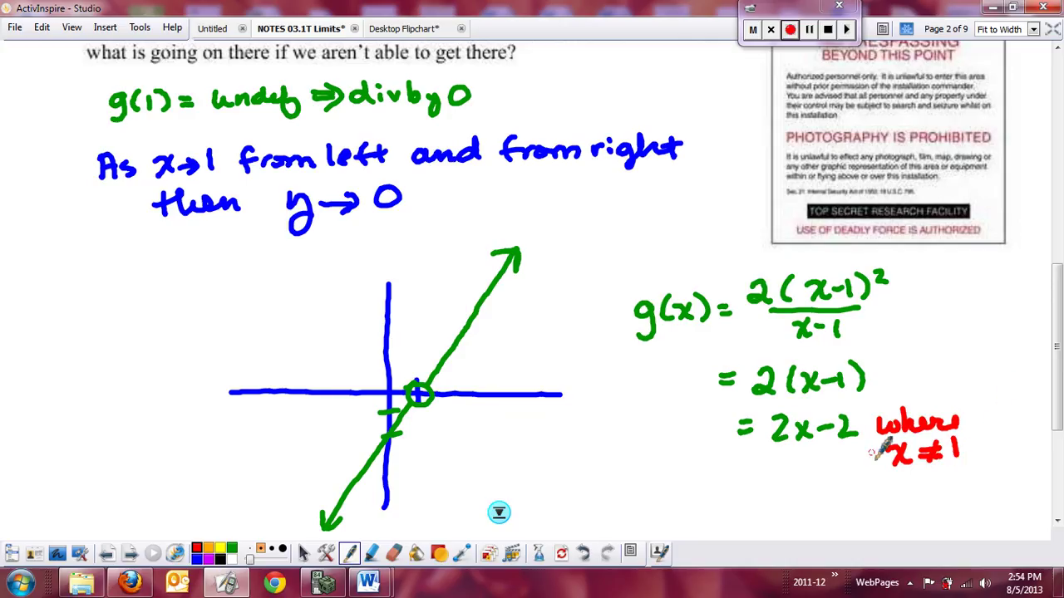
pyautogui.moveTo(440, 387)
pyautogui.mouseDown()
pyautogui.moveTo(422, 387)
pyautogui.moveTo(435, 380)
pyautogui.mouseUp()
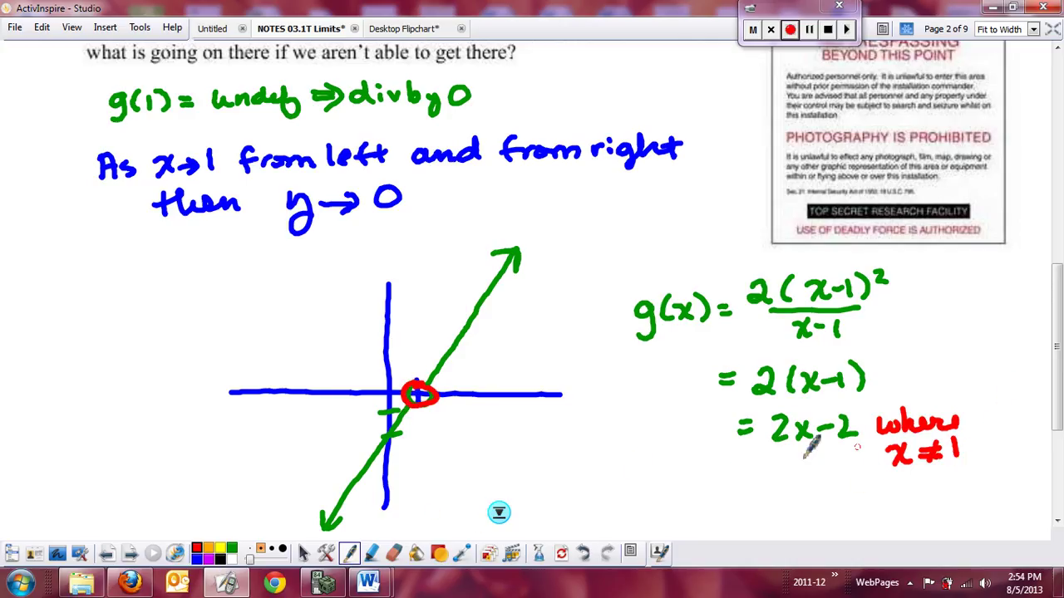
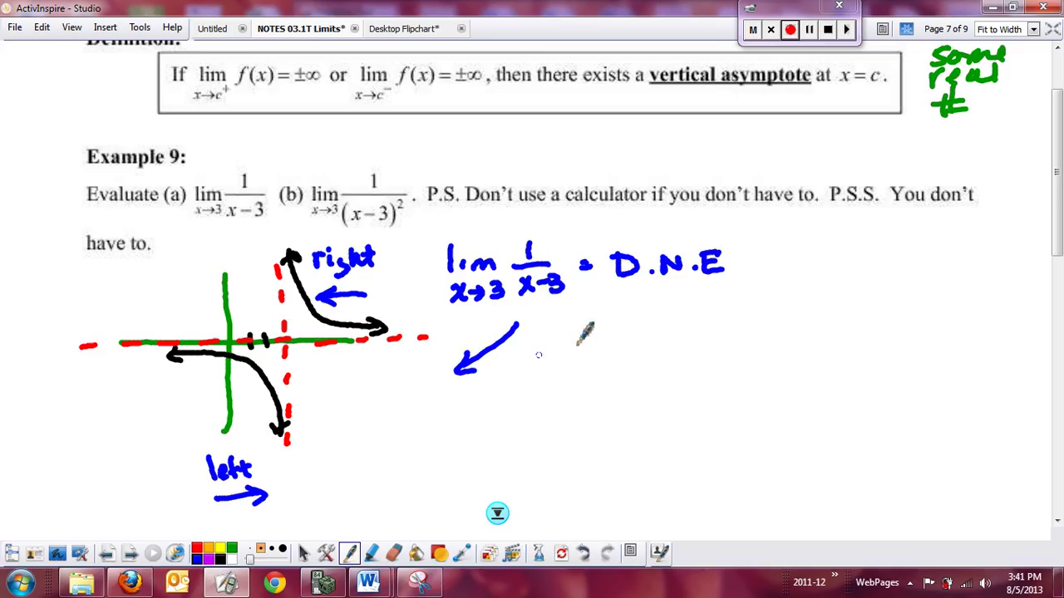
# Draw the second branching arrow under the Example 9(a) limit and write lim x→3⁻ f(x) = -∞ under the first arrow.
pyautogui.moveTo(581, 316); pyautogui.dragTo(631, 361)
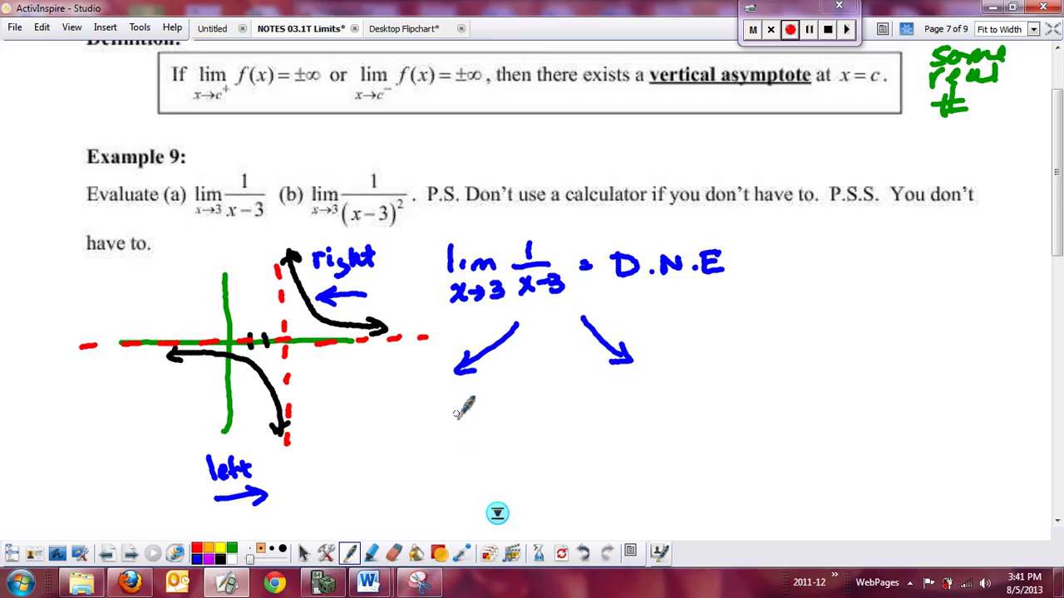
pyautogui.moveTo(359, 384); pyautogui.dragTo(360, 409)
pyautogui.moveTo(371, 394)
pyautogui.mouseDown()
pyautogui.moveTo(403, 401)
pyautogui.moveTo(403, 415)
pyautogui.moveTo(360, 432)
pyautogui.moveTo(385, 442)
pyautogui.moveTo(407, 423)
pyautogui.moveTo(409, 435)
pyautogui.moveTo(447, 407)
pyautogui.mouseUp()
pyautogui.moveTo(462, 398); pyautogui.dragTo(480, 421)
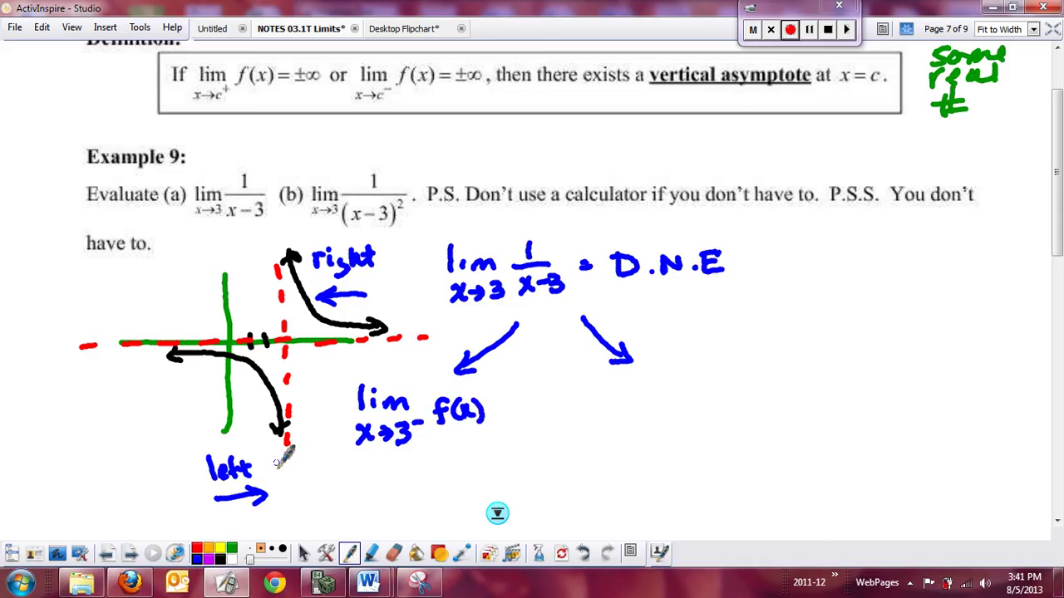
pyautogui.moveTo(496, 408); pyautogui.dragTo(508, 406)
pyautogui.moveTo(496, 415); pyautogui.dragTo(577, 410)
# Write the right-hand limit lim x→3⁺ f(x) = ∞ in blue under the second arrow.
pyautogui.moveTo(626, 384); pyautogui.dragTo(625, 408)
pyautogui.moveTo(636, 396)
pyautogui.mouseDown()
pyautogui.moveTo(659, 422)
pyautogui.moveTo(630, 429)
pyautogui.moveTo(636, 437)
pyautogui.moveTo(654, 416)
pyautogui.moveTo(668, 439)
pyautogui.mouseUp()
pyautogui.moveTo(678, 426); pyautogui.dragTo(689, 424)
pyautogui.moveTo(683, 418)
pyautogui.mouseDown()
pyautogui.moveTo(683, 432)
pyautogui.moveTo(694, 423)
pyautogui.mouseUp()
pyautogui.moveTo(688, 412); pyautogui.dragTo(740, 422)
pyautogui.moveTo(739, 401); pyautogui.dragTo(727, 424)
pyautogui.moveTo(746, 399)
pyautogui.mouseDown()
pyautogui.moveTo(748, 424)
pyautogui.moveTo(775, 407)
pyautogui.mouseUp()
pyautogui.moveTo(760, 416); pyautogui.dragTo(818, 410)
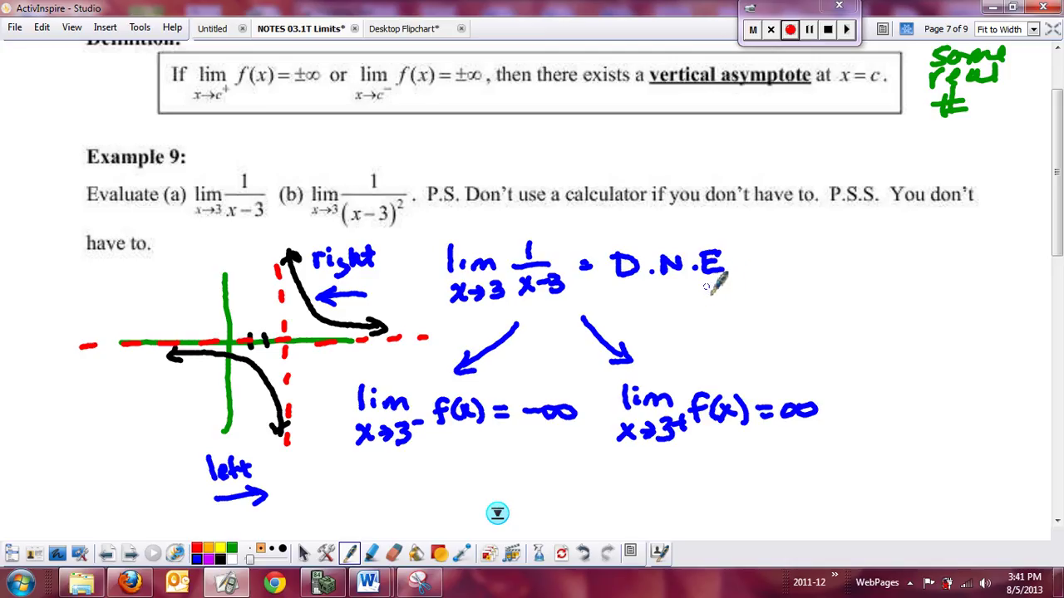
# Draw a pair of black coordinate axes below the first Example 9 graph for part (b).
pyautogui.moveTo(1057, 175); pyautogui.dragTo(1059, 210)
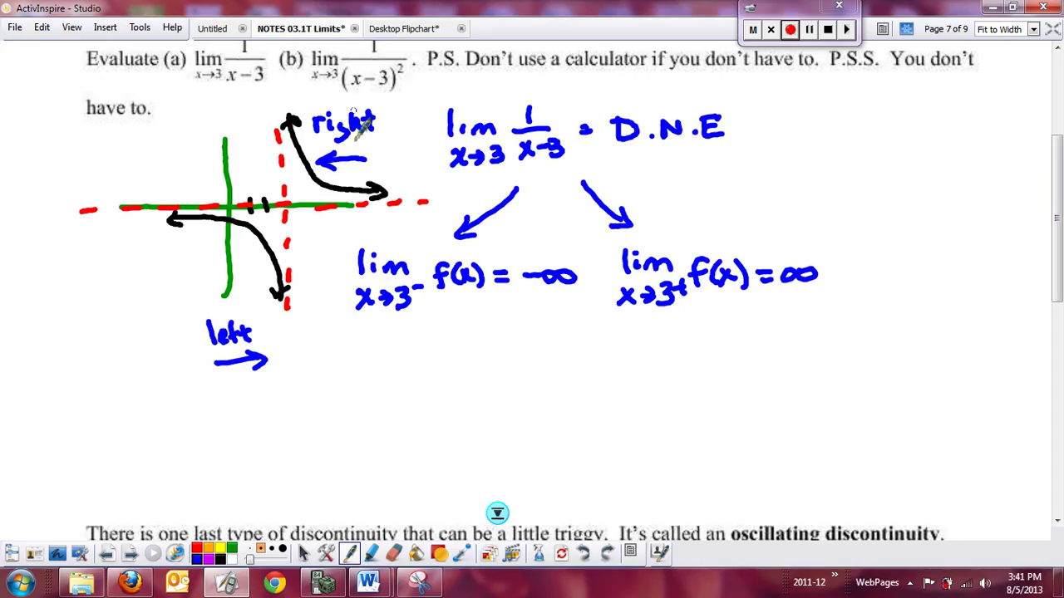
pyautogui.click(221, 558)
pyautogui.moveTo(234, 387); pyautogui.dragTo(243, 517)
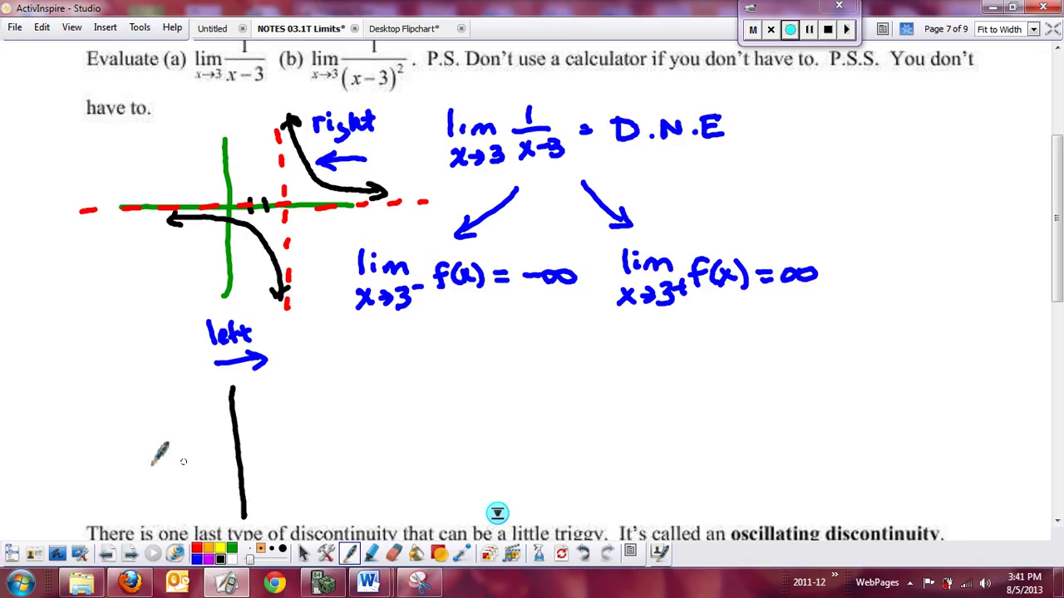
pyautogui.moveTo(117, 455); pyautogui.dragTo(381, 445)
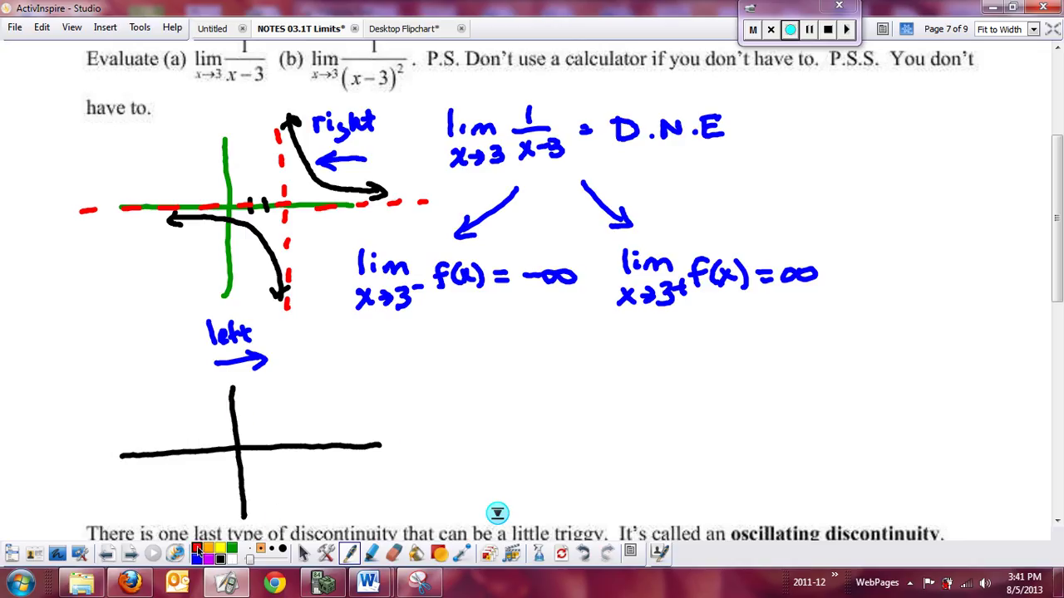
# Add red dashed vertical and horizontal asymptotes to the new axes and sketch both upward branches of 1/(x-3)² in blue.
pyautogui.moveTo(290, 368); pyautogui.dragTo(303, 518)
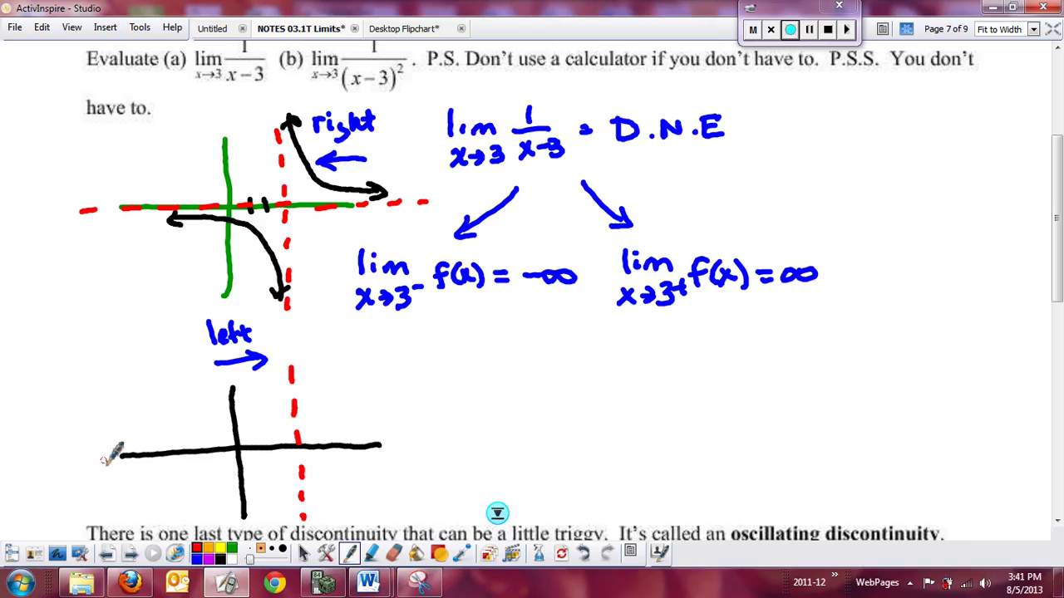
pyautogui.moveTo(101, 459); pyautogui.dragTo(117, 457)
pyautogui.moveTo(154, 454); pyautogui.dragTo(234, 449)
pyautogui.moveTo(249, 447); pyautogui.dragTo(358, 440)
pyautogui.moveTo(371, 440); pyautogui.dragTo(381, 440)
pyautogui.moveTo(395, 441); pyautogui.dragTo(412, 439)
pyautogui.moveTo(420, 440); pyautogui.dragTo(447, 438)
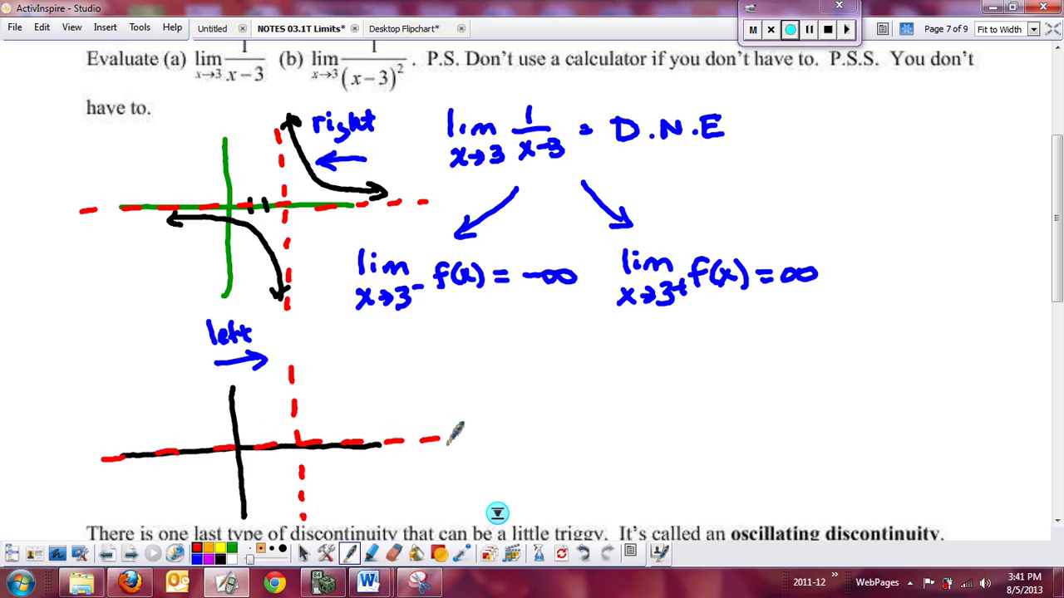
pyautogui.click(198, 560)
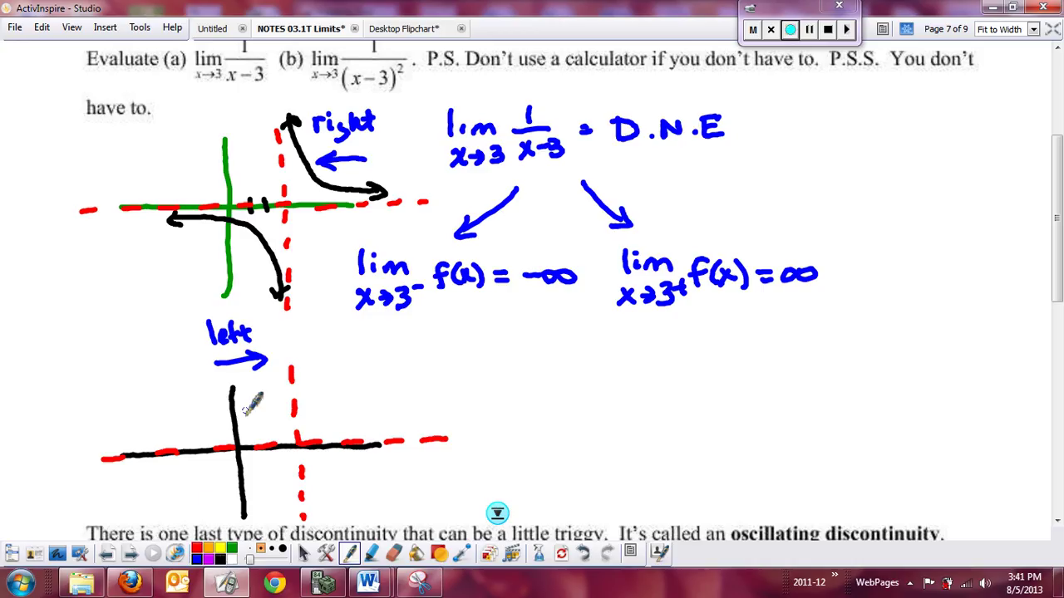
pyautogui.moveTo(279, 368)
pyautogui.mouseDown()
pyautogui.moveTo(239, 424)
pyautogui.moveTo(138, 445)
pyautogui.moveTo(148, 456)
pyautogui.moveTo(282, 380)
pyautogui.moveTo(277, 369)
pyautogui.moveTo(322, 364)
pyautogui.moveTo(411, 423)
pyautogui.moveTo(454, 425)
pyautogui.moveTo(441, 433)
pyautogui.mouseUp()
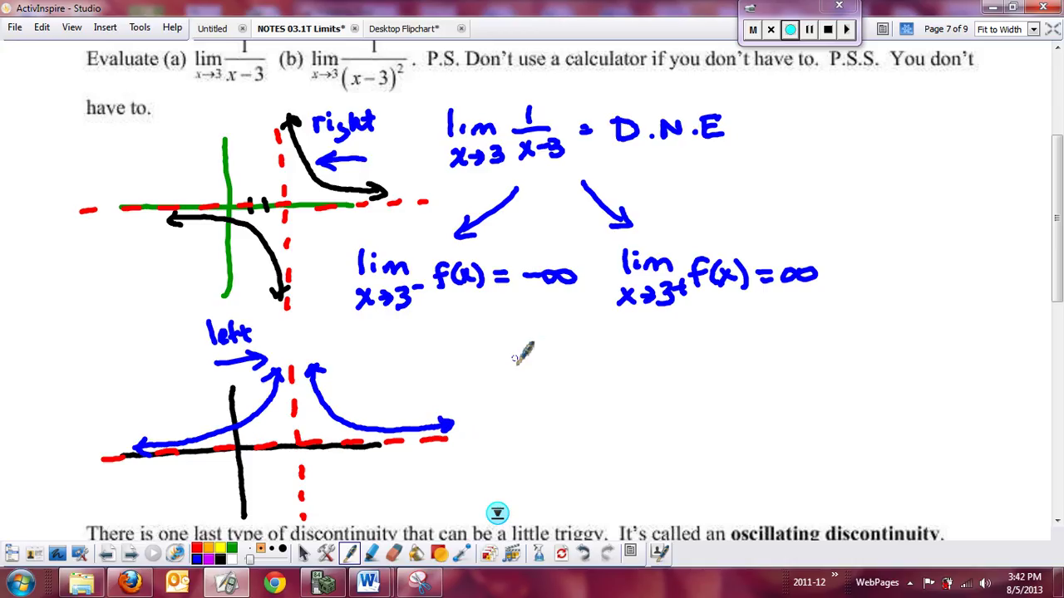
# Write lim x→3 1/(x-3)² = DNE in blue beside the second graph.
pyautogui.moveTo(516, 343)
pyautogui.mouseDown()
pyautogui.moveTo(530, 369)
pyautogui.moveTo(533, 354)
pyautogui.moveTo(555, 364)
pyautogui.moveTo(510, 399)
pyautogui.mouseUp()
pyautogui.moveTo(528, 389); pyautogui.dragTo(559, 399)
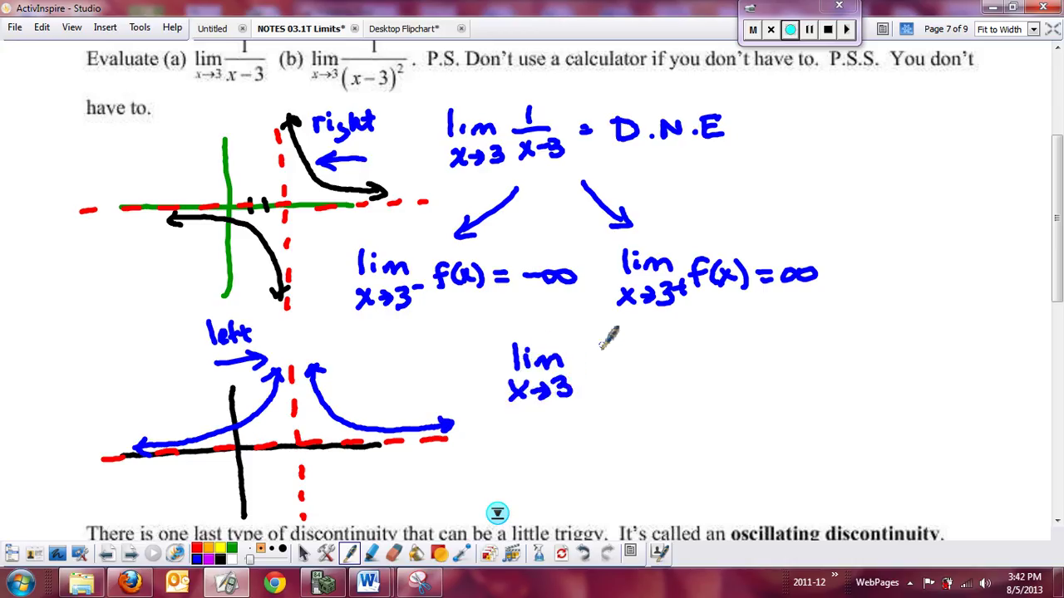
pyautogui.moveTo(597, 344)
pyautogui.mouseDown()
pyautogui.moveTo(602, 359)
pyautogui.moveTo(627, 363)
pyautogui.mouseUp()
pyautogui.moveTo(591, 376)
pyautogui.mouseDown()
pyautogui.moveTo(587, 402)
pyautogui.moveTo(613, 389)
pyautogui.moveTo(607, 404)
pyautogui.mouseUp()
pyautogui.moveTo(617, 391); pyautogui.dragTo(631, 400)
pyautogui.moveTo(642, 372)
pyautogui.mouseDown()
pyautogui.moveTo(644, 404)
pyautogui.moveTo(671, 380)
pyautogui.mouseUp()
pyautogui.moveTo(681, 364); pyautogui.dragTo(696, 371)
pyautogui.moveTo(731, 344)
pyautogui.mouseDown()
pyautogui.moveTo(730, 368)
pyautogui.moveTo(776, 345)
pyautogui.moveTo(804, 369)
pyautogui.mouseUp()
pyautogui.moveTo(786, 357); pyautogui.dragTo(799, 357)
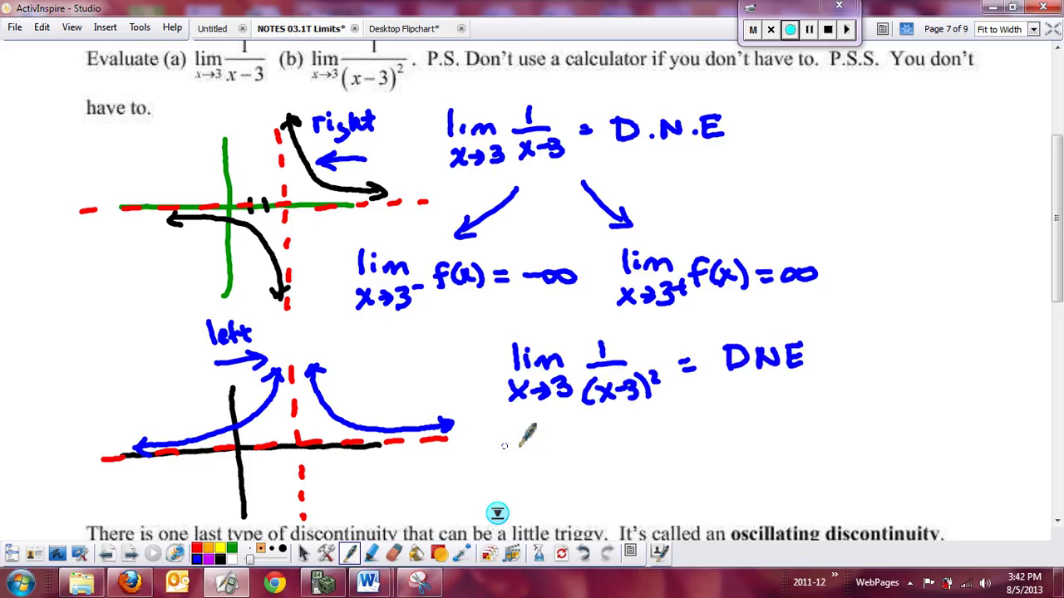
# Draw an arrow down-left from the part (b) limit and write lim x→3⁻ f(x) = ∞ below it.
pyautogui.moveTo(583, 420); pyautogui.dragTo(528, 442)
pyautogui.moveTo(450, 450); pyautogui.dragTo(451, 472)
pyautogui.moveTo(461, 461)
pyautogui.mouseDown()
pyautogui.moveTo(462, 472)
pyautogui.moveTo(503, 472)
pyautogui.moveTo(465, 497)
pyautogui.mouseUp()
pyautogui.moveTo(466, 480)
pyautogui.mouseDown()
pyautogui.moveTo(451, 497)
pyautogui.moveTo(499, 482)
pyautogui.moveTo(490, 496)
pyautogui.moveTo(518, 475)
pyautogui.moveTo(538, 483)
pyautogui.mouseUp()
pyautogui.moveTo(535, 473); pyautogui.dragTo(566, 482)
pyautogui.moveTo(573, 472); pyautogui.dragTo(573, 481)
pyautogui.moveTo(573, 462); pyautogui.dragTo(562, 480)
pyautogui.moveTo(581, 459)
pyautogui.mouseDown()
pyautogui.moveTo(582, 482)
pyautogui.moveTo(620, 464)
pyautogui.mouseUp()
pyautogui.moveTo(607, 474); pyautogui.dragTo(645, 468)
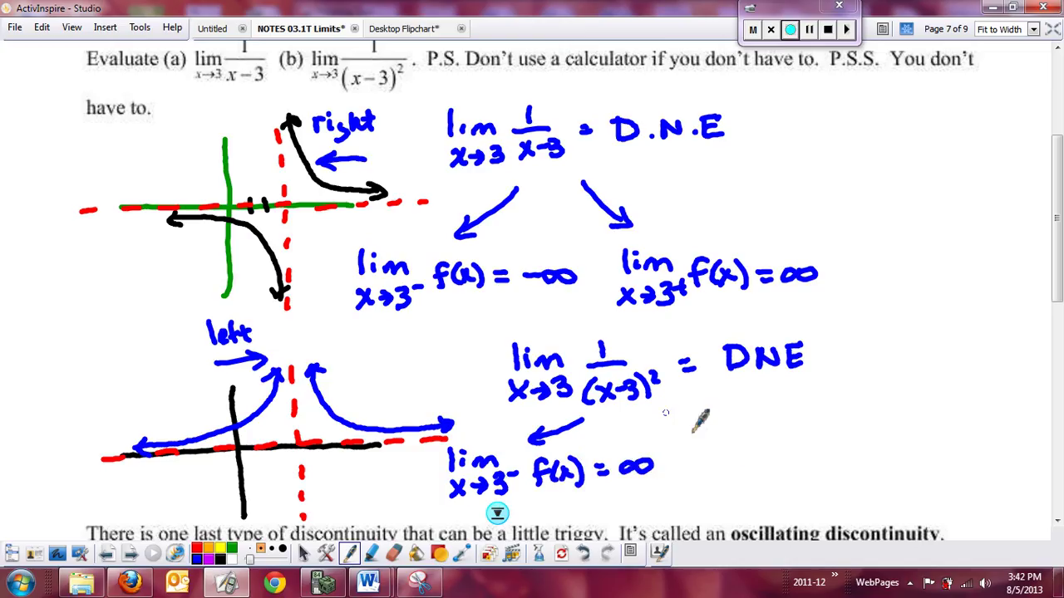
# Draw an arrow down-right from the part (b) limit and write lim x→3⁺ f(x) = ∞ below it.
pyautogui.moveTo(670, 415); pyautogui.dragTo(725, 449)
pyautogui.moveTo(717, 434)
pyautogui.mouseDown()
pyautogui.moveTo(712, 450)
pyautogui.moveTo(754, 457)
pyautogui.mouseUp()
pyautogui.moveTo(759, 457); pyautogui.dragTo(791, 457)
pyautogui.moveTo(739, 465)
pyautogui.mouseDown()
pyautogui.moveTo(753, 487)
pyautogui.moveTo(738, 488)
pyautogui.mouseUp()
pyautogui.moveTo(753, 477)
pyautogui.mouseDown()
pyautogui.moveTo(772, 474)
pyautogui.moveTo(774, 486)
pyautogui.moveTo(808, 460)
pyautogui.mouseUp()
pyautogui.moveTo(801, 454); pyautogui.dragTo(802, 469)
pyautogui.moveTo(831, 432)
pyautogui.mouseDown()
pyautogui.moveTo(821, 462)
pyautogui.moveTo(838, 462)
pyautogui.mouseUp()
pyautogui.moveTo(848, 445)
pyautogui.mouseDown()
pyautogui.moveTo(860, 459)
pyautogui.moveTo(848, 458)
pyautogui.mouseUp()
pyautogui.moveTo(867, 437)
pyautogui.mouseDown()
pyautogui.moveTo(871, 461)
pyautogui.moveTo(906, 445)
pyautogui.mouseUp()
pyautogui.moveTo(894, 456); pyautogui.dragTo(908, 453)
pyautogui.moveTo(919, 454); pyautogui.dragTo(954, 451)
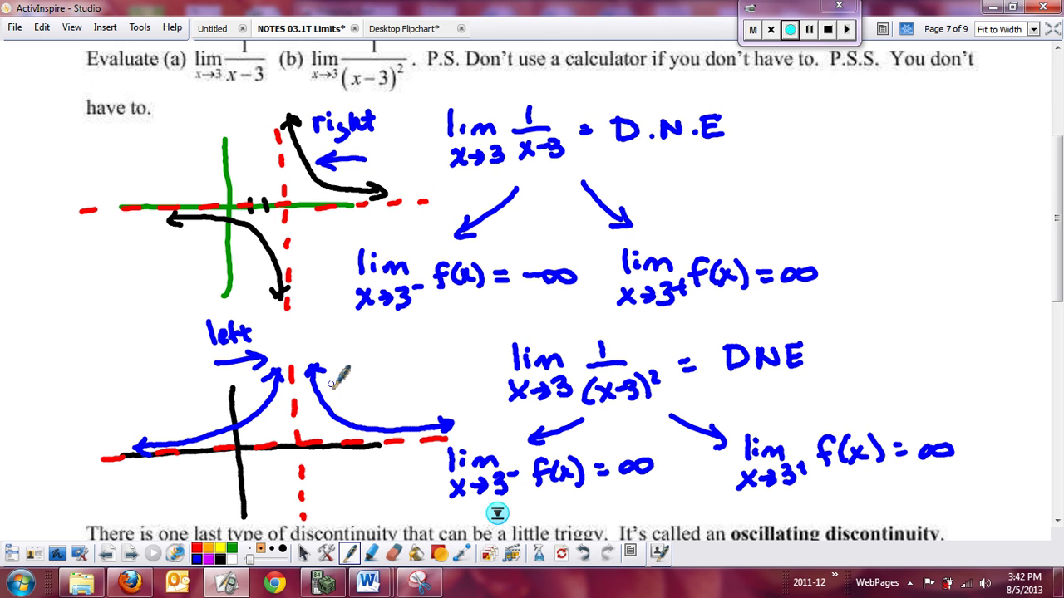
# Switch to TI-SmartView and set TblStart to -2 in the table setup.
pyautogui.click(323, 583)
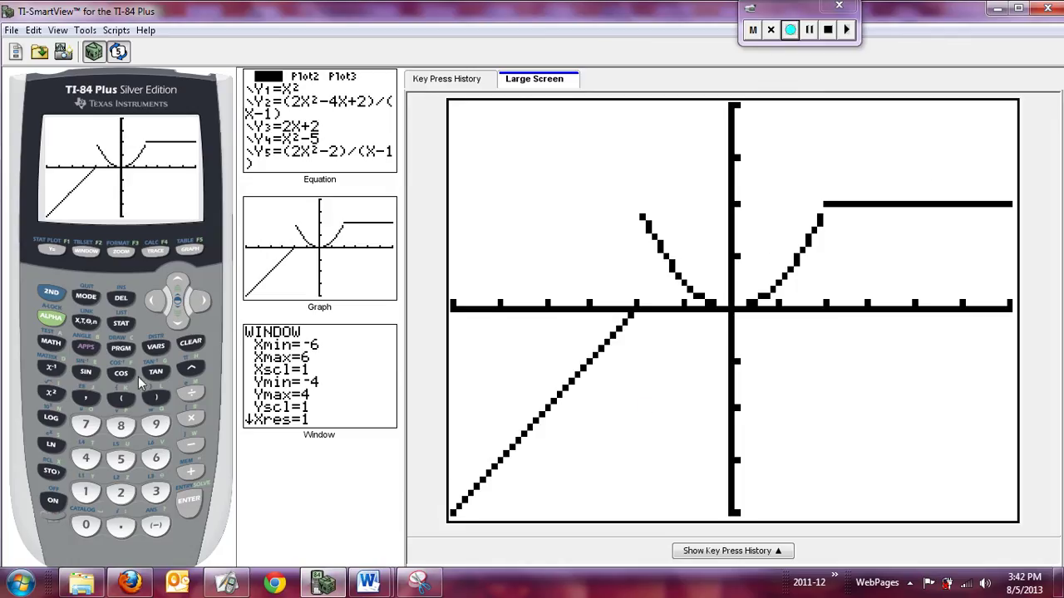
pyautogui.click(52, 294)
pyautogui.click(87, 251)
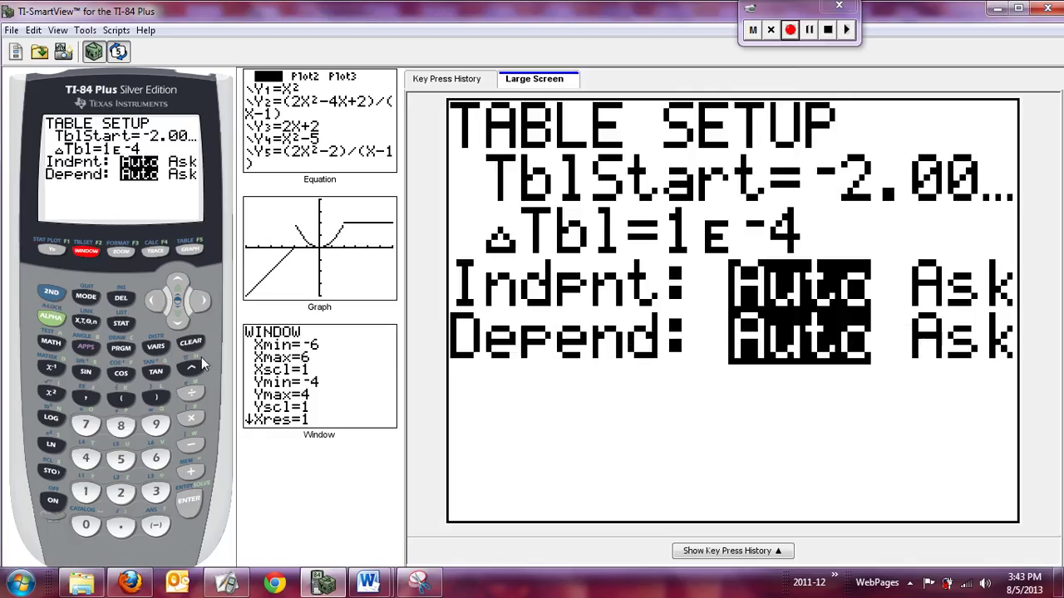
pyautogui.click(156, 525)
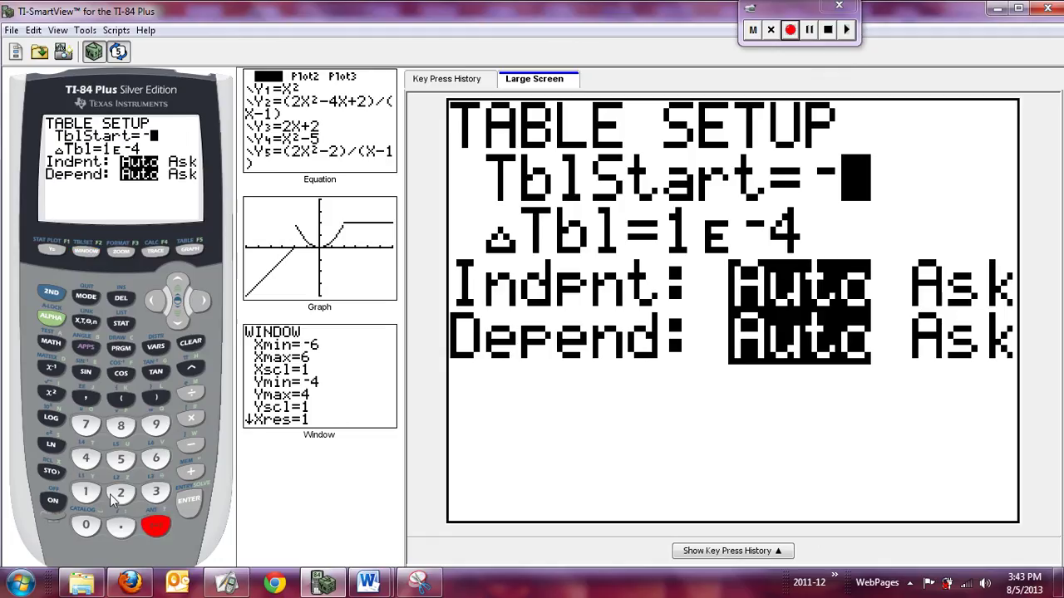
pyautogui.click(121, 493)
pyautogui.click(190, 503)
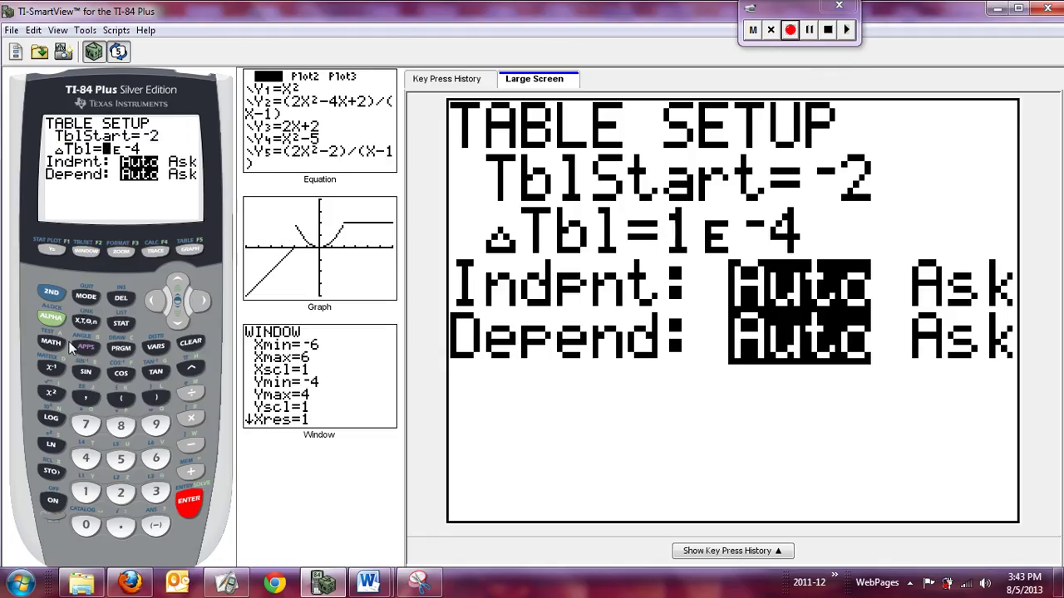
# Display the table and extend it back to X=-2.0005 to inspect Y7 to the left of -2.
pyautogui.click(50, 295)
pyautogui.click(190, 250)
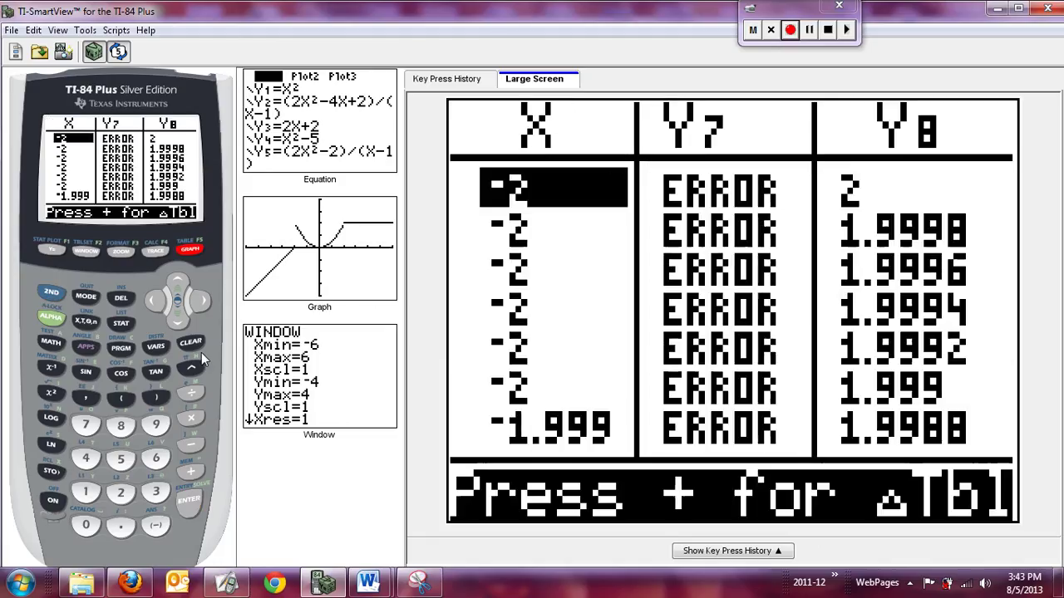
pyautogui.click(178, 281)
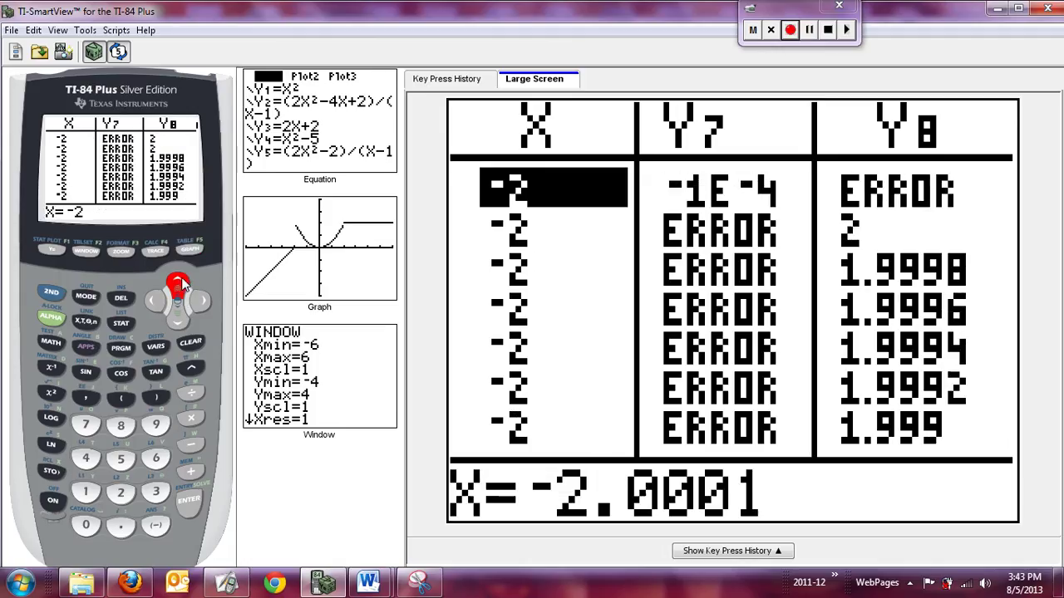
pyautogui.click(178, 281)
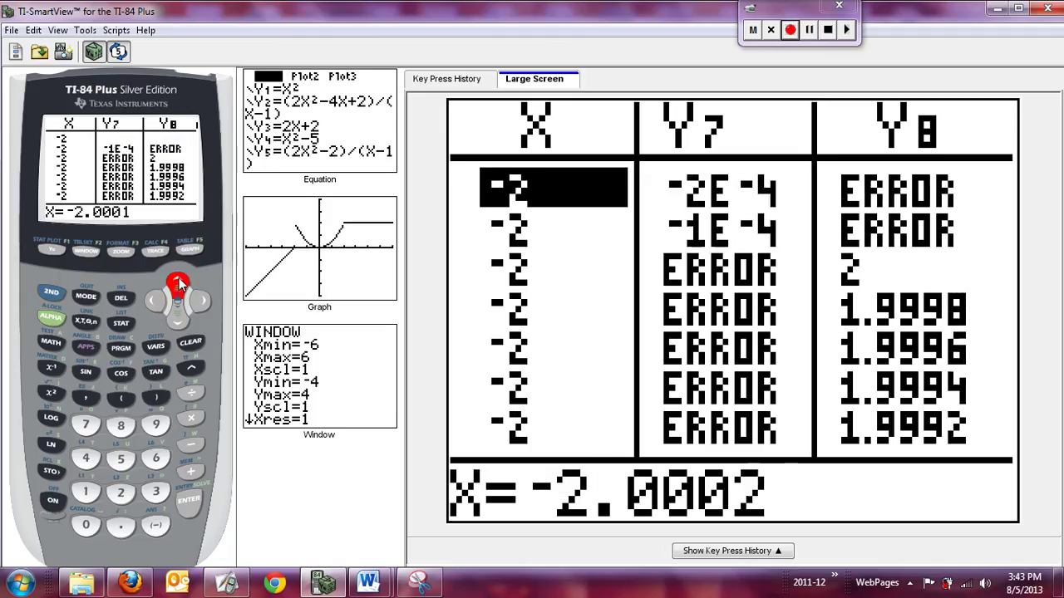
pyautogui.click(178, 281)
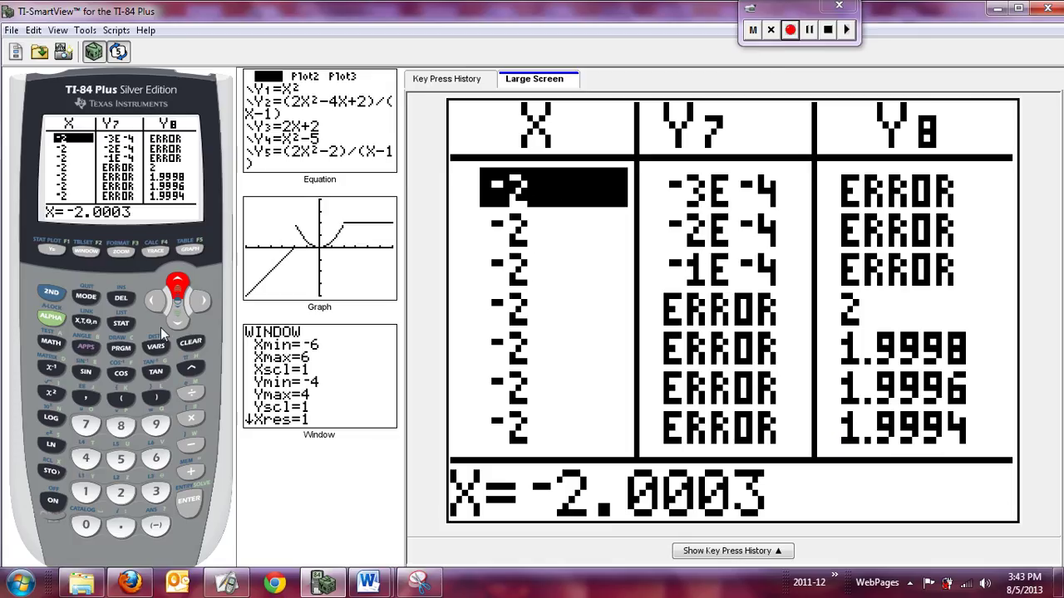
pyautogui.click(177, 283)
pyautogui.click(177, 283)
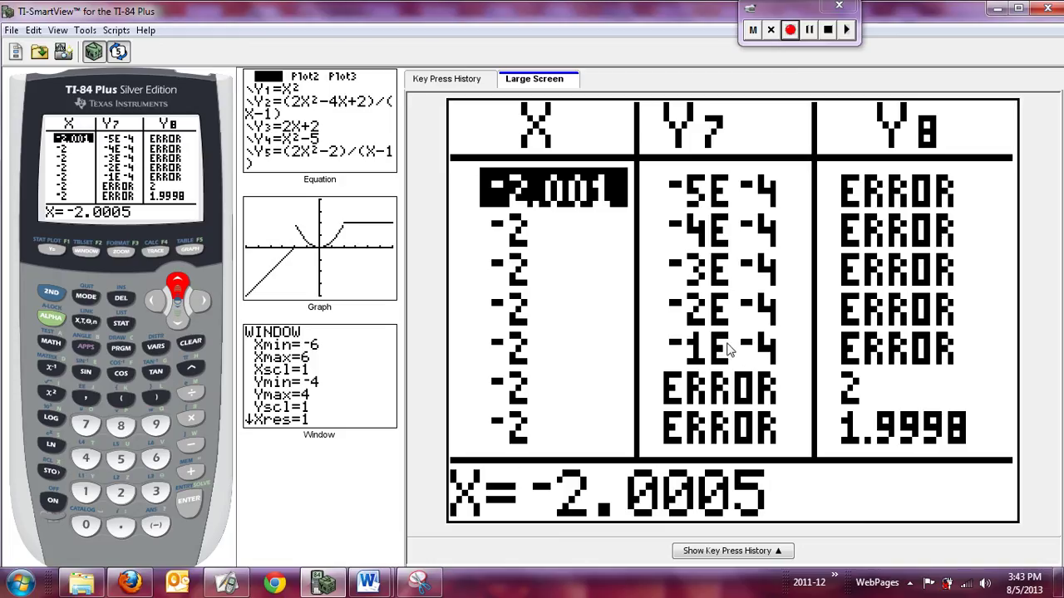
# Move forward through the table to X=-1.9996 to inspect Y8 to the right of -2.
pyautogui.click(177, 322)
pyautogui.click(177, 323)
pyautogui.click(177, 322)
pyautogui.click(177, 322)
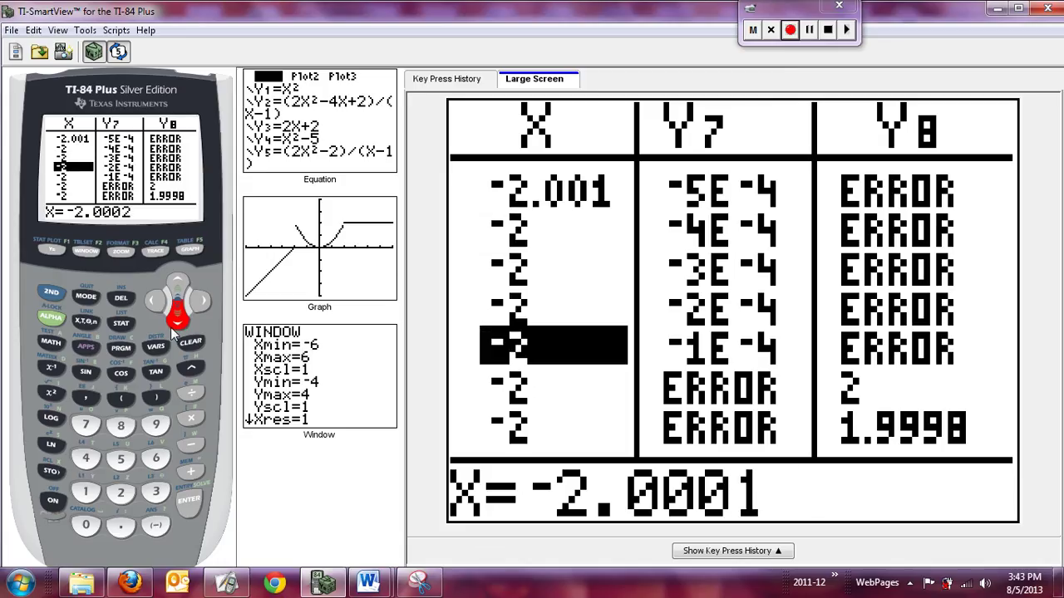
pyautogui.click(177, 322)
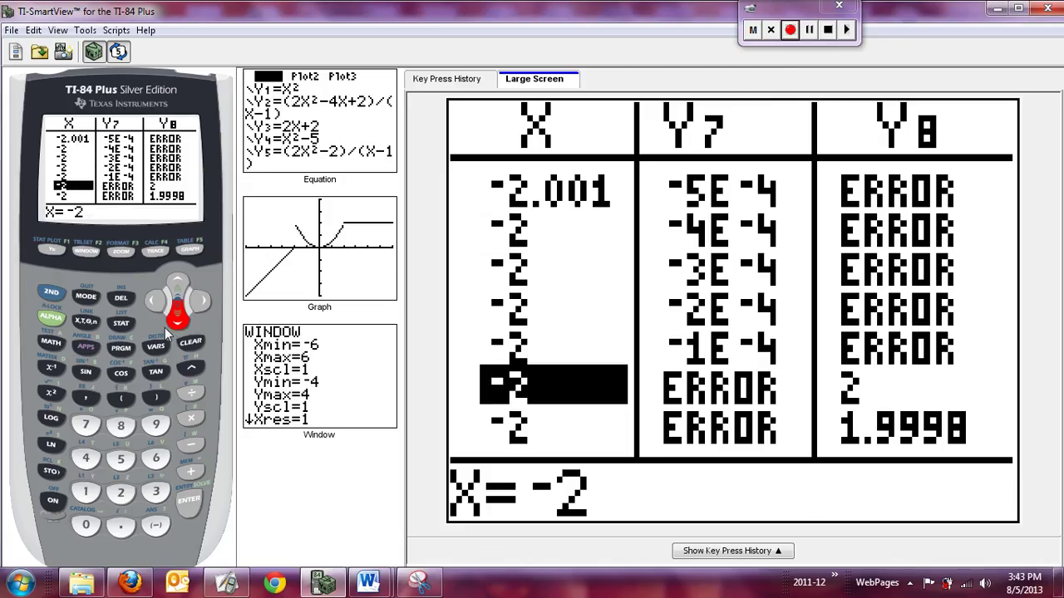
pyautogui.click(177, 322)
pyautogui.click(177, 323)
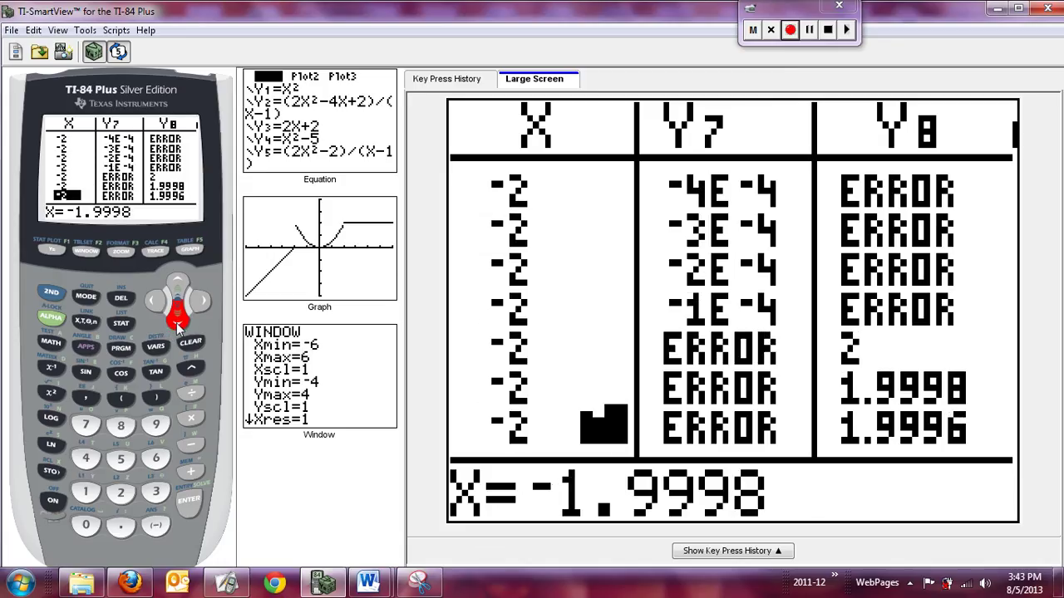
pyautogui.click(177, 322)
pyautogui.click(177, 322)
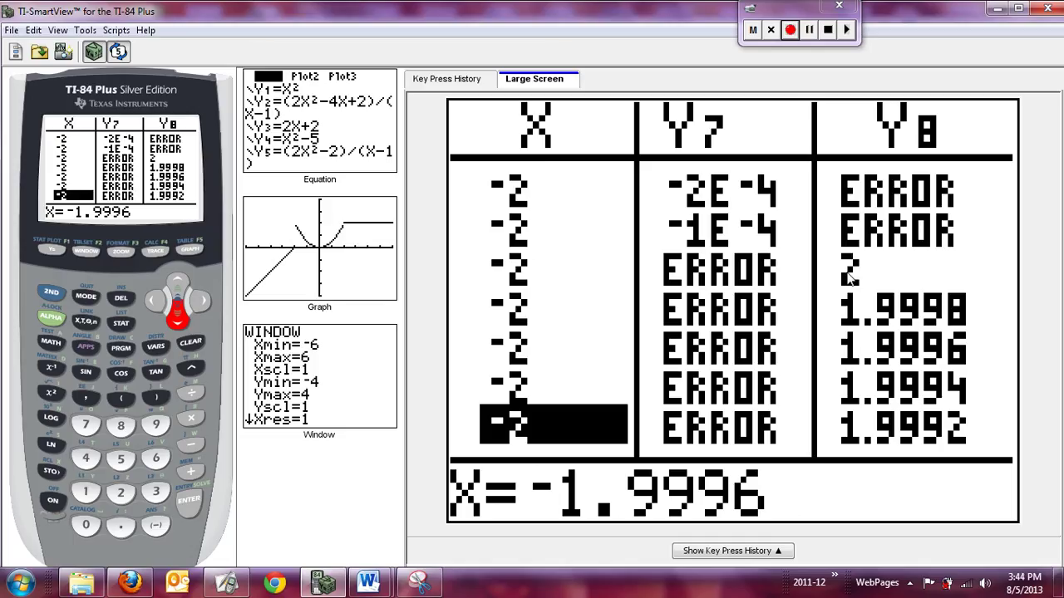
# Set TblStart to 2 in the table setup and display the table.
pyautogui.click(52, 296)
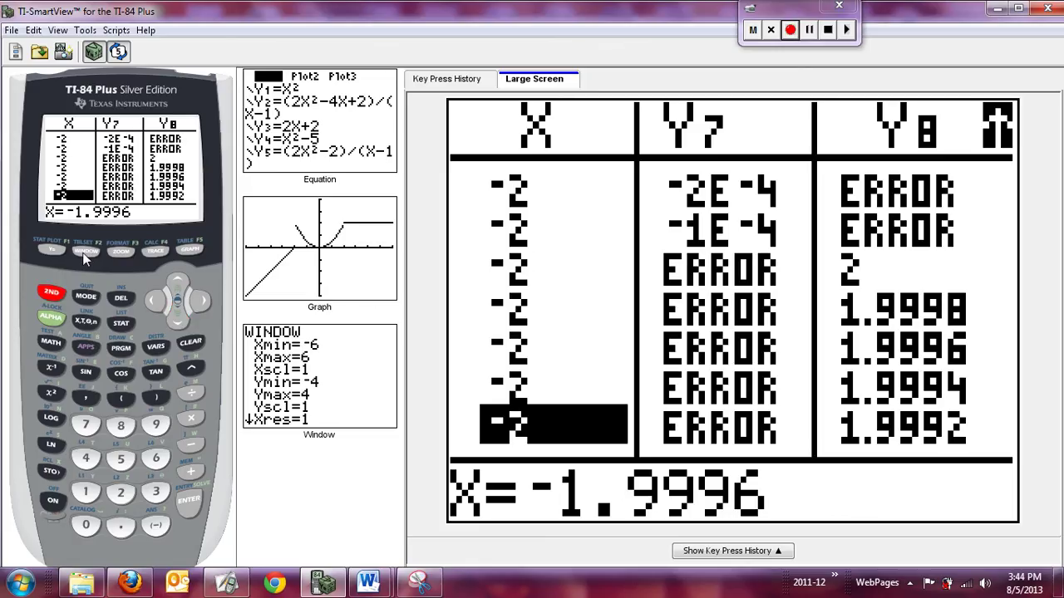
pyautogui.click(86, 250)
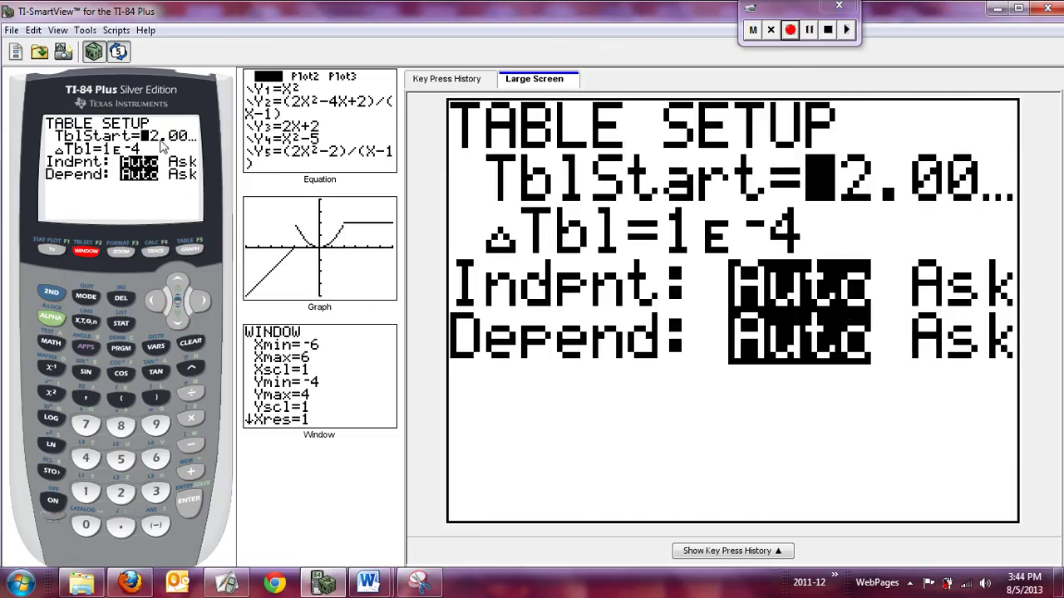
pyautogui.click(122, 494)
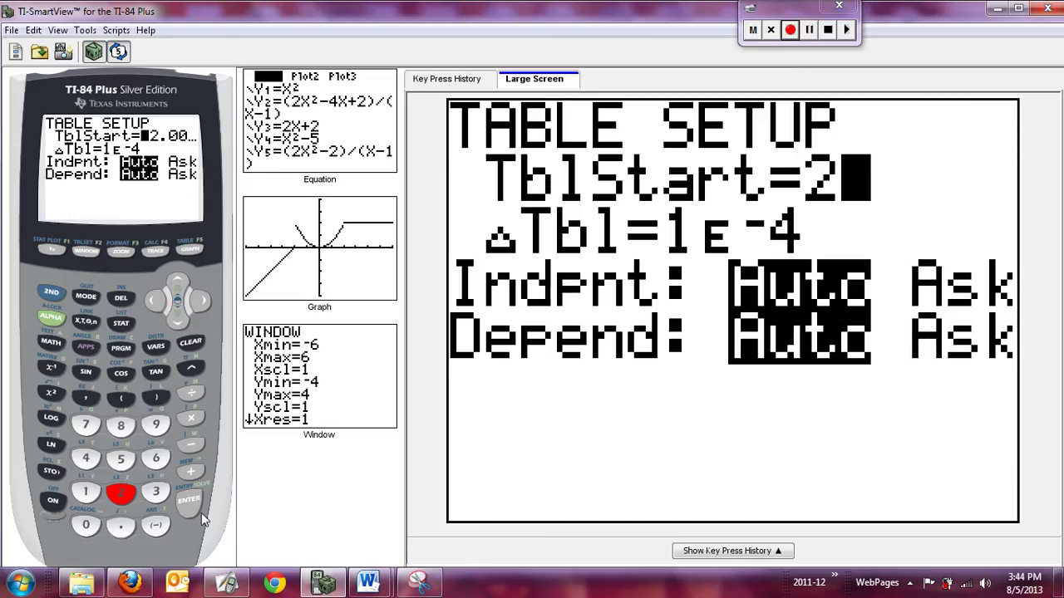
pyautogui.click(191, 503)
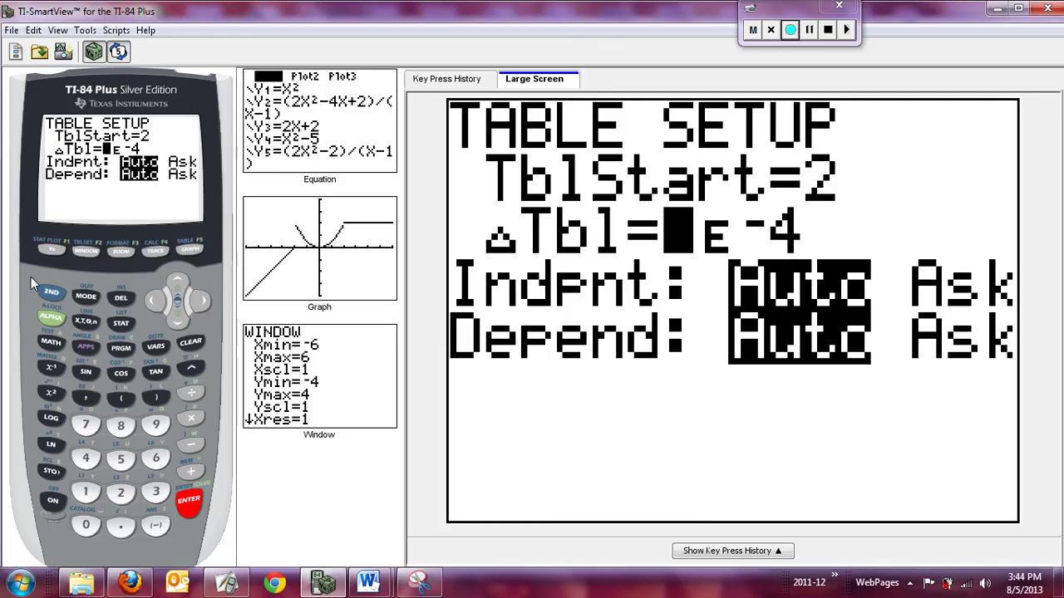
pyautogui.click(53, 293)
pyautogui.click(190, 249)
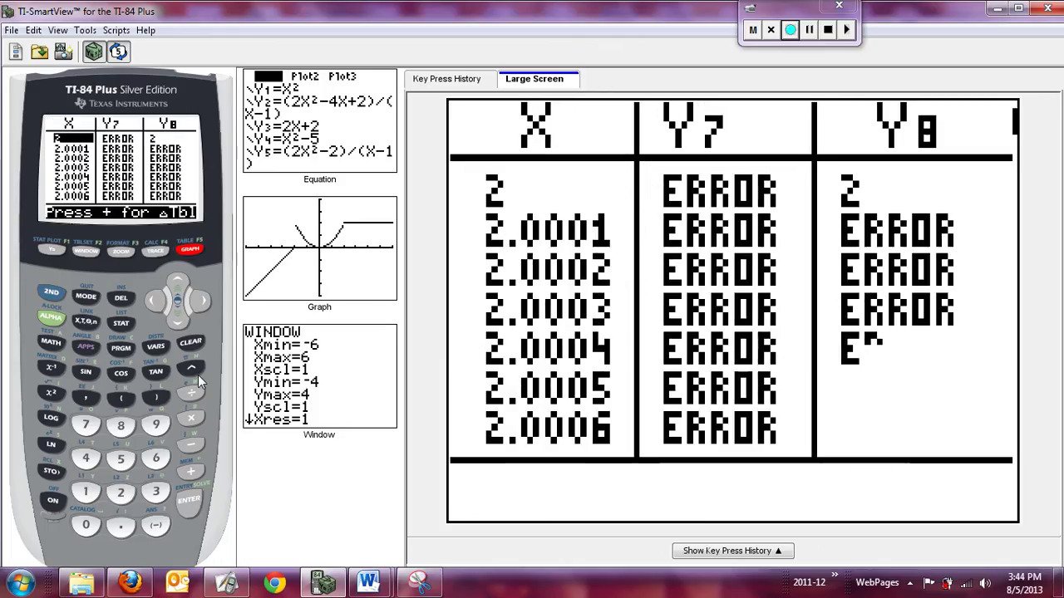
# Bring Y9 into view in the table, return to the X column and extend the table back to X=1.9997.
pyautogui.click(205, 302)
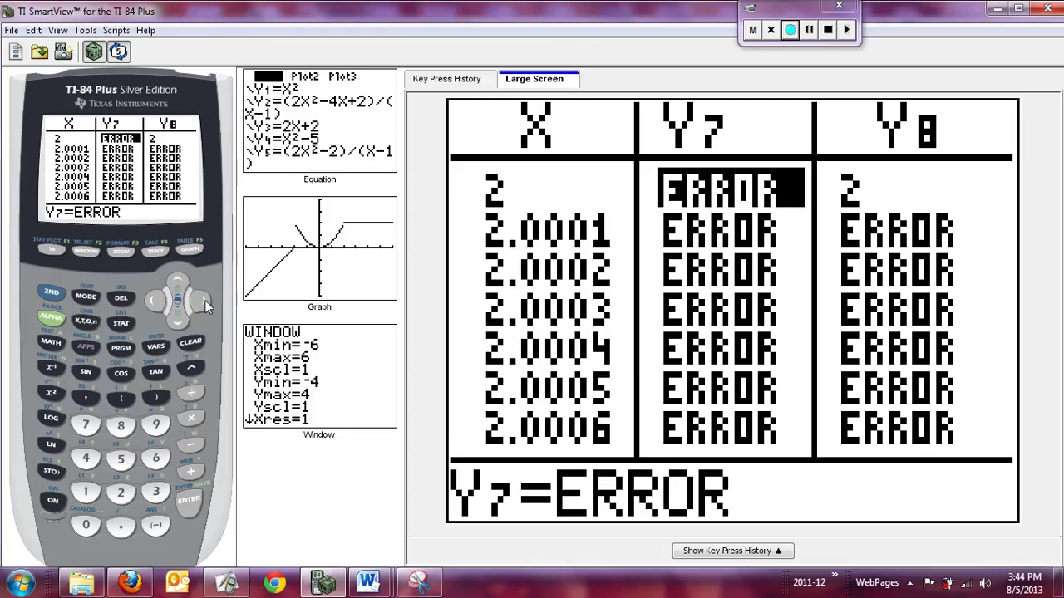
pyautogui.click(205, 302)
pyautogui.click(217, 310)
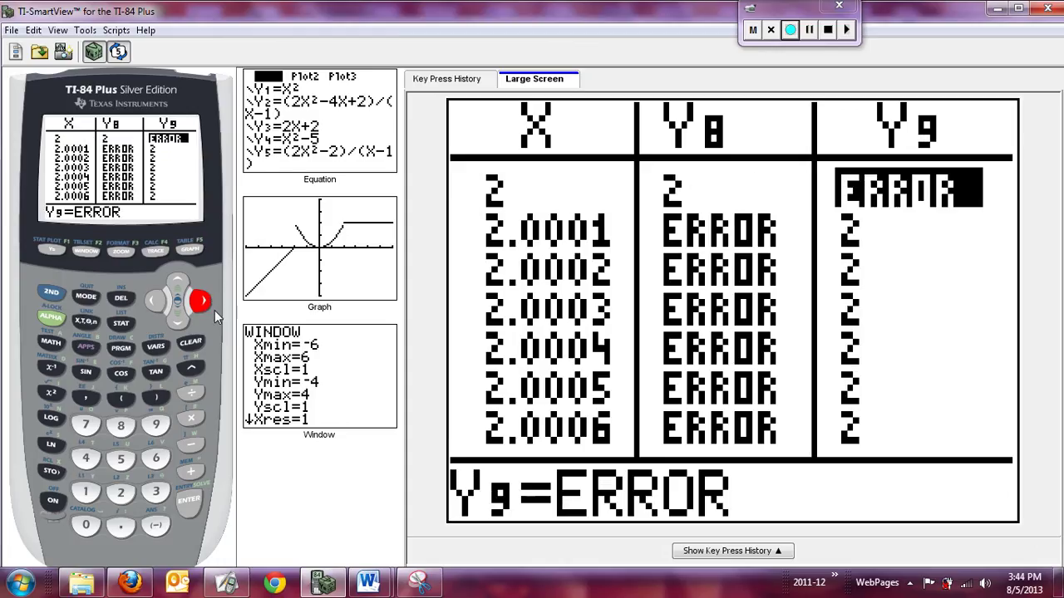
pyautogui.click(156, 301)
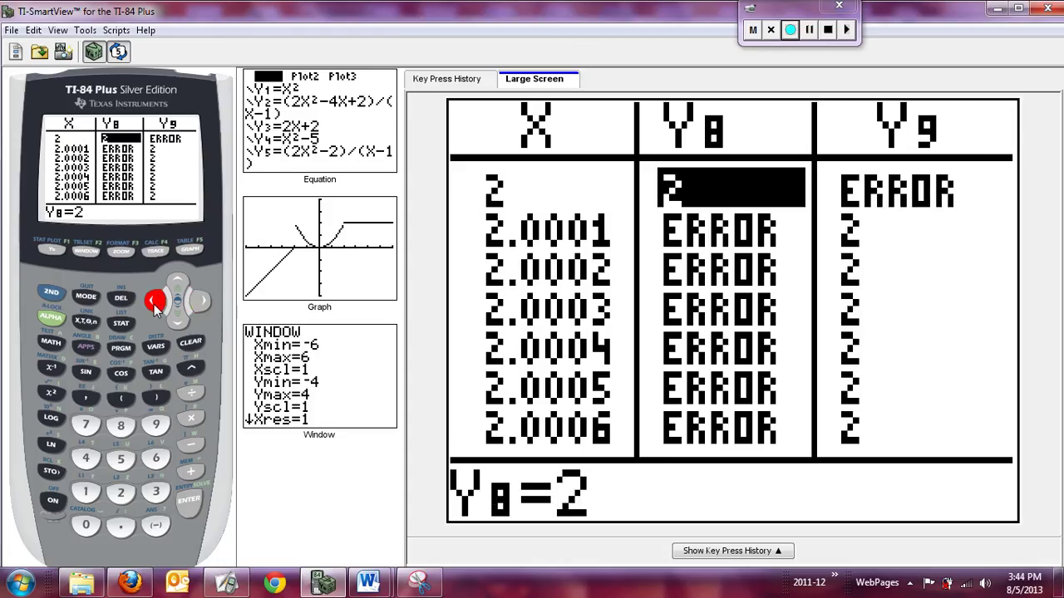
pyautogui.click(183, 280)
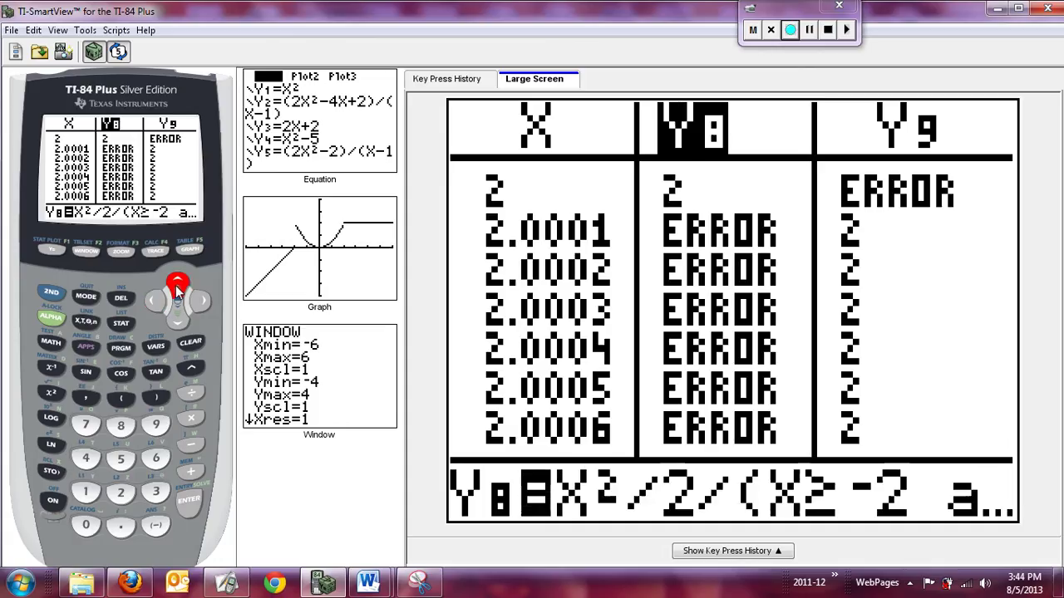
pyautogui.click(155, 304)
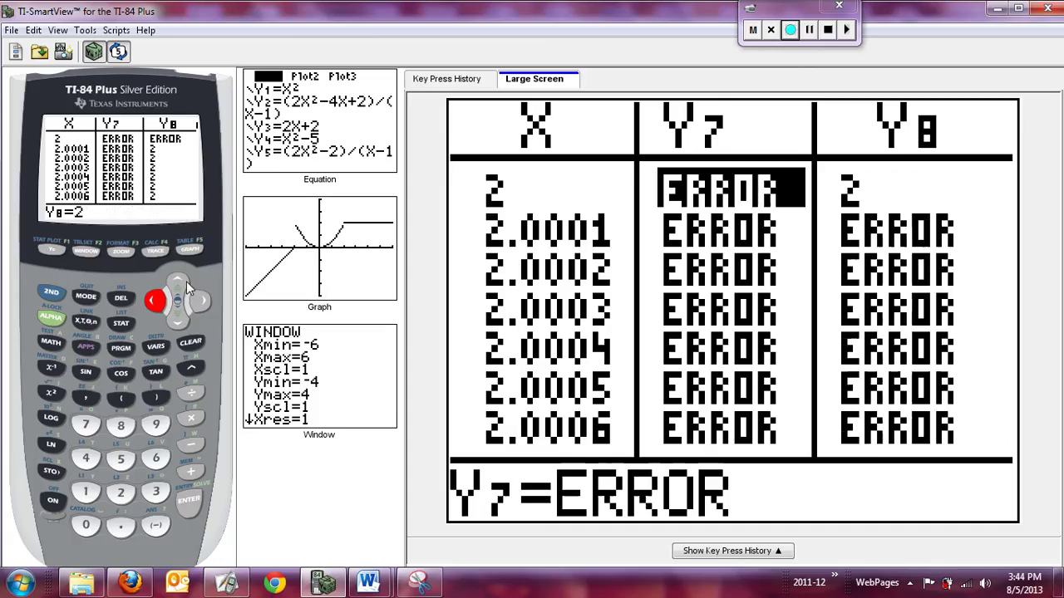
pyautogui.click(157, 302)
pyautogui.click(178, 282)
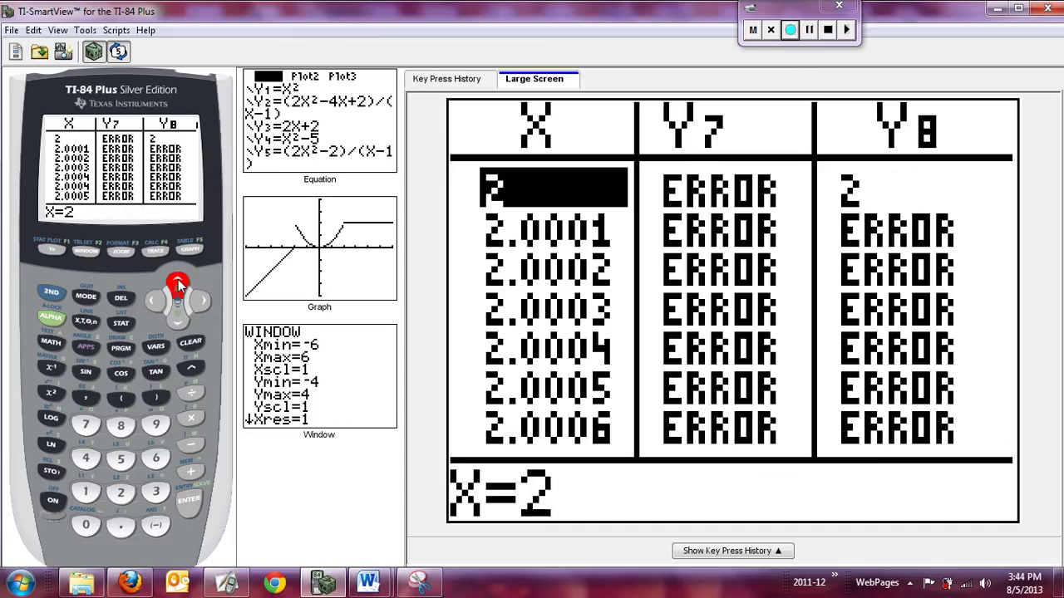
pyautogui.click(178, 282)
pyautogui.click(178, 283)
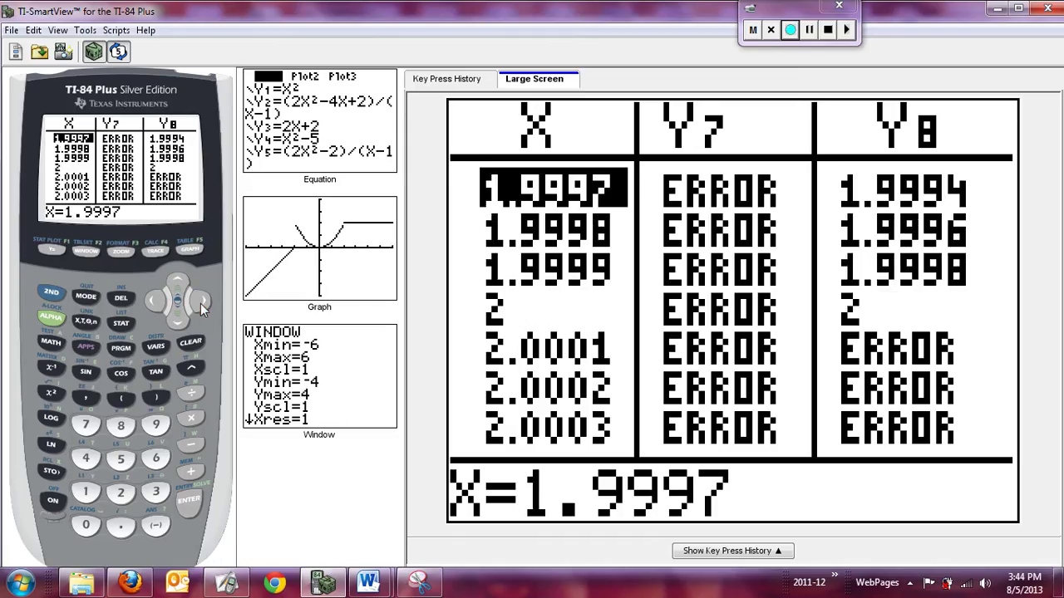
# Show Y8 and Y9 side by side and step through the Y9 rows to X=2.0004 to compare both sides of 2.
pyautogui.click(204, 302)
pyautogui.click(205, 303)
pyautogui.click(203, 302)
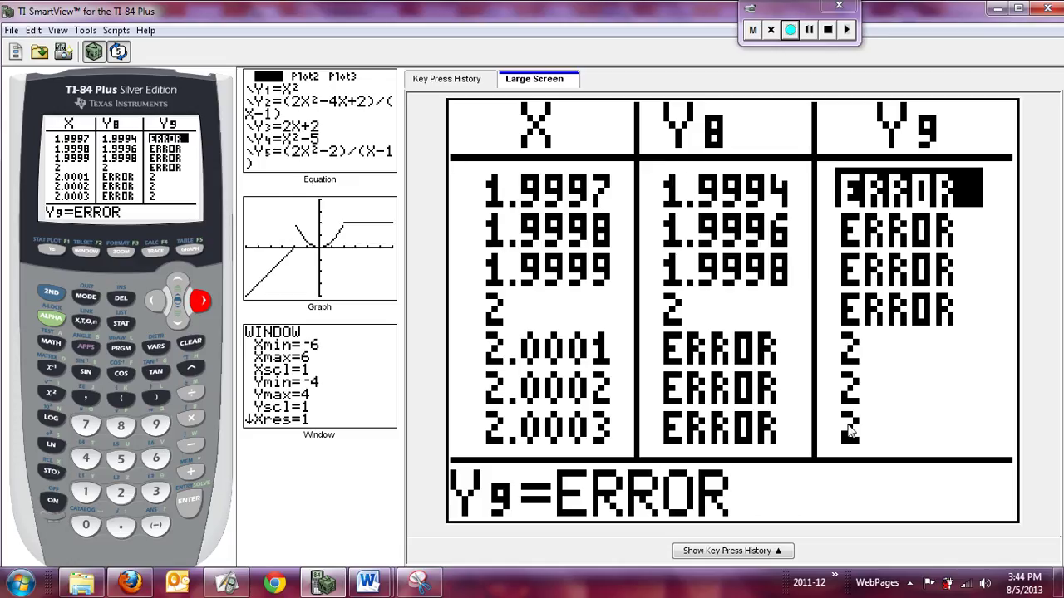
pyautogui.click(178, 323)
pyautogui.click(178, 322)
pyautogui.click(177, 322)
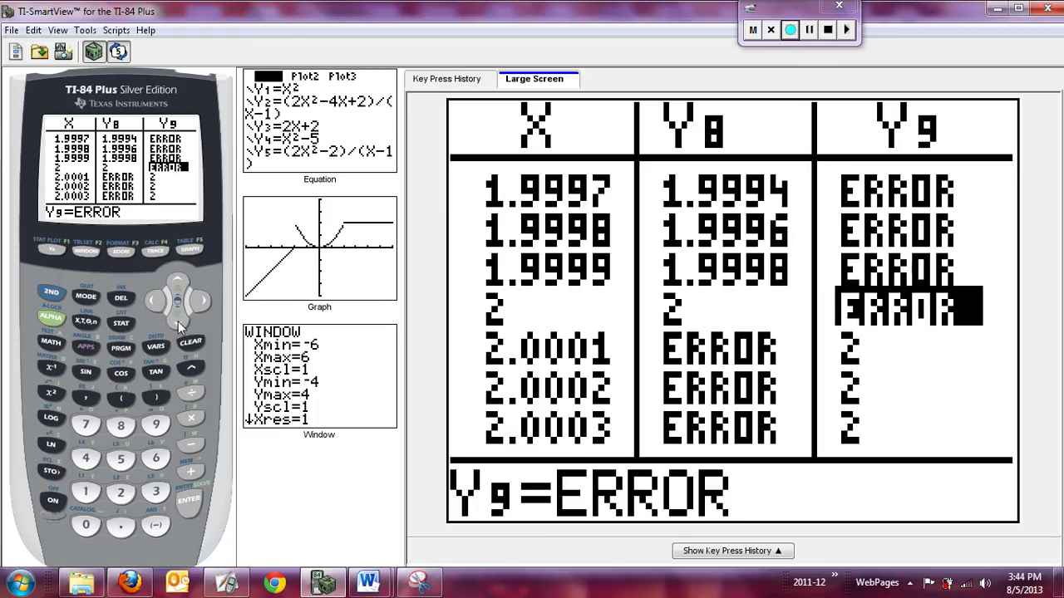
pyautogui.click(179, 325)
pyautogui.click(179, 324)
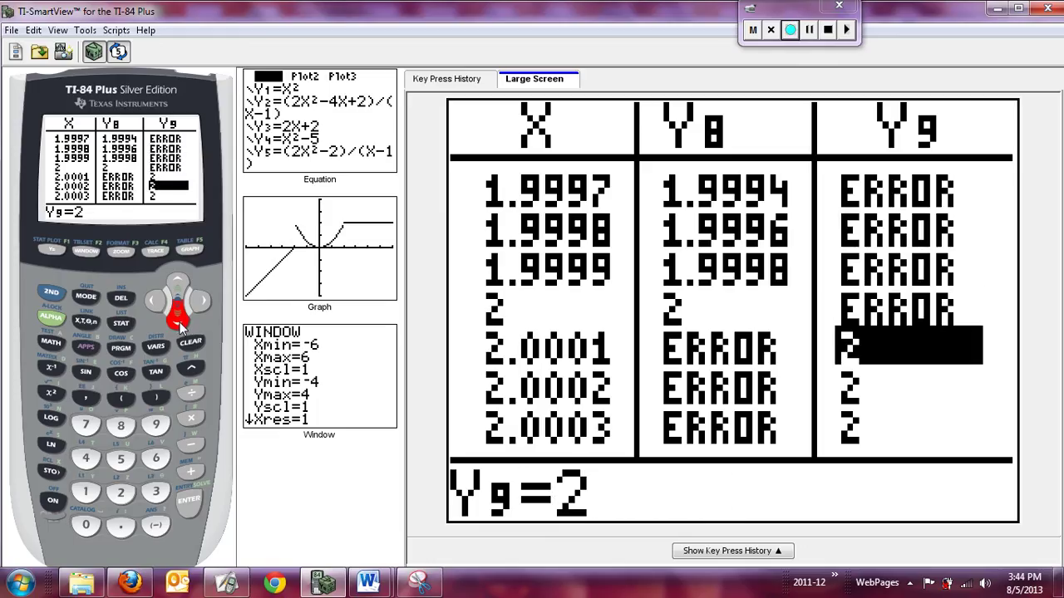
pyautogui.click(180, 325)
pyautogui.click(179, 324)
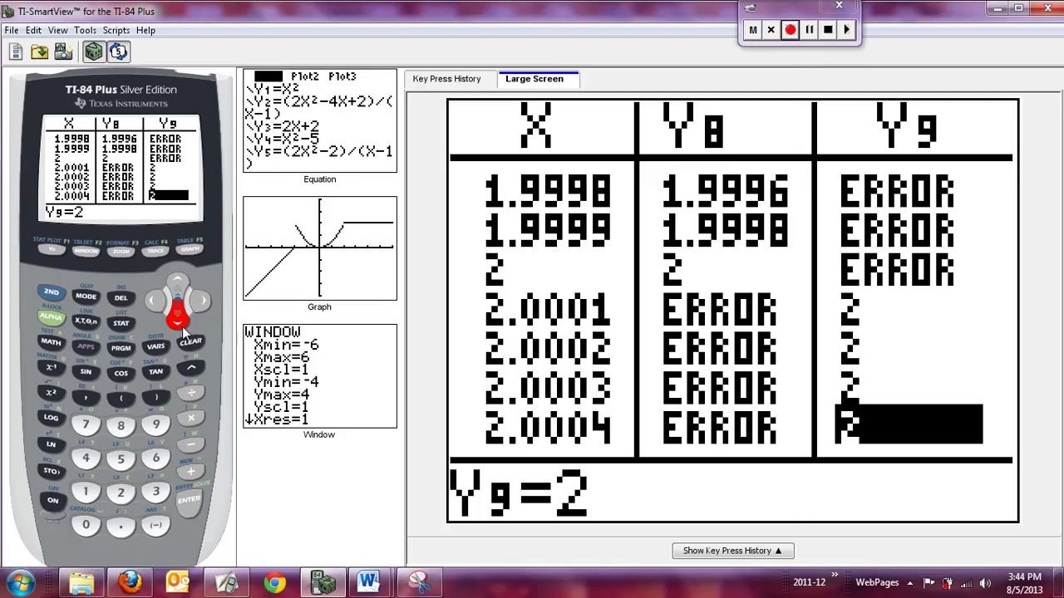
pyautogui.click(180, 285)
pyautogui.click(179, 284)
pyautogui.click(179, 284)
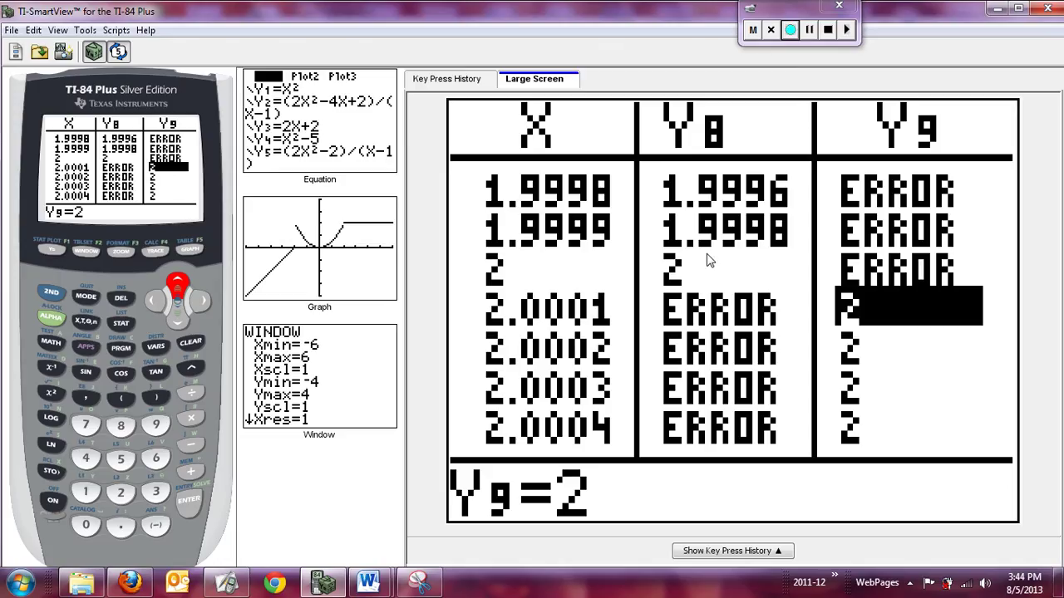
# Open the equation editor and go through the list to review the piecewise definitions Y7, Y8 and Y9.
pyautogui.click(52, 249)
pyautogui.click(177, 321)
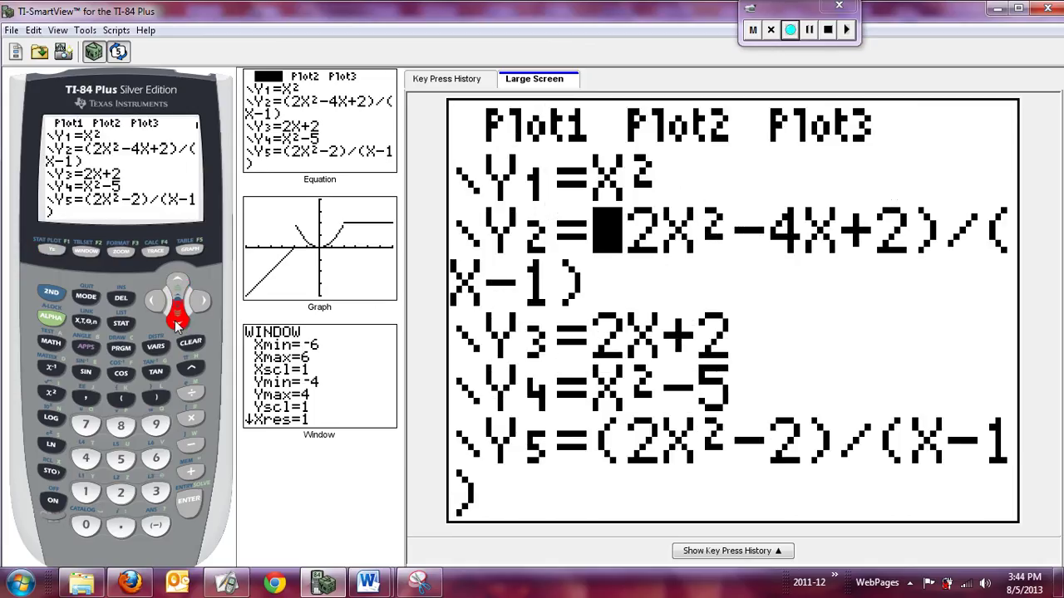
pyautogui.click(177, 321)
pyautogui.click(179, 321)
pyautogui.click(180, 320)
pyautogui.click(182, 321)
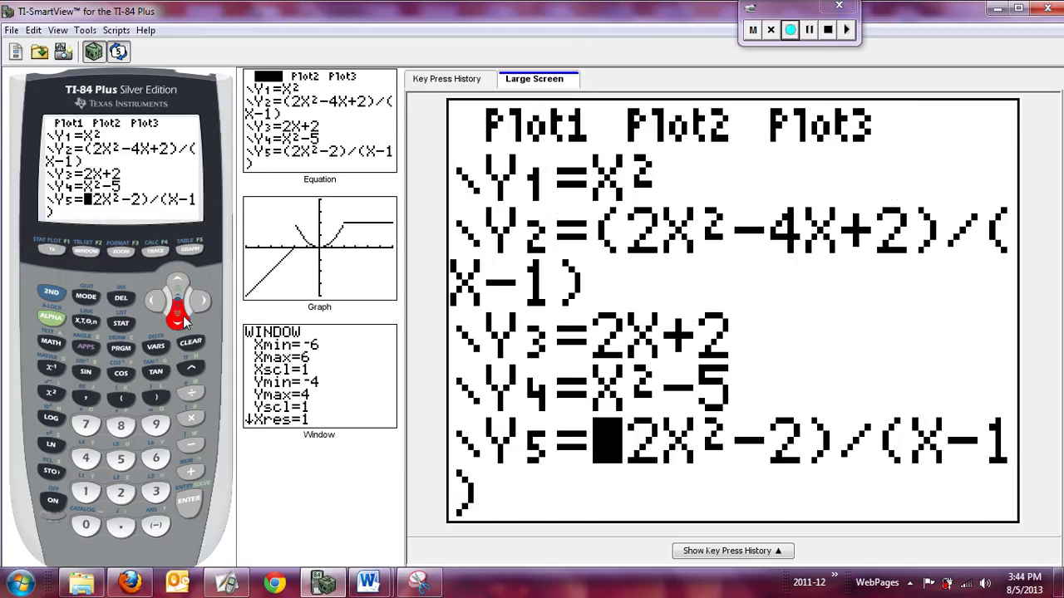
pyautogui.click(180, 322)
pyautogui.click(179, 323)
pyautogui.click(178, 324)
pyautogui.click(178, 322)
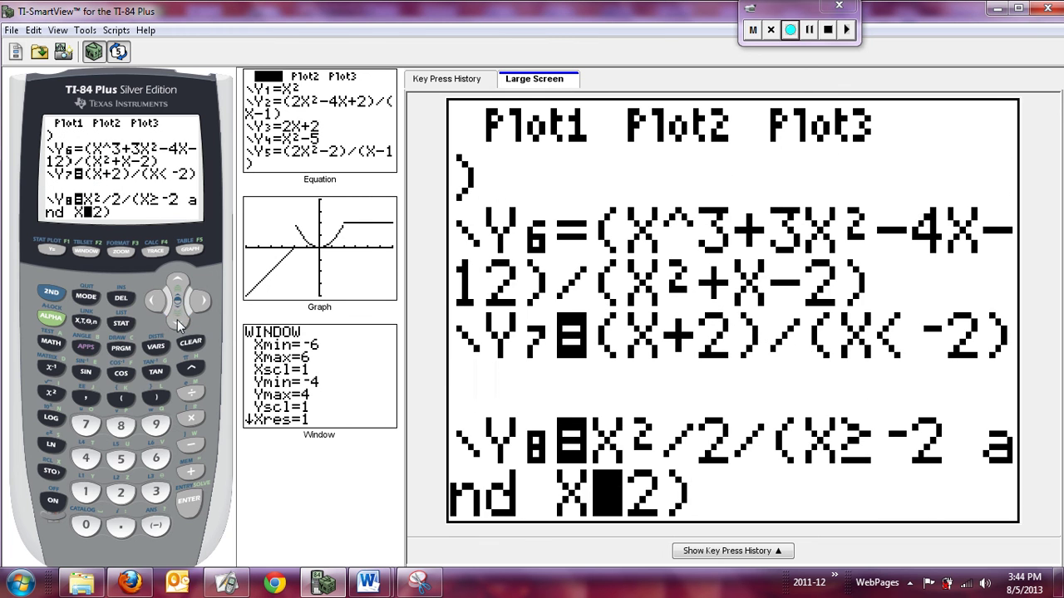
pyautogui.click(178, 321)
pyautogui.click(179, 319)
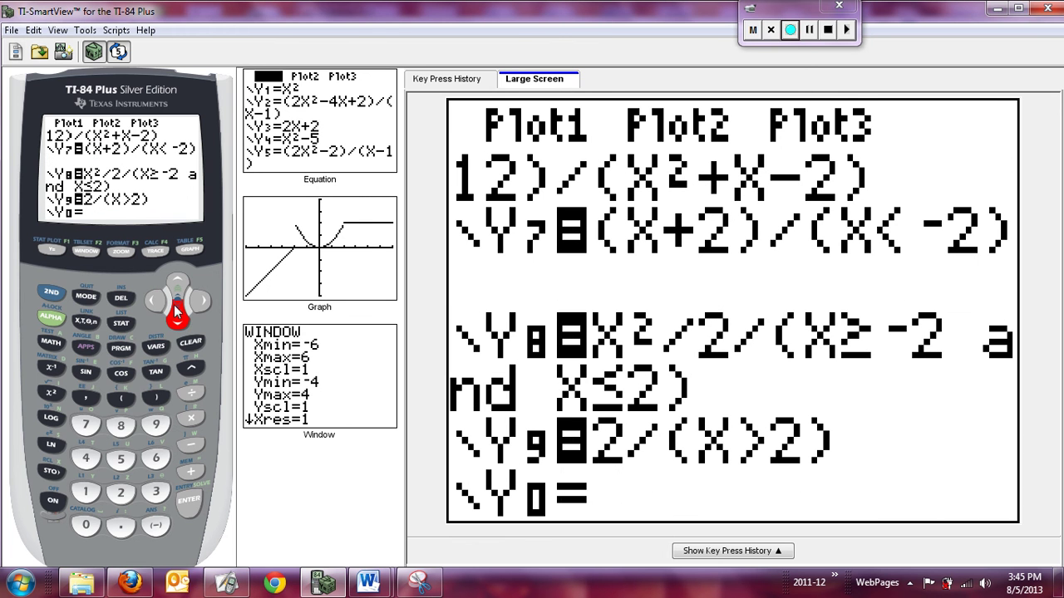
# Deselect Y7, Y8 and Y9 in the equation list so they are not graphed.
pyautogui.click(176, 284)
pyautogui.click(176, 284)
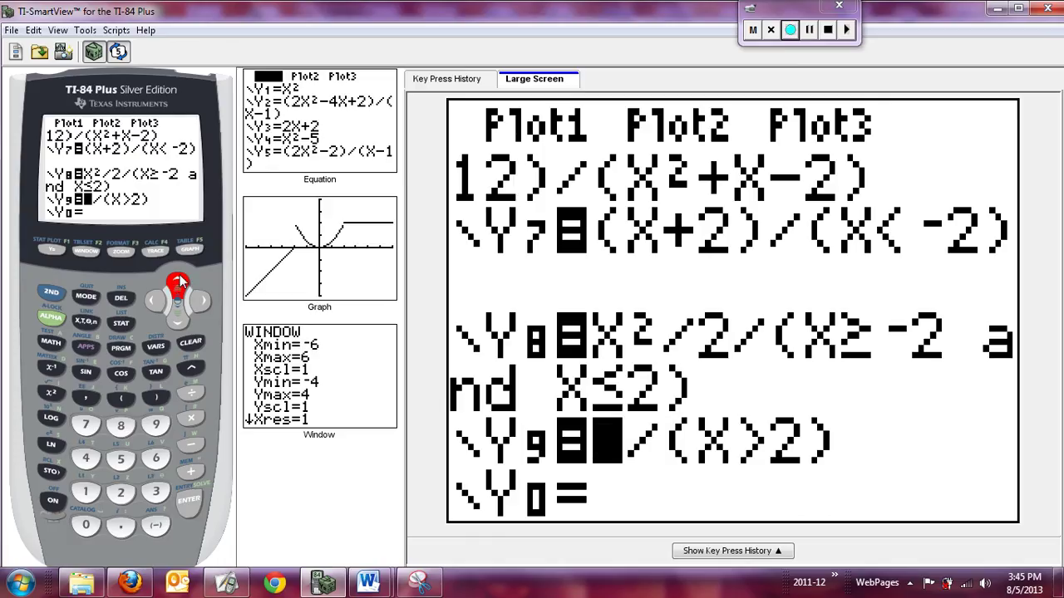
pyautogui.click(176, 284)
pyautogui.click(155, 299)
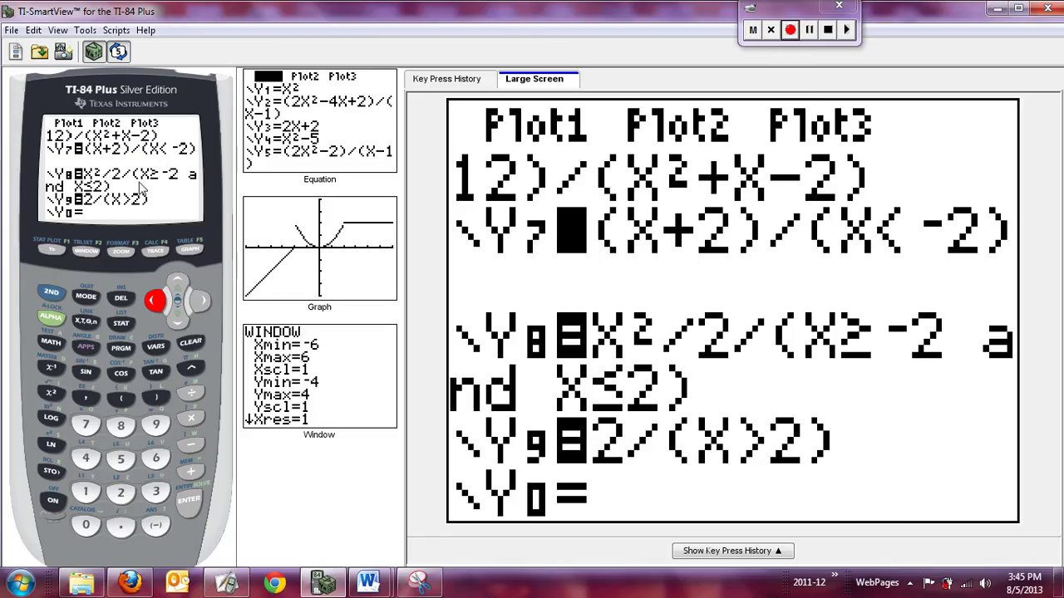
pyautogui.click(190, 502)
pyautogui.click(176, 318)
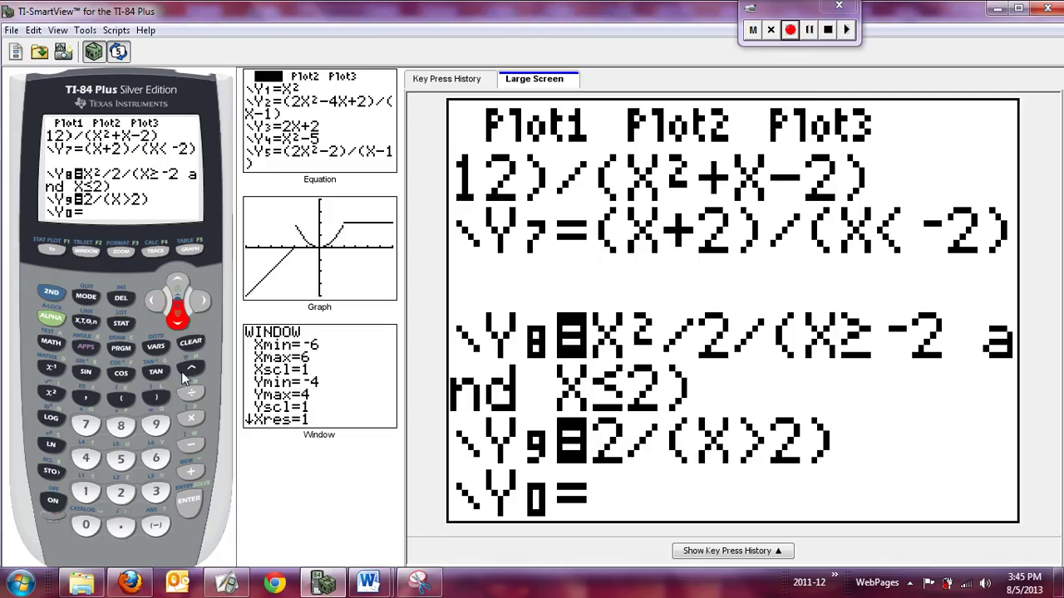
pyautogui.click(190, 502)
pyautogui.click(176, 318)
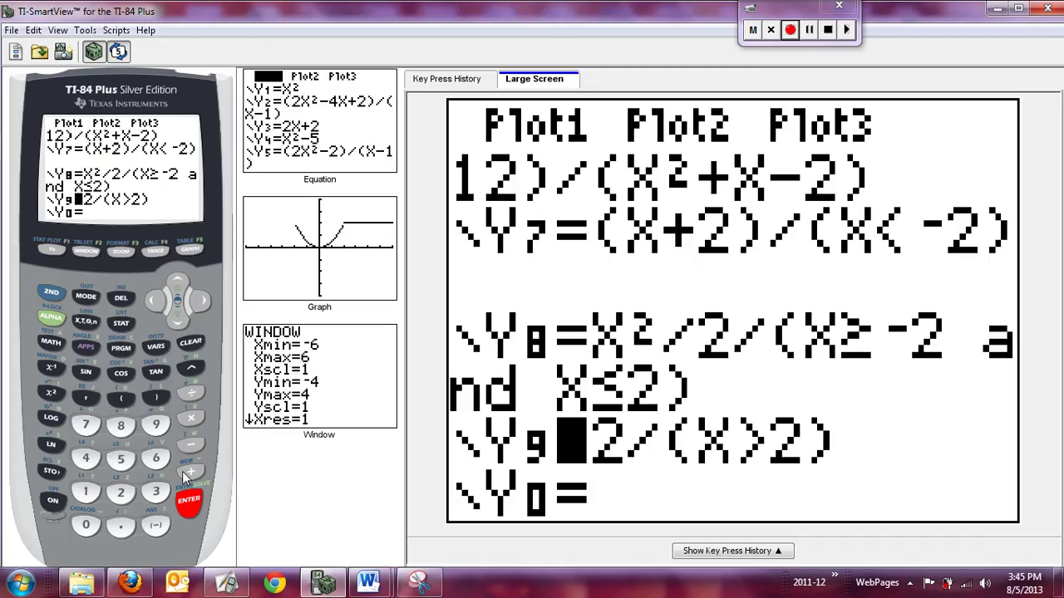
pyautogui.click(190, 502)
# Enter 1/(X-3) as Y0 and graph it in the standard -10 to 10 window.
pyautogui.click(177, 319)
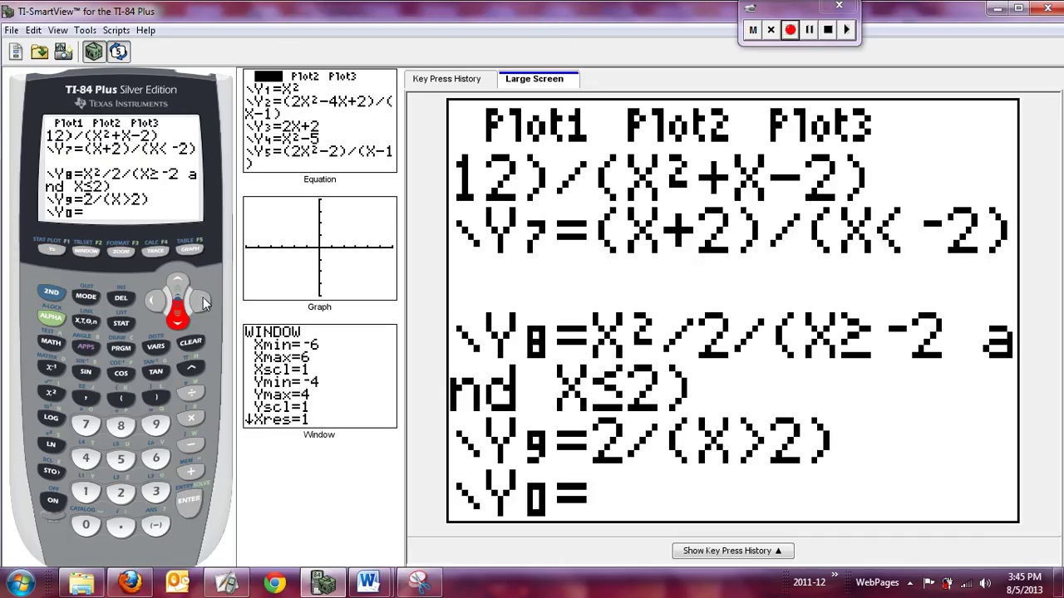
pyautogui.click(201, 301)
pyautogui.click(86, 492)
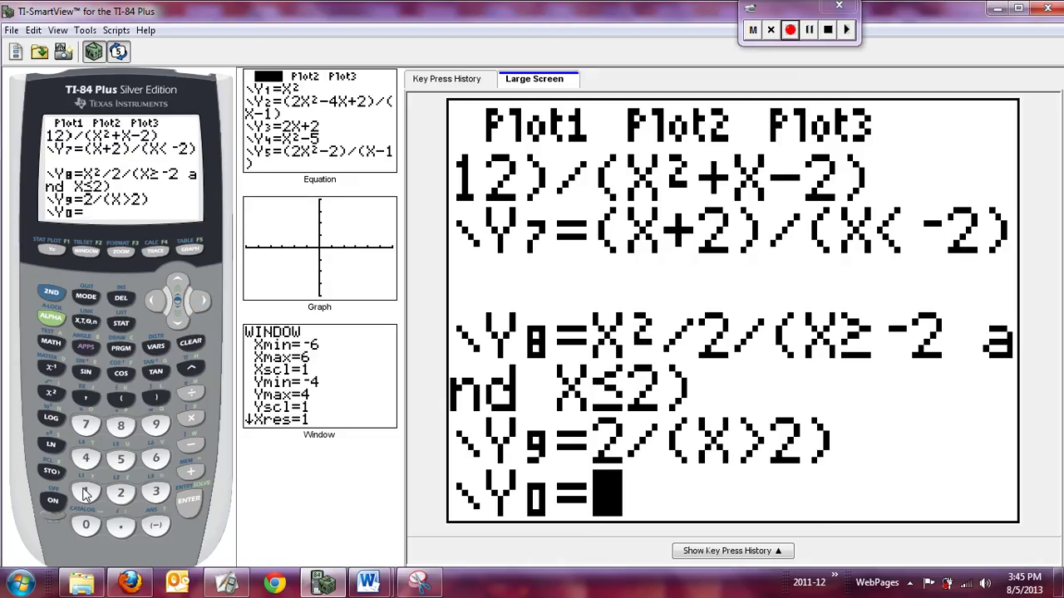
pyautogui.click(191, 393)
pyautogui.click(122, 399)
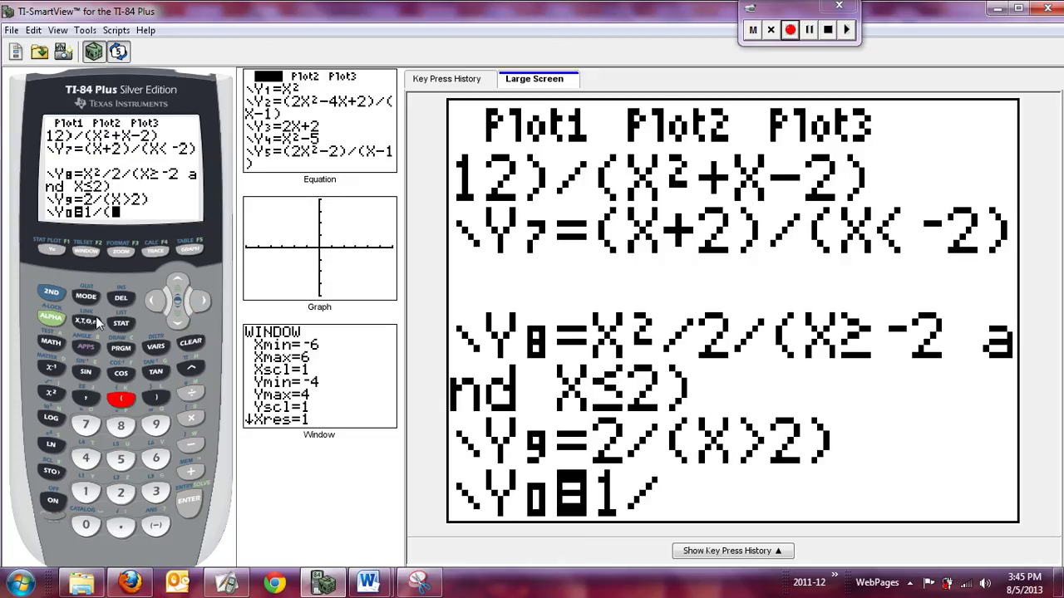
pyautogui.click(85, 321)
pyautogui.click(191, 446)
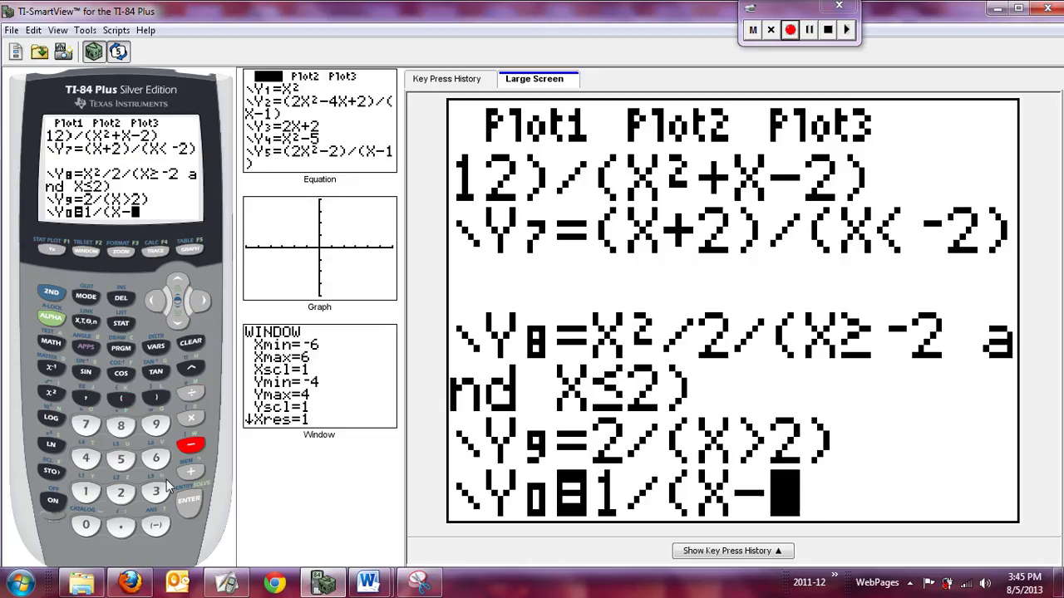
pyautogui.click(156, 492)
pyautogui.click(160, 396)
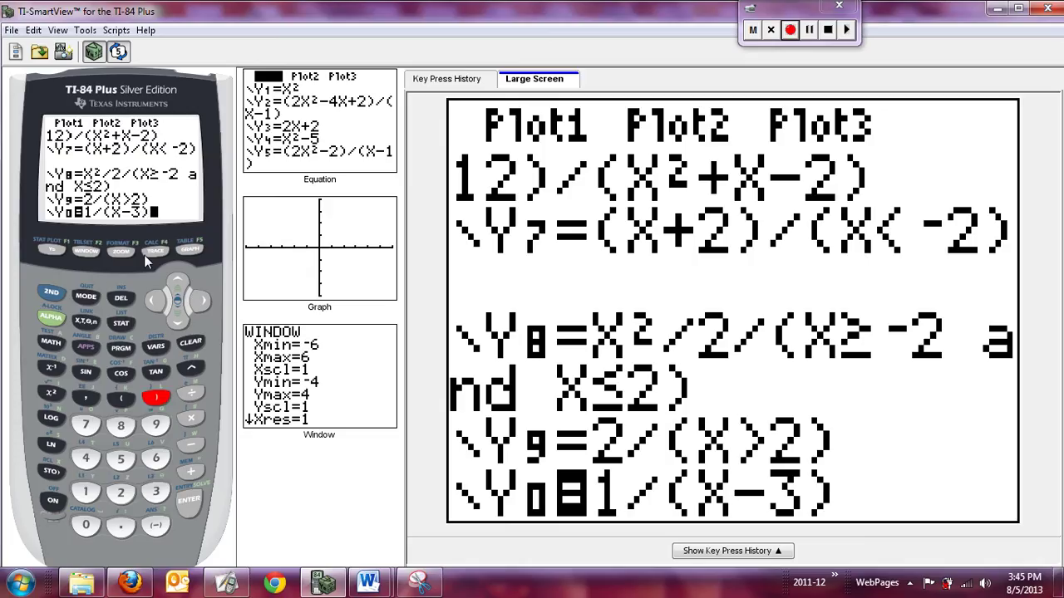
pyautogui.click(121, 251)
pyautogui.click(157, 461)
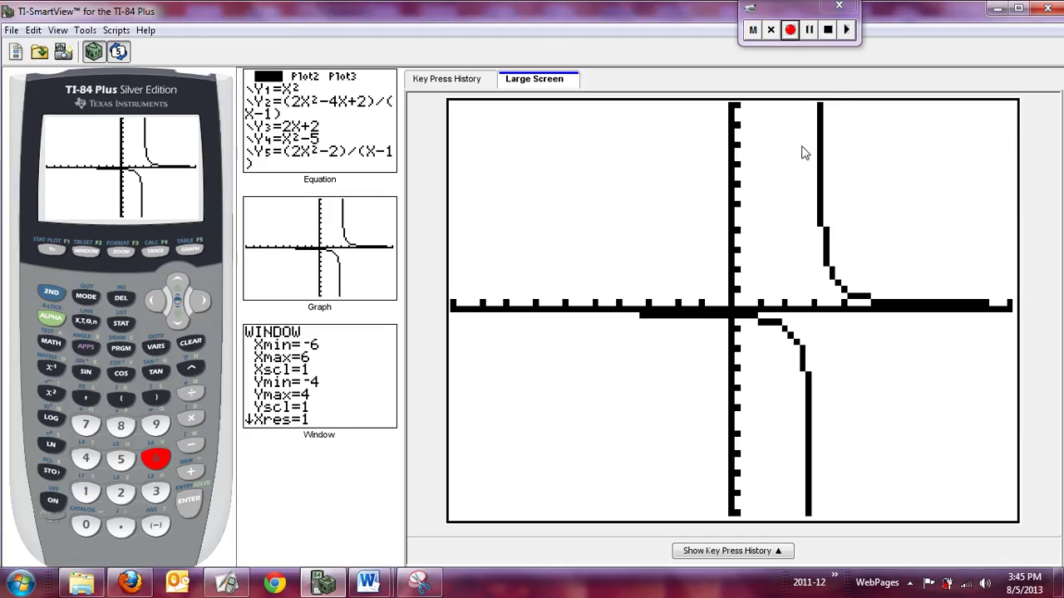
# Set TblStart to 3 and ΔTbl to .01 in the table setup.
pyautogui.click(50, 295)
pyautogui.click(86, 251)
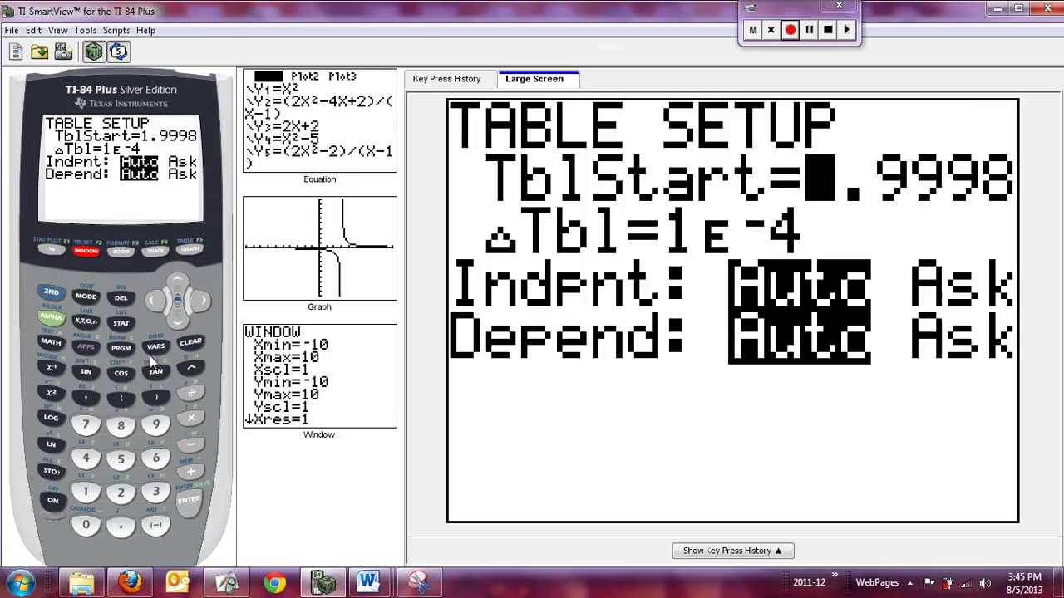
pyautogui.click(156, 491)
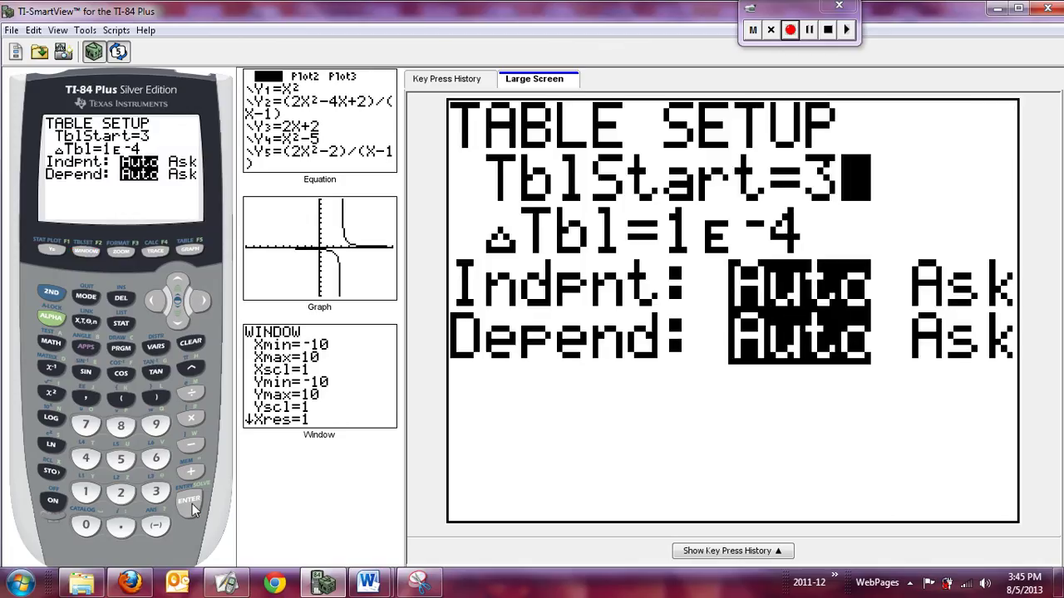
pyautogui.click(192, 504)
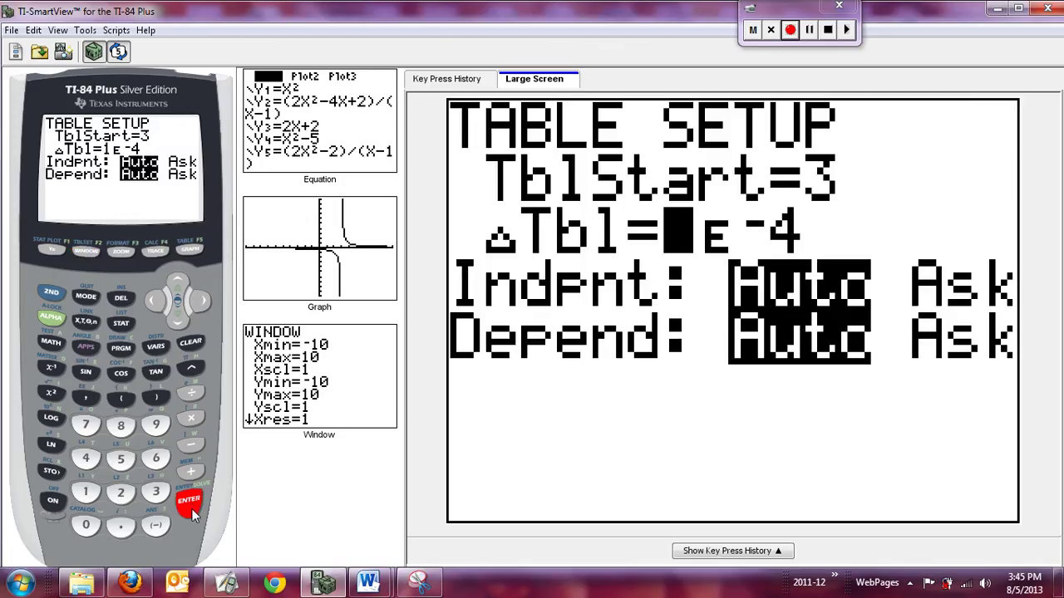
pyautogui.click(122, 527)
pyautogui.click(85, 525)
pyautogui.click(86, 492)
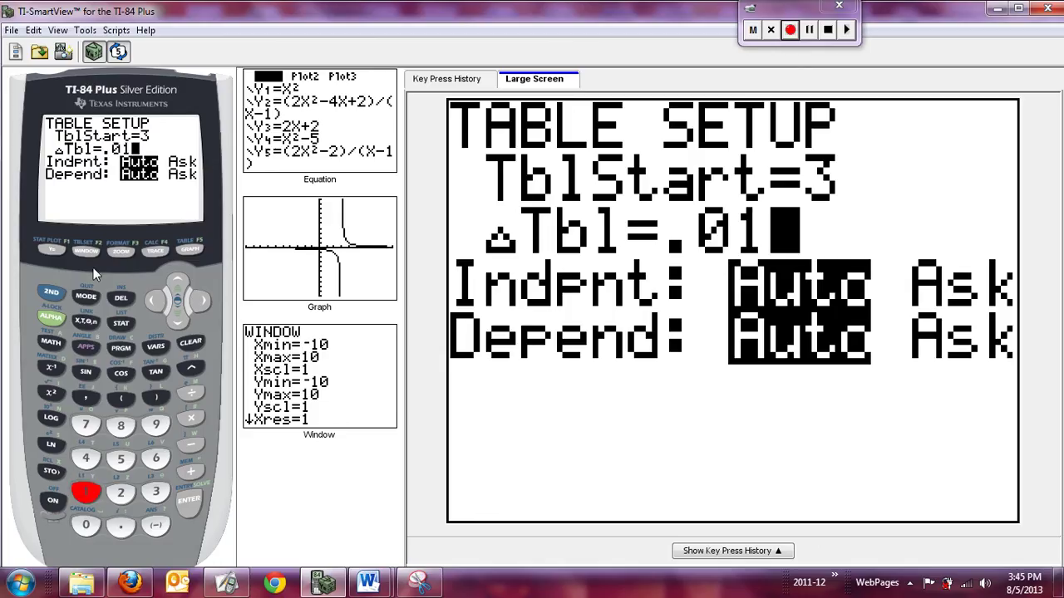
# Display the table of values for 1/(X-3) and examine the rows from X = 2.97 through 3.03.
pyautogui.click(47, 292)
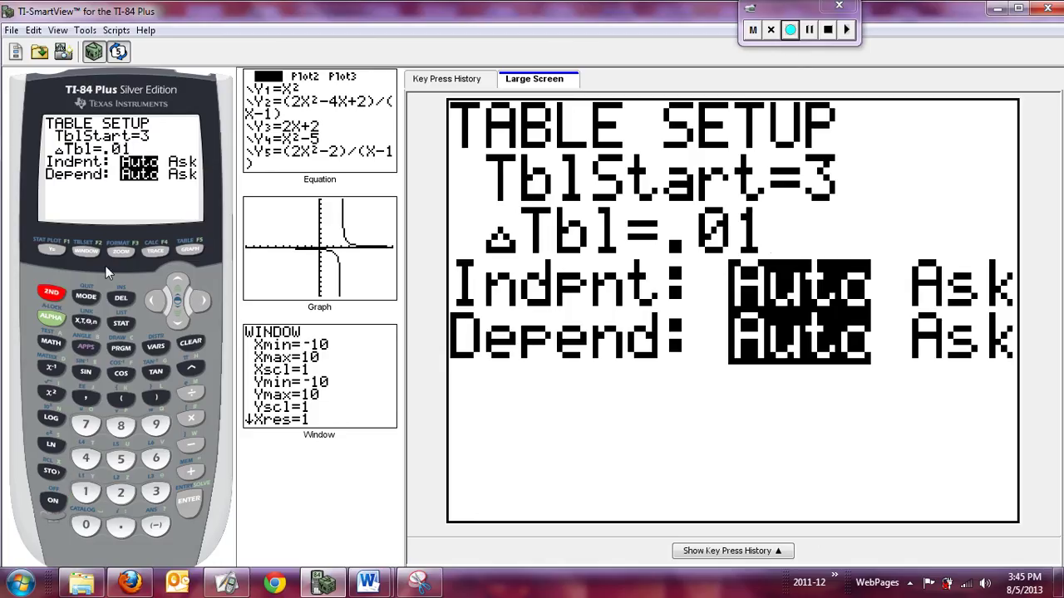
pyautogui.click(189, 249)
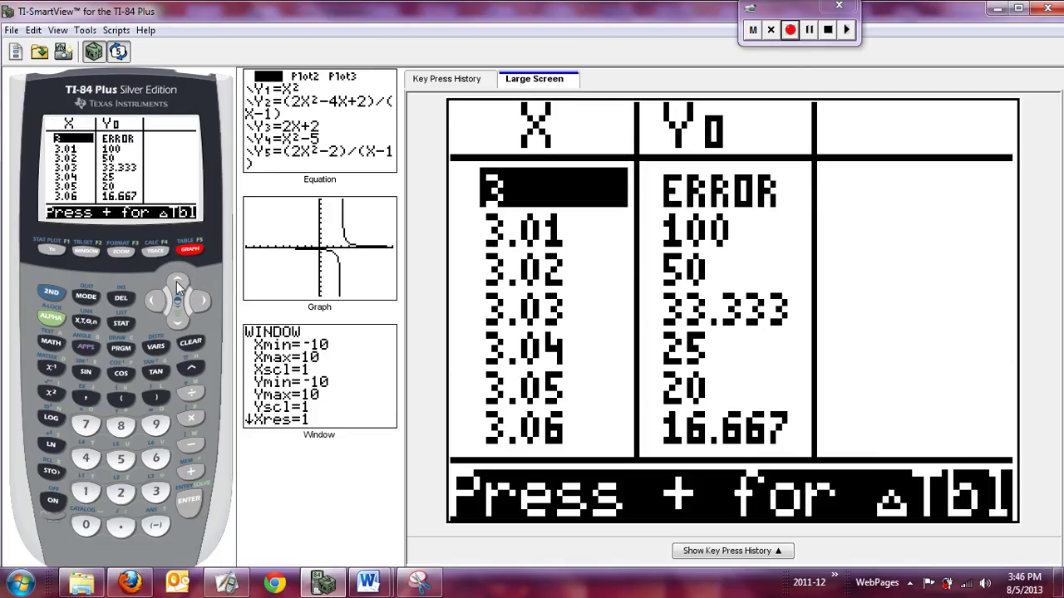
pyautogui.click(177, 284)
pyautogui.click(177, 284)
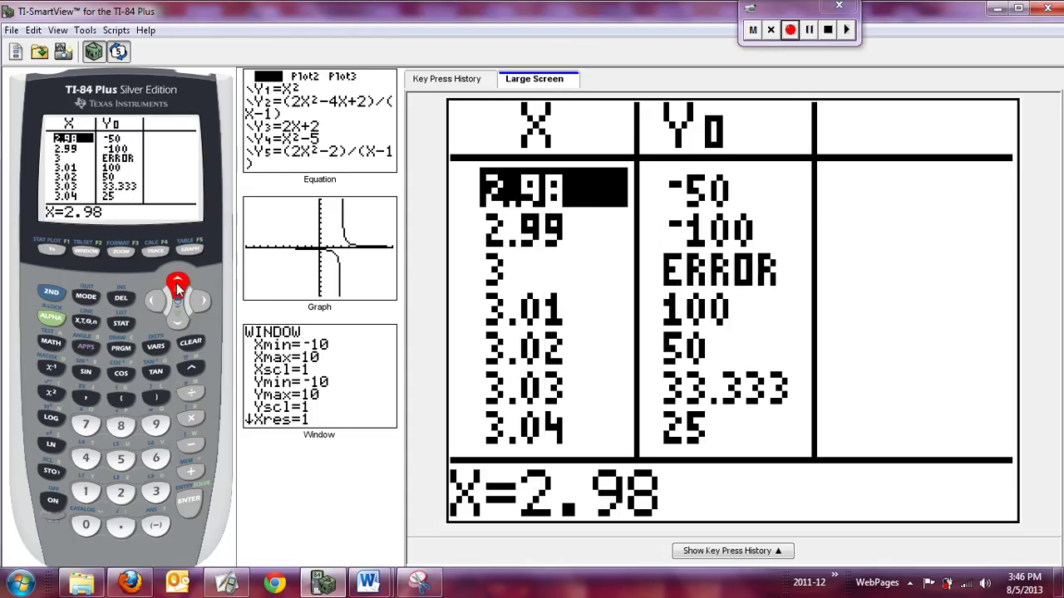
pyautogui.click(177, 284)
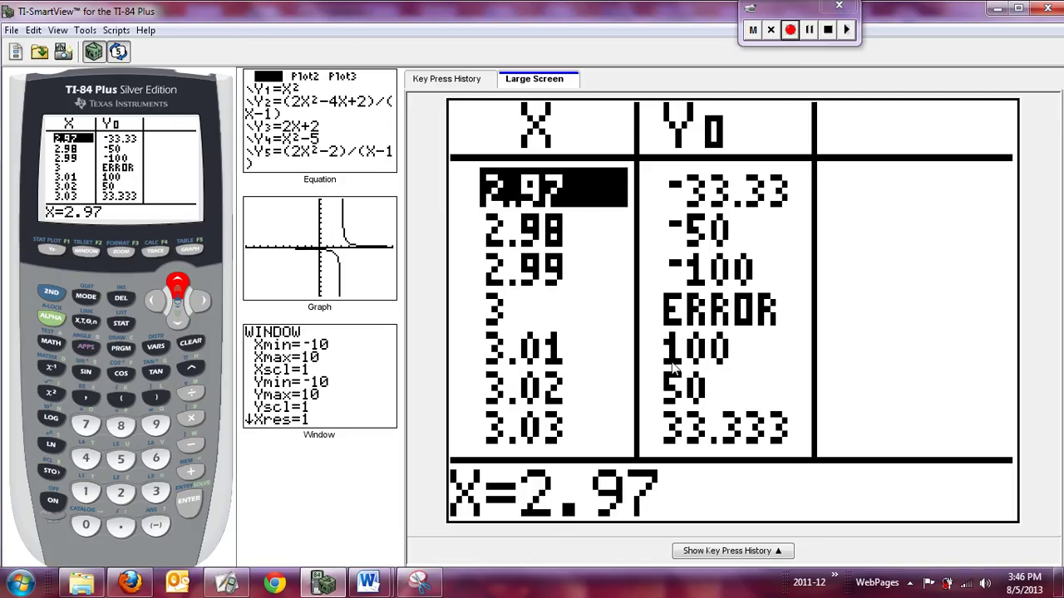
# Set TblStart to 3 and ΔTbl to .0001 in the table setup.
pyautogui.click(58, 291)
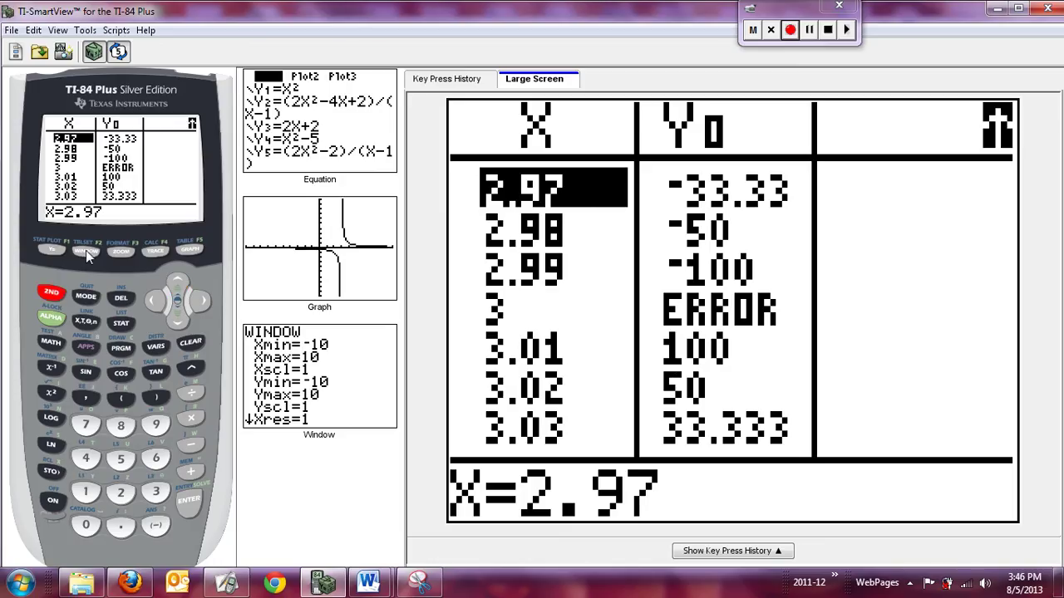
pyautogui.click(86, 250)
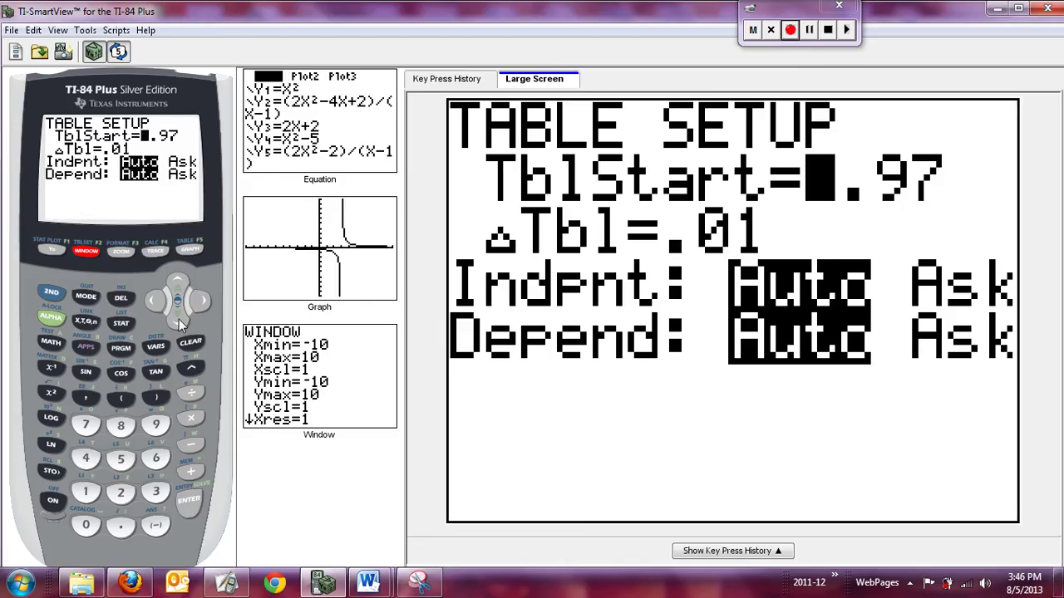
pyautogui.write('3')
pyautogui.click(177, 319)
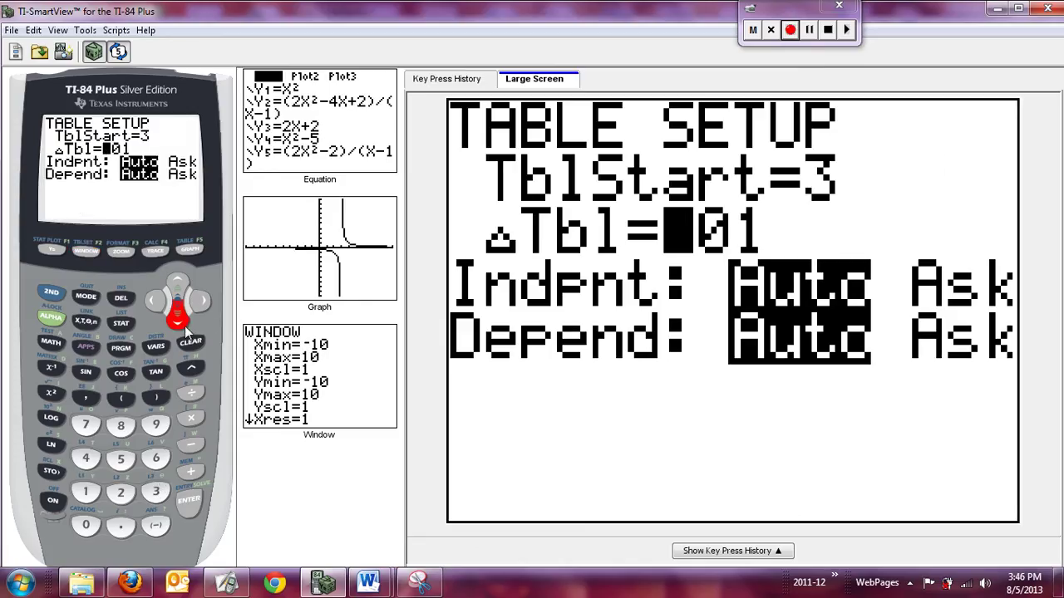
pyautogui.click(121, 525)
pyautogui.click(86, 525)
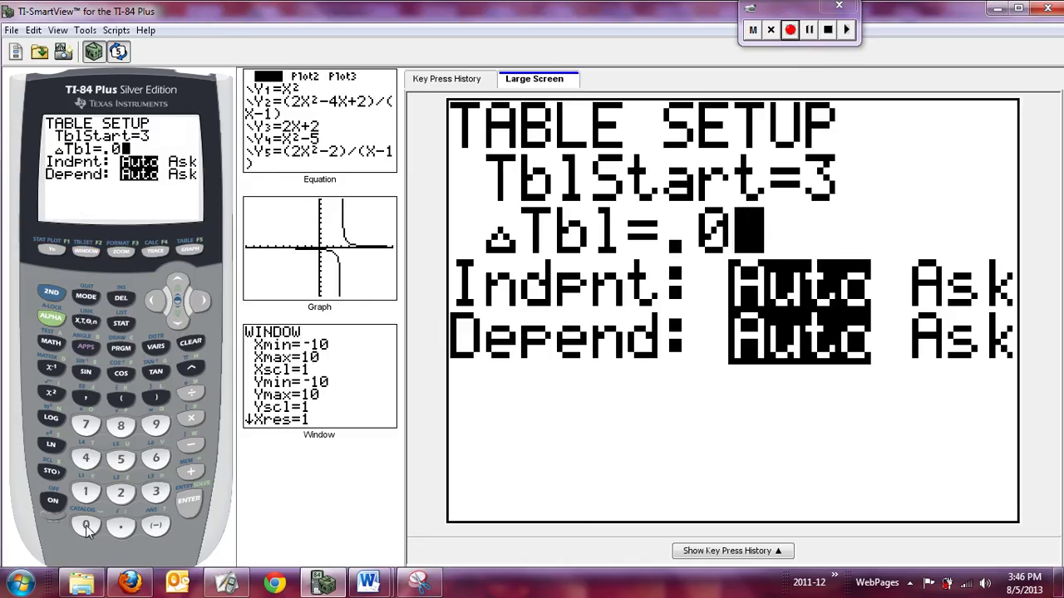
pyautogui.click(86, 526)
pyautogui.click(85, 525)
pyautogui.click(86, 492)
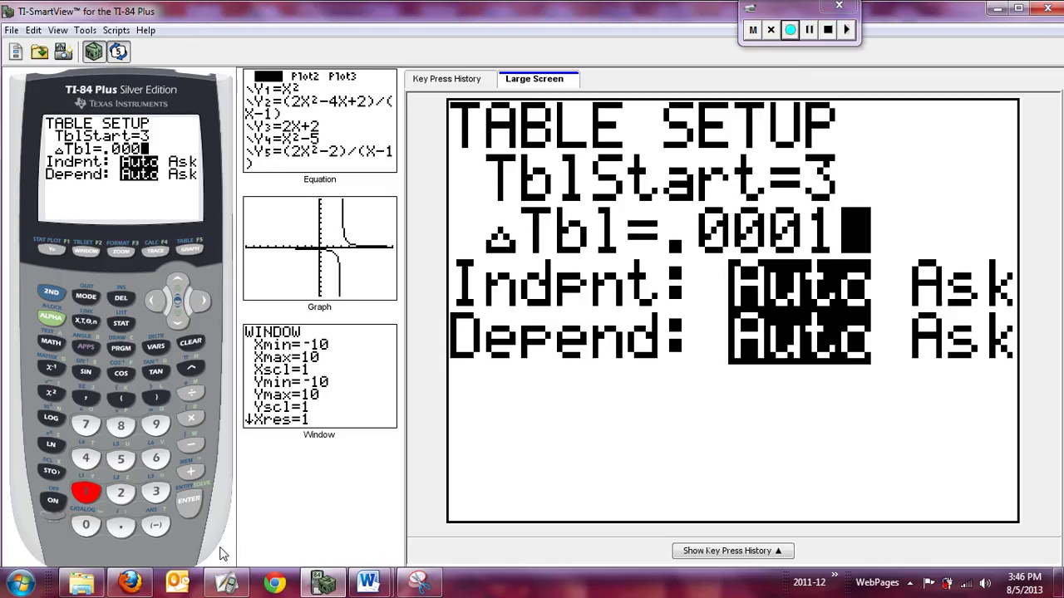
pyautogui.click(189, 499)
# Display the table with the .0001 increment and examine 1/(X-3) on both sides of 3, back to X = 2.9998.
pyautogui.click(51, 294)
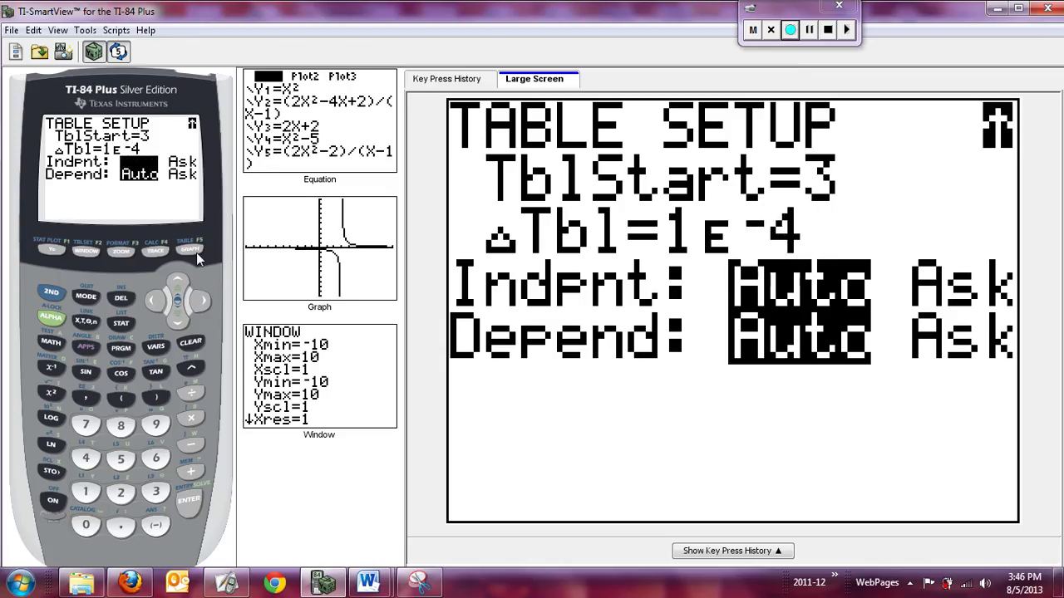
pyautogui.click(195, 251)
pyautogui.click(177, 285)
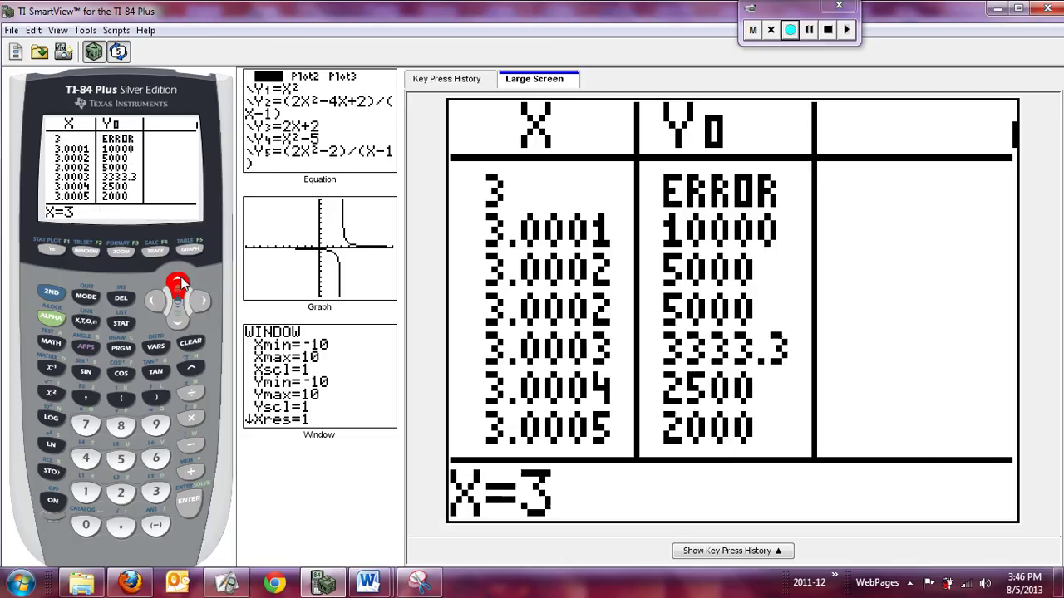
pyautogui.click(177, 285)
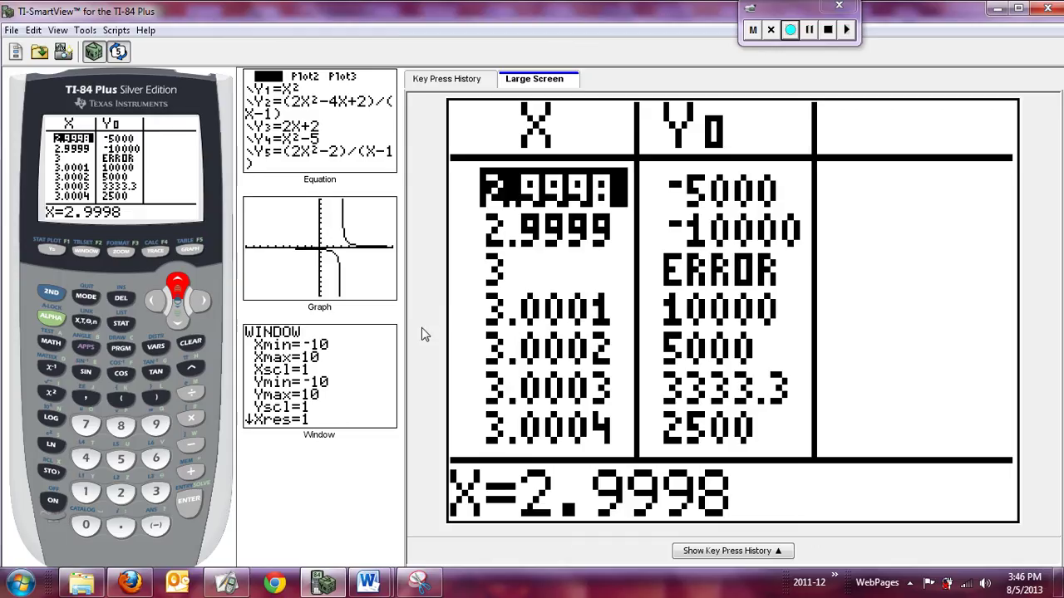
# Square the denominator of Y0 in the equation list so it reads 1/(X-3)².
pyautogui.click(50, 250)
pyautogui.click(176, 319)
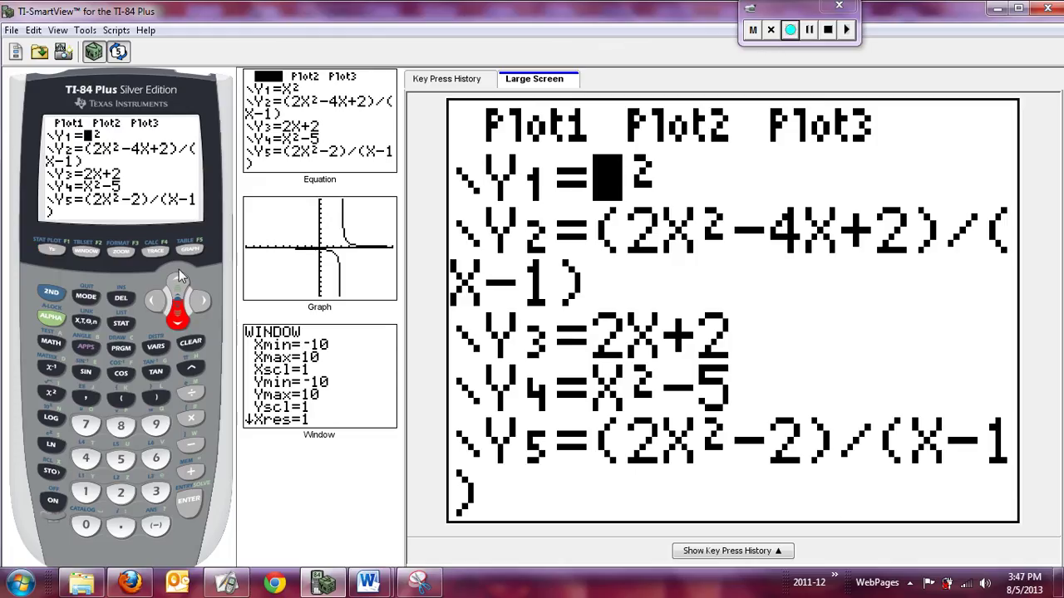
pyautogui.click(177, 283)
pyautogui.click(178, 283)
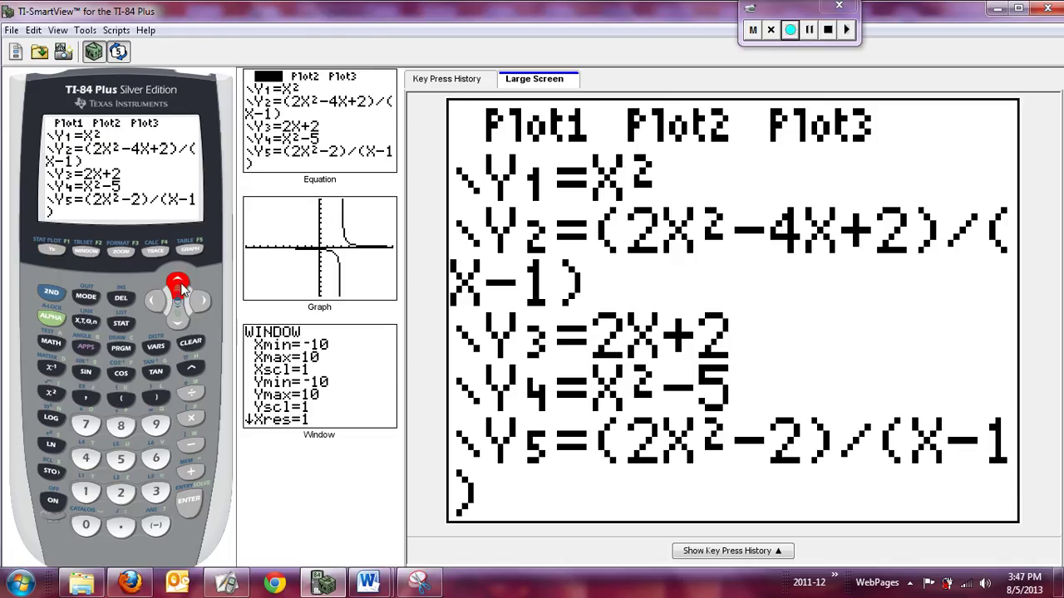
pyautogui.click(178, 323)
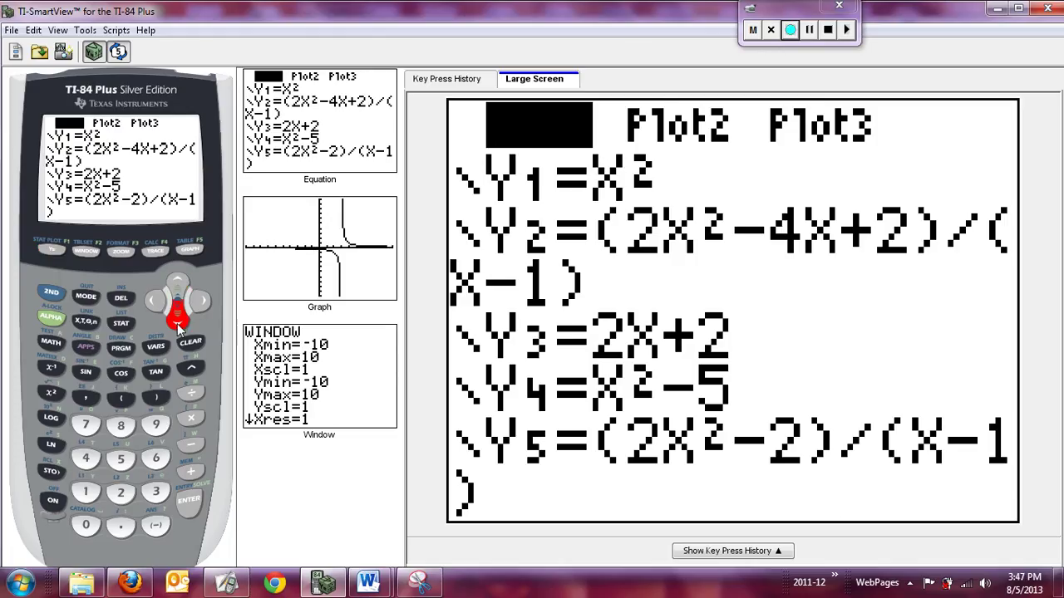
pyautogui.click(178, 322)
pyautogui.click(178, 324)
pyautogui.click(179, 322)
pyautogui.click(178, 321)
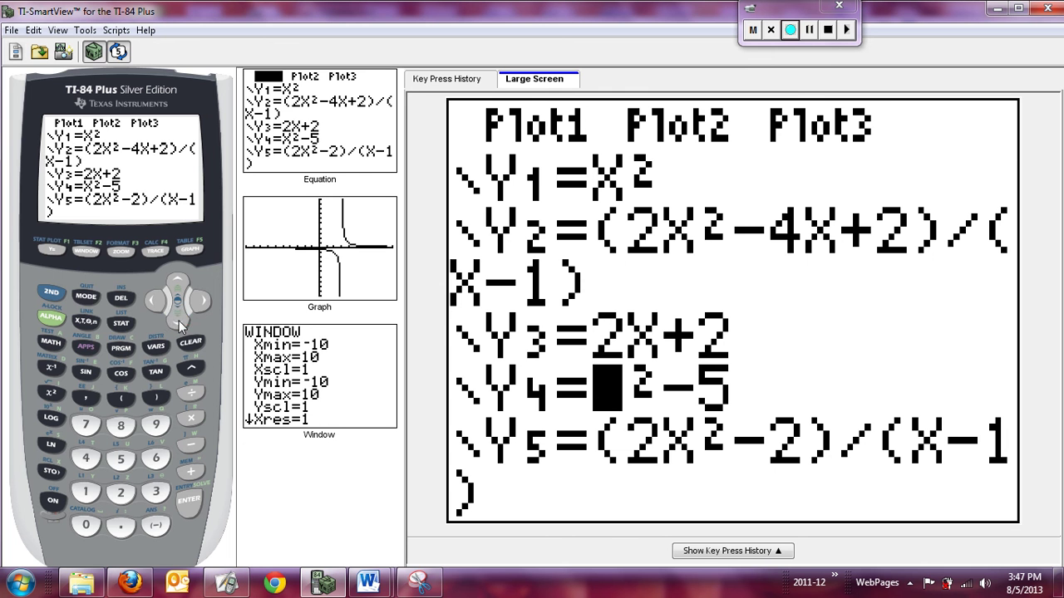
pyautogui.click(179, 321)
pyautogui.click(179, 320)
pyautogui.click(179, 321)
pyautogui.click(180, 321)
pyautogui.click(179, 321)
pyautogui.click(179, 321)
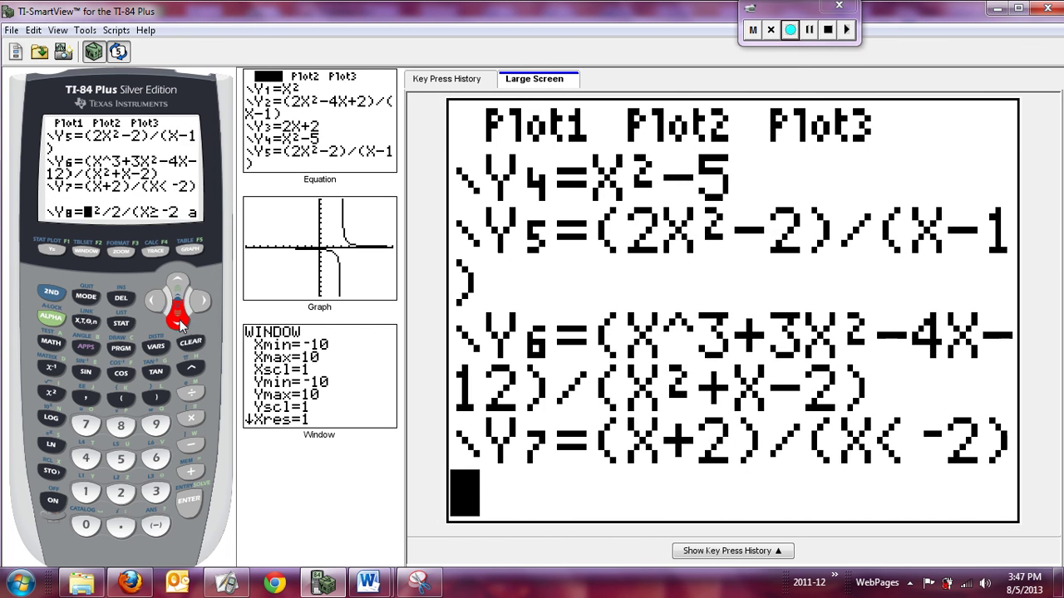
pyautogui.click(179, 321)
pyautogui.click(179, 321)
pyautogui.click(179, 321)
pyautogui.click(180, 321)
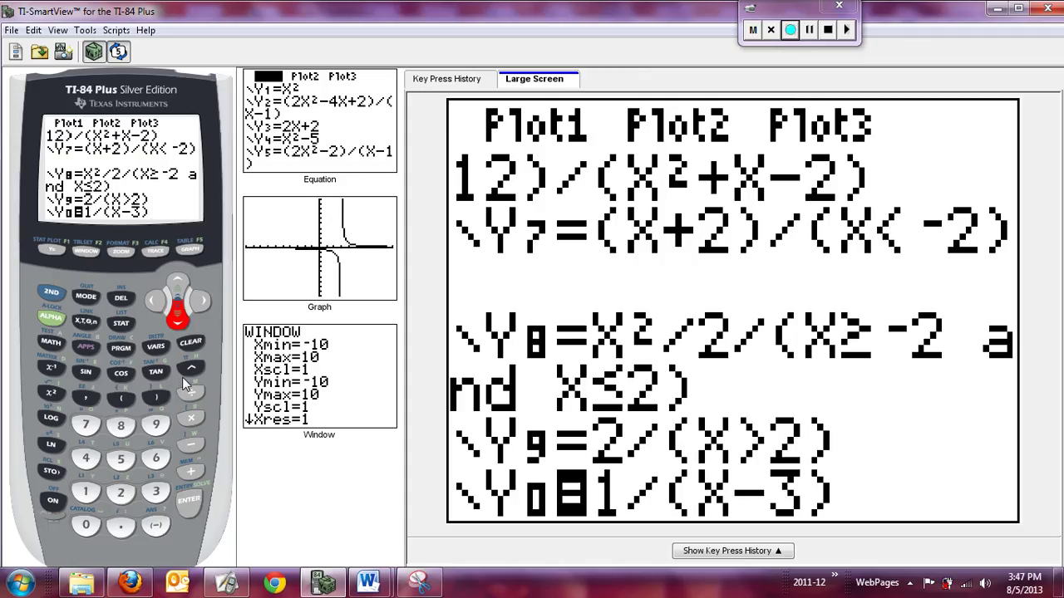
pyautogui.click(51, 392)
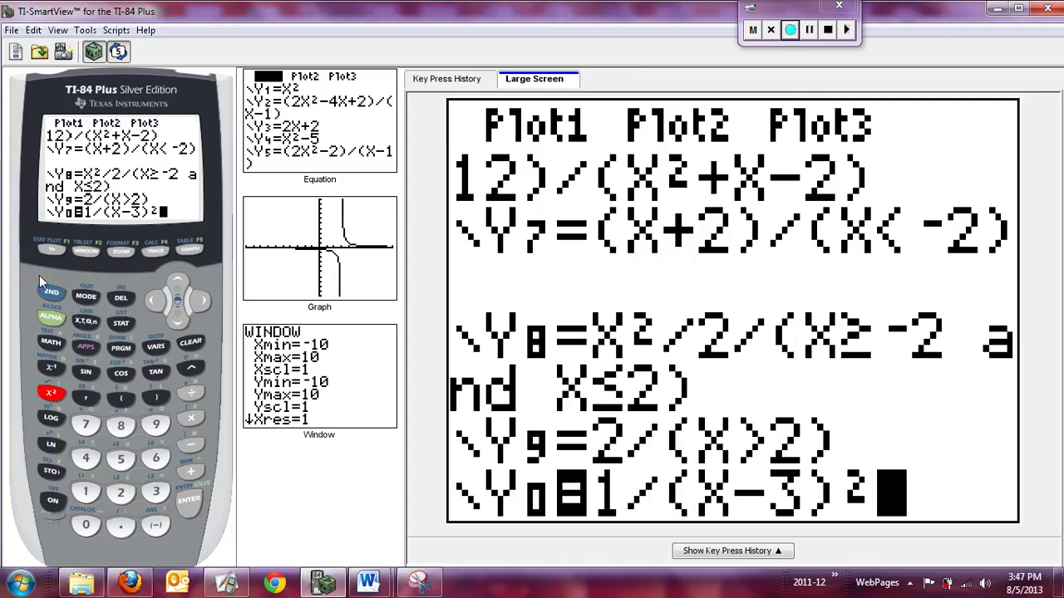
# Reset TblStart to 3 in the table setup.
pyautogui.click(50, 294)
pyautogui.click(85, 250)
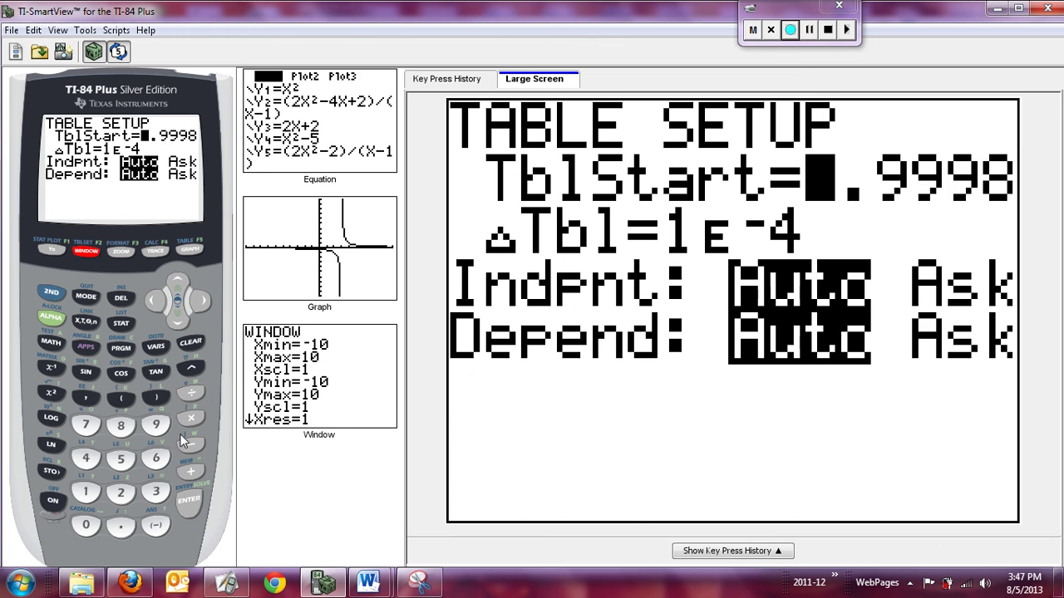
pyautogui.click(155, 492)
pyautogui.click(190, 501)
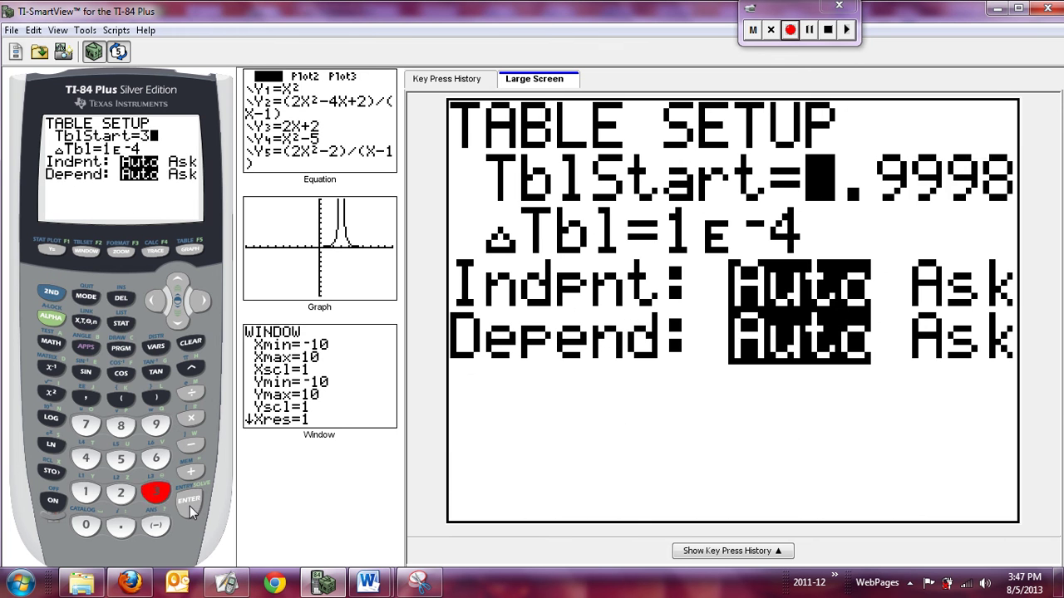
# Display the table for 1/(X-3)² and examine the values just below and above X = 3.
pyautogui.click(51, 293)
pyautogui.click(190, 248)
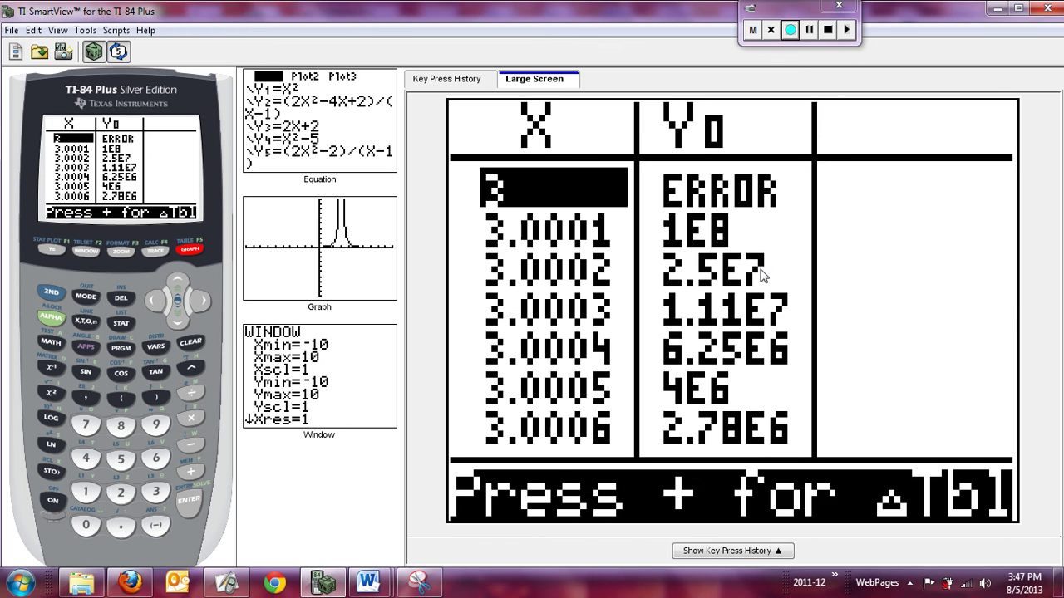
pyautogui.click(178, 282)
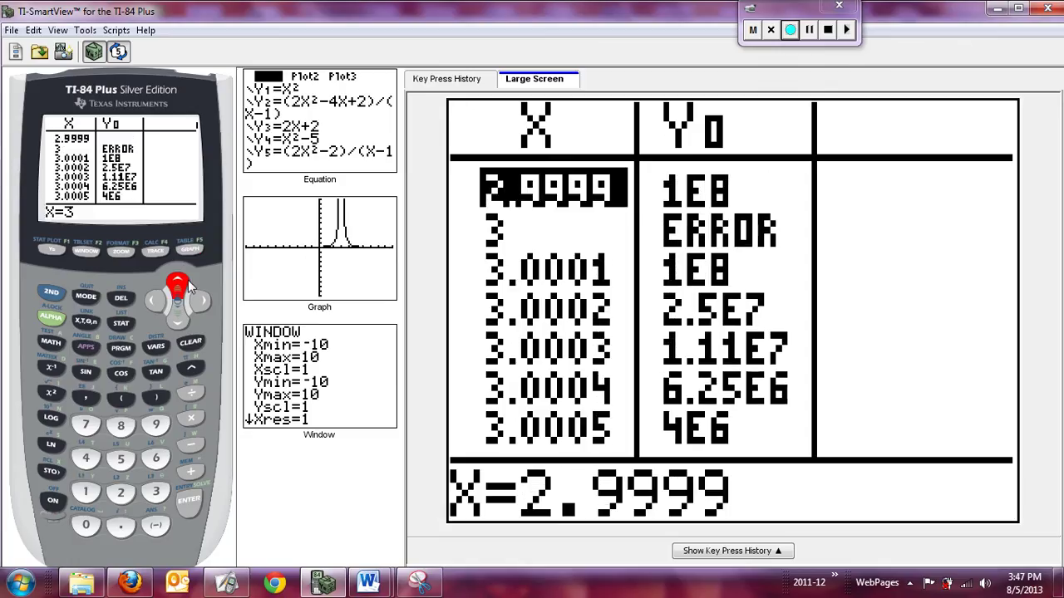
pyautogui.click(187, 282)
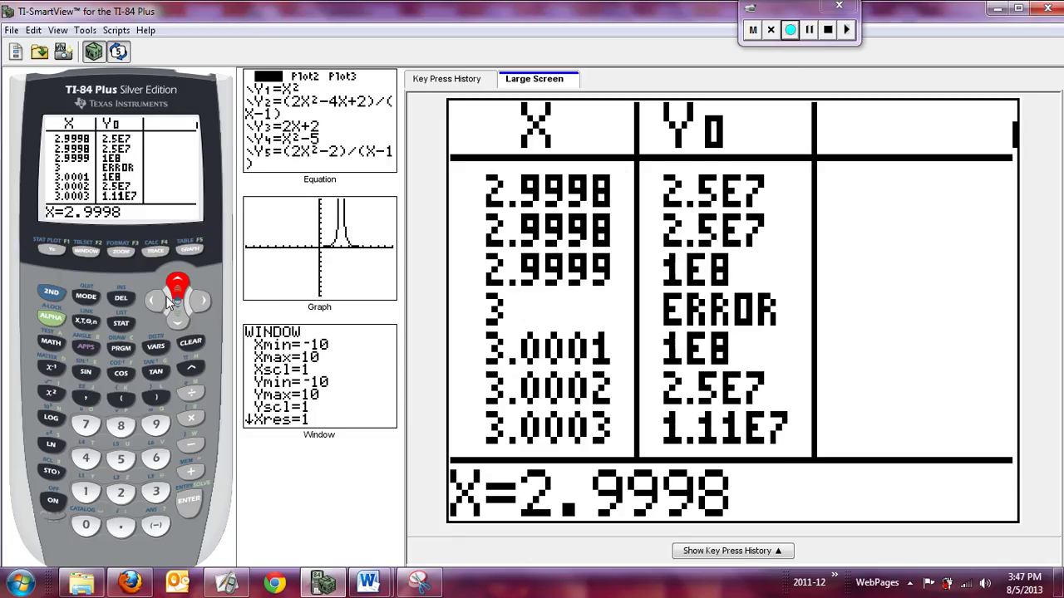
# Set TblStart to 3 and ΔTbl to .1 in the table setup.
pyautogui.click(43, 293)
pyautogui.press('F2')
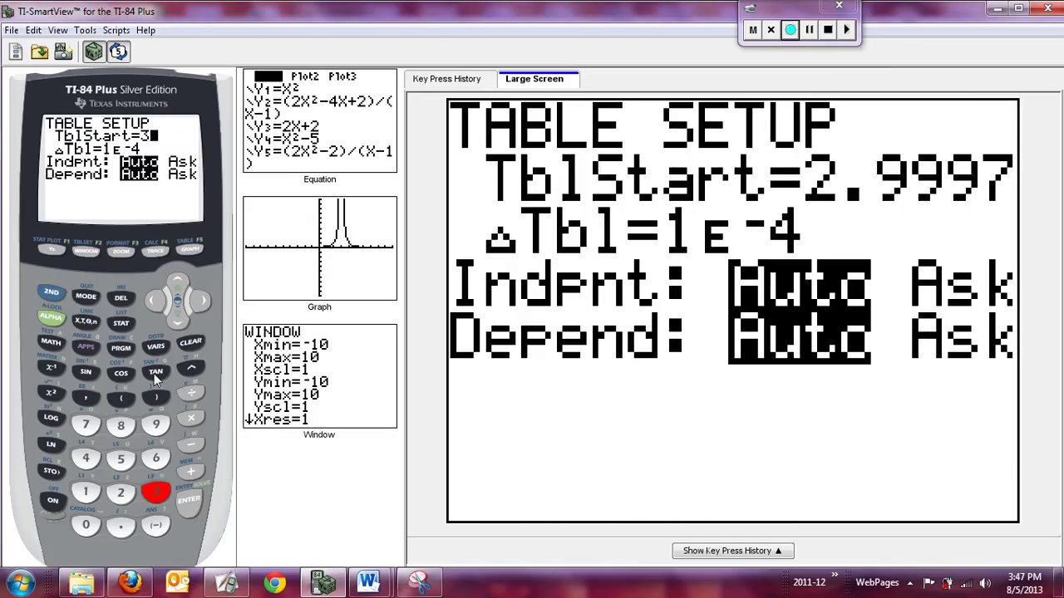
pyautogui.click(153, 490)
pyautogui.press('Down')
pyautogui.click(120, 525)
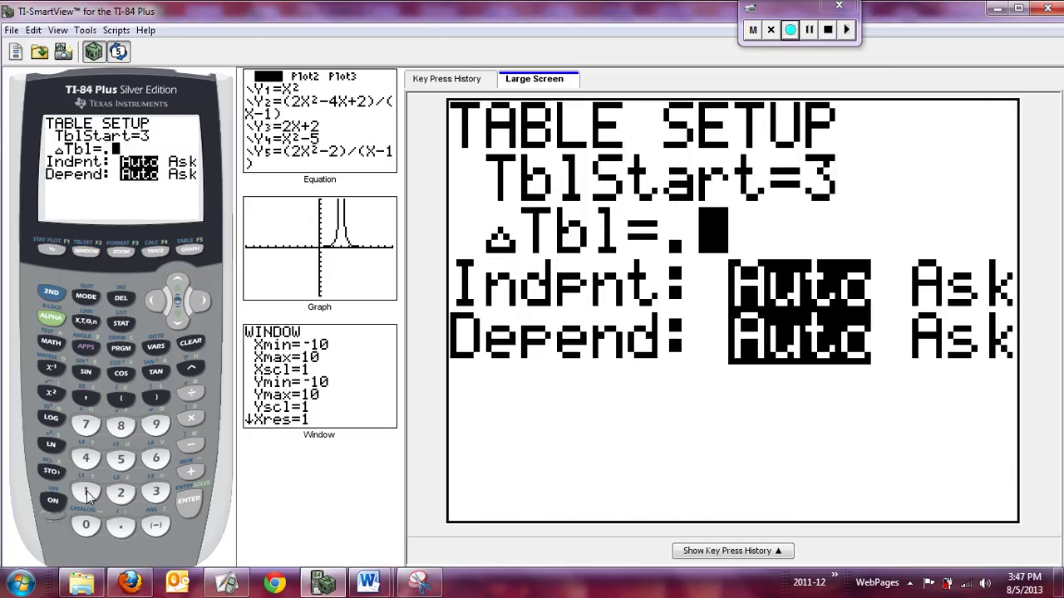
pyautogui.press('1')
# Display the table with the .1 increment and compare the 1/(X-3)² values from X = 2.7 through 3.3.
pyautogui.click(50, 293)
pyautogui.click(193, 250)
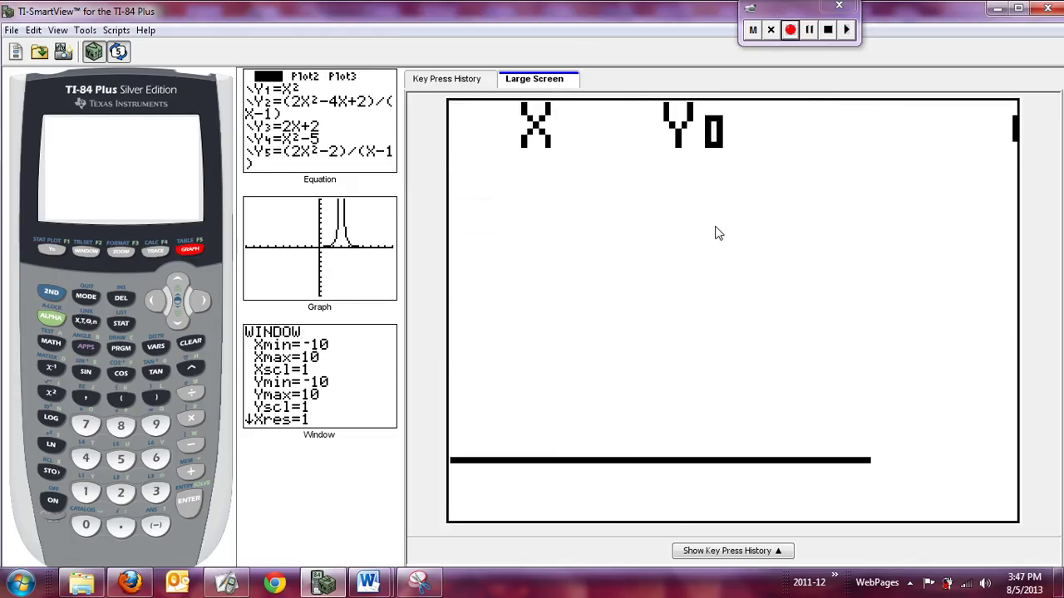
pyautogui.click(177, 282)
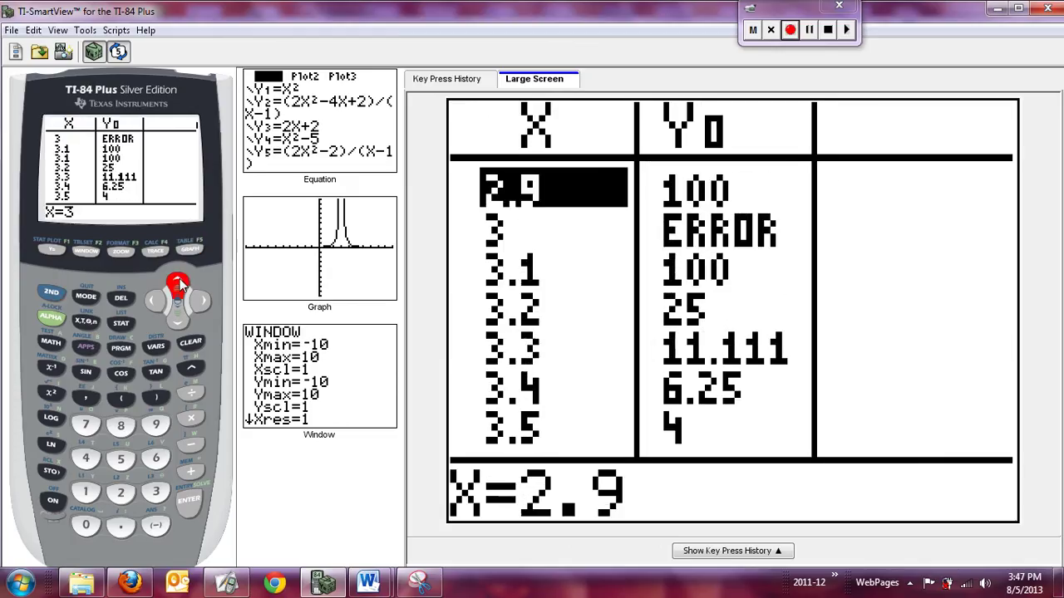
pyautogui.click(177, 283)
pyautogui.click(177, 282)
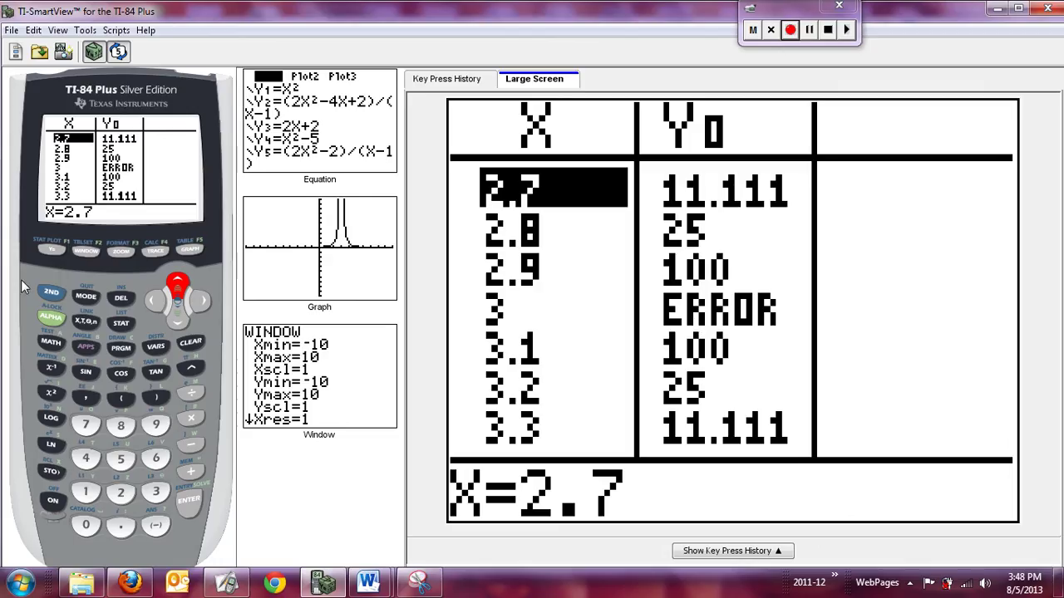
# Set the table to start at 3 with a ΔTbl of .01.
pyautogui.click(51, 292)
pyautogui.click(85, 251)
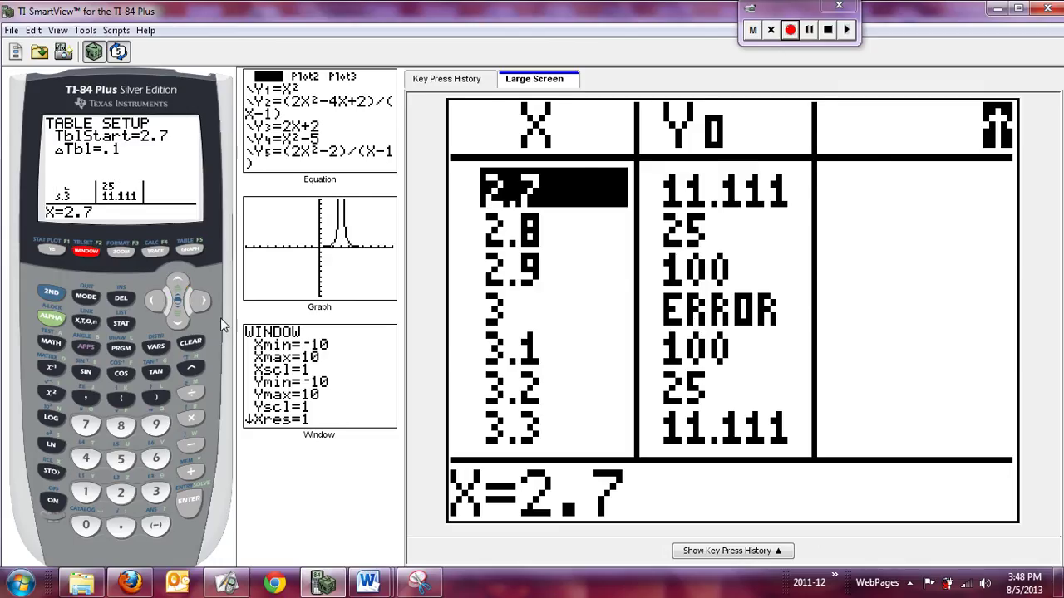
pyautogui.click(160, 493)
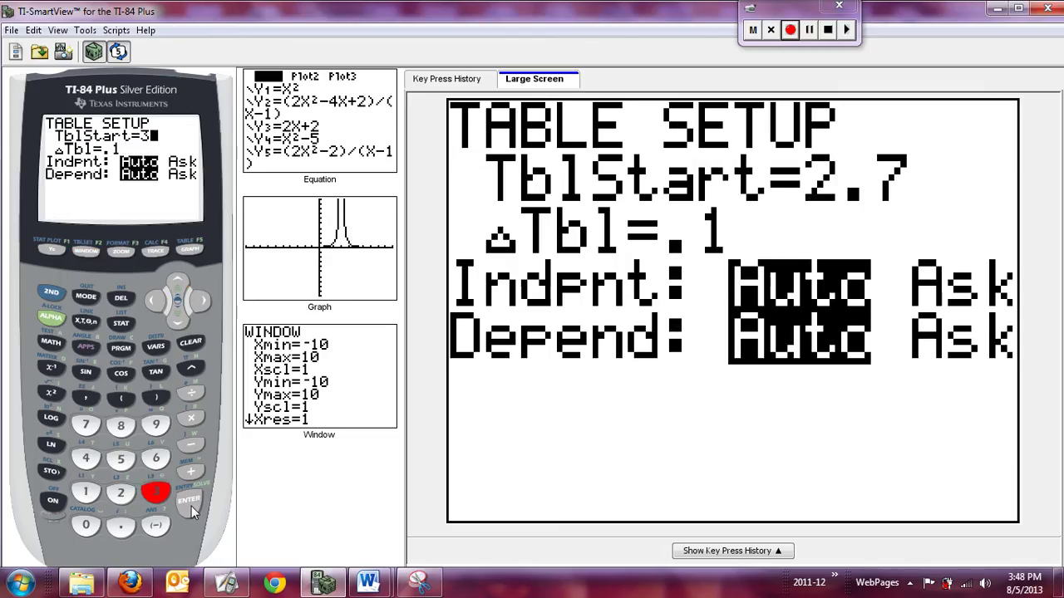
pyautogui.click(191, 506)
pyautogui.click(118, 529)
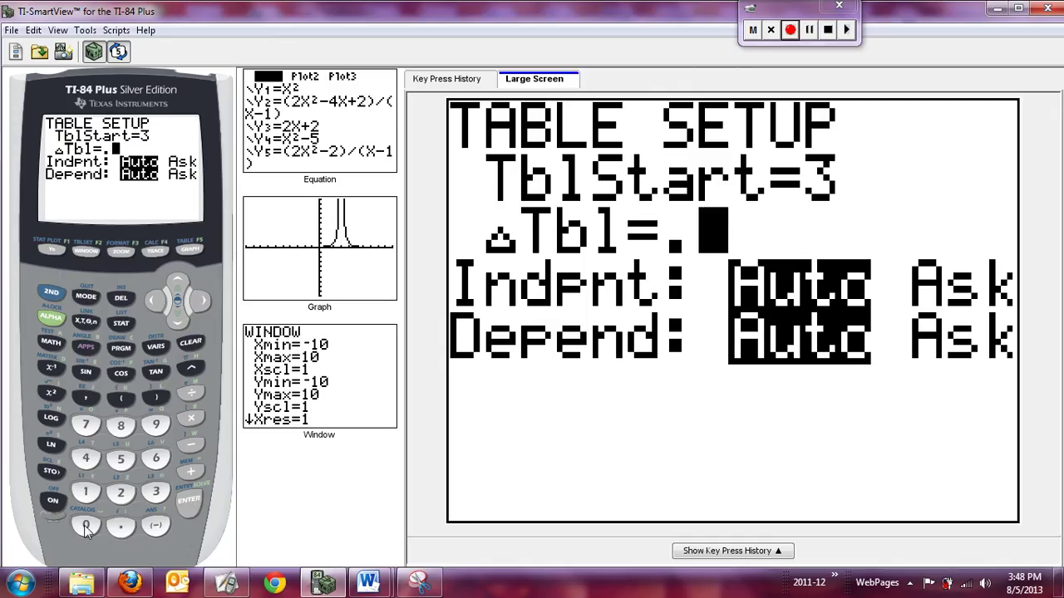
pyautogui.click(86, 527)
pyautogui.click(85, 494)
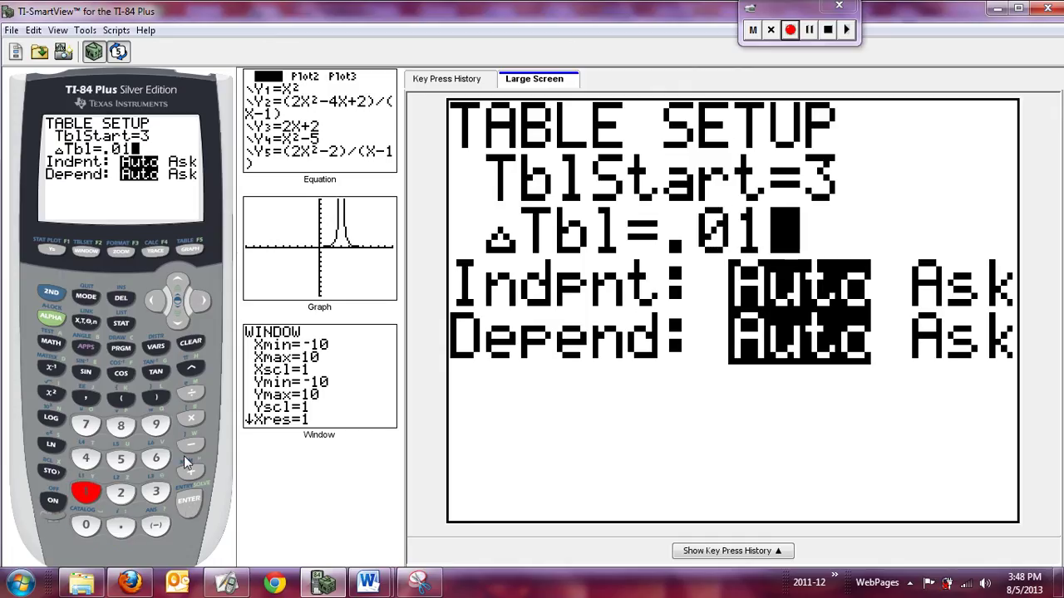
# Display the table with the .01 increment and compare the 1/(X-3)² values from X = 2.98 through 3.04.
pyautogui.click(51, 293)
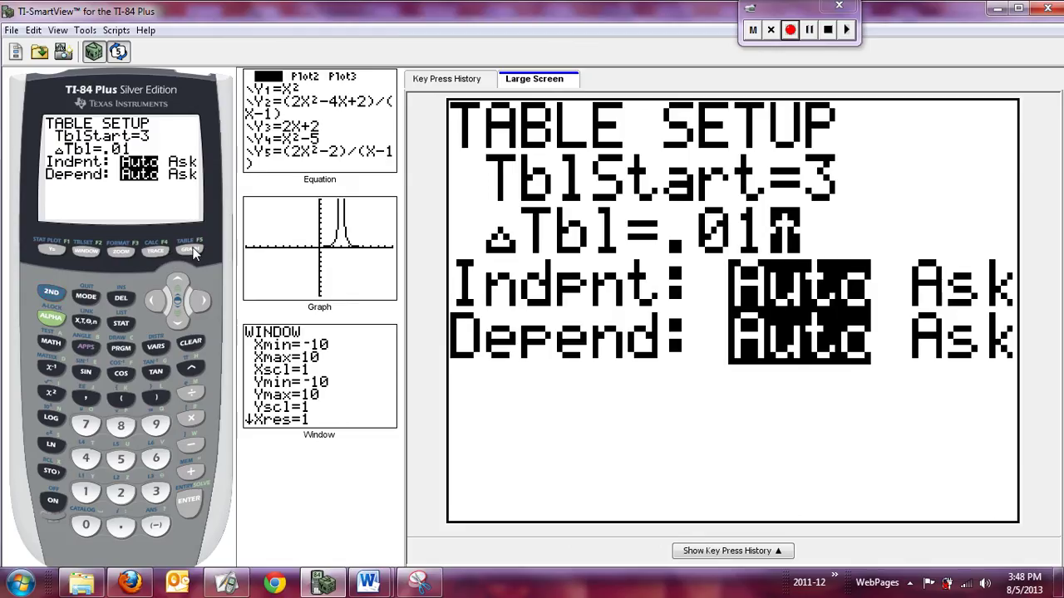
pyautogui.click(190, 249)
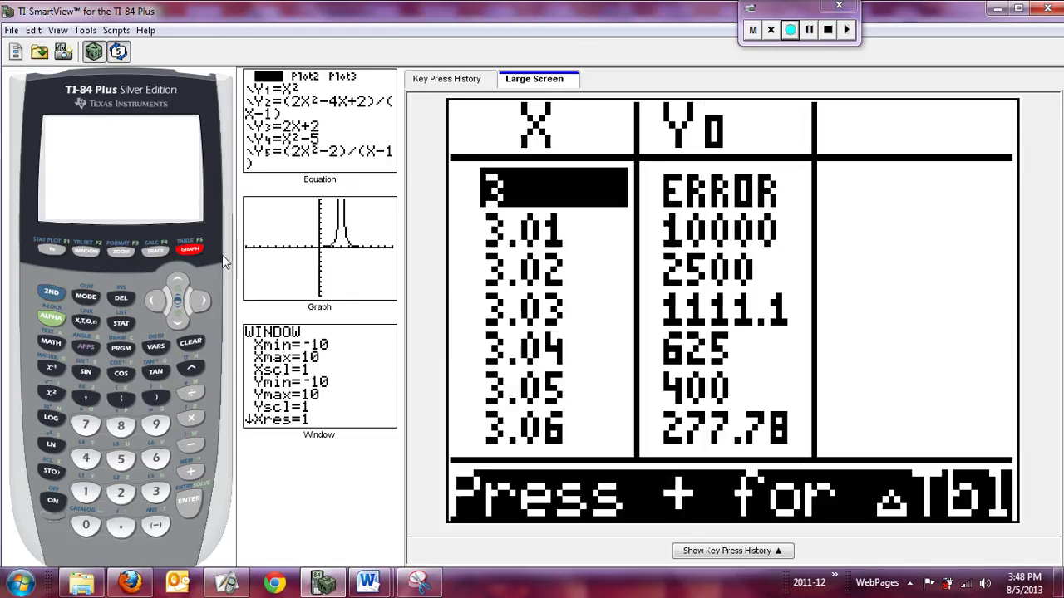
pyautogui.click(177, 283)
pyautogui.click(176, 282)
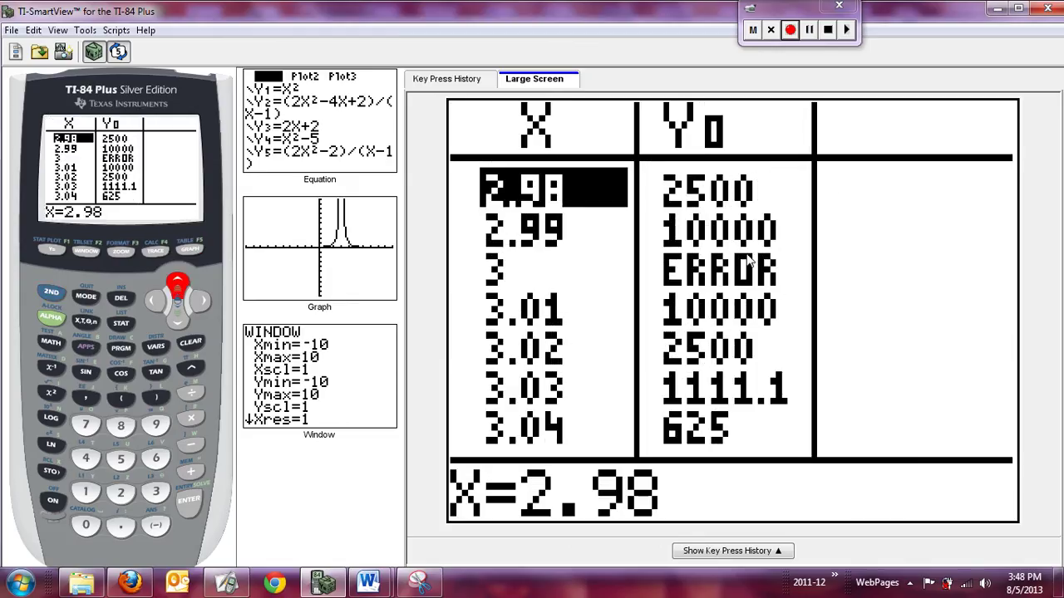